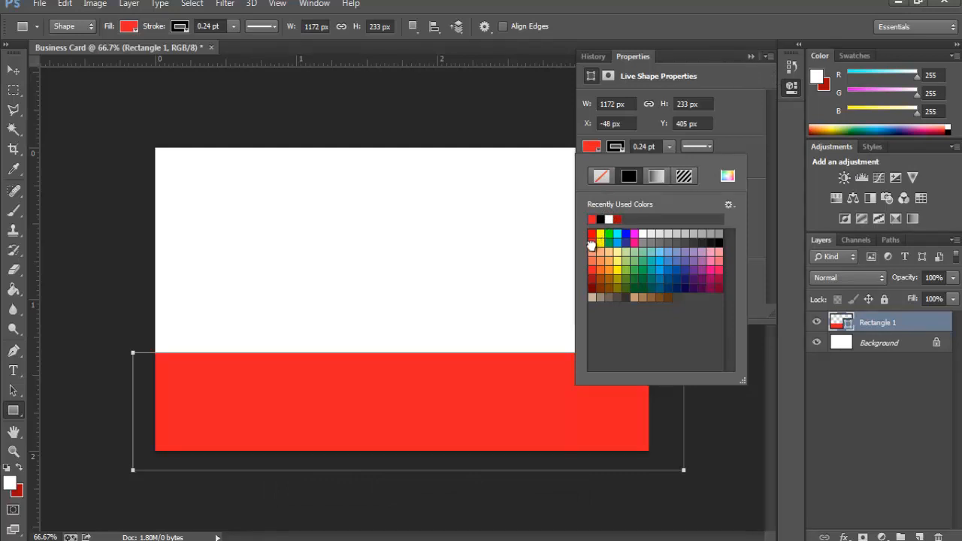
Step: Nudge the red bottom panel up slightly
click(751, 56)
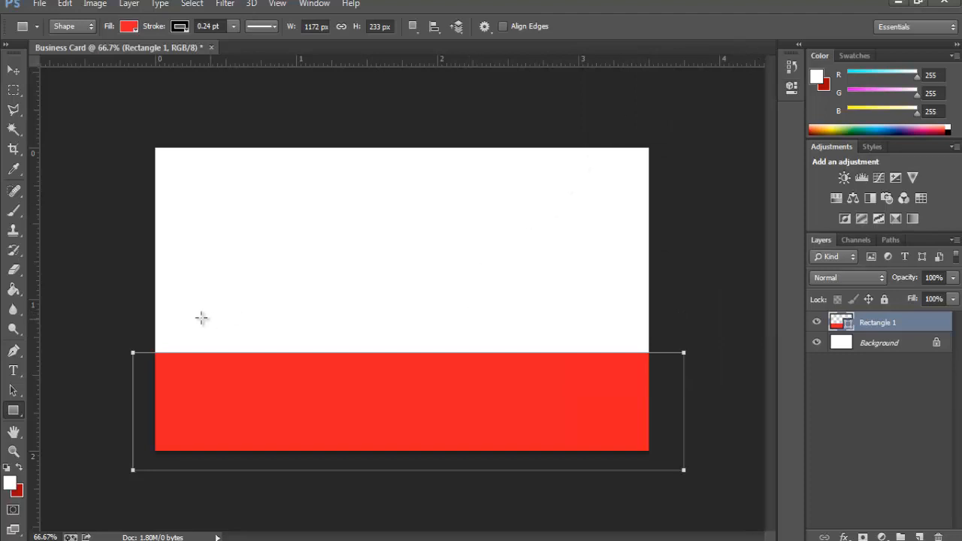
click(23, 69)
drag(407, 403, 406, 391)
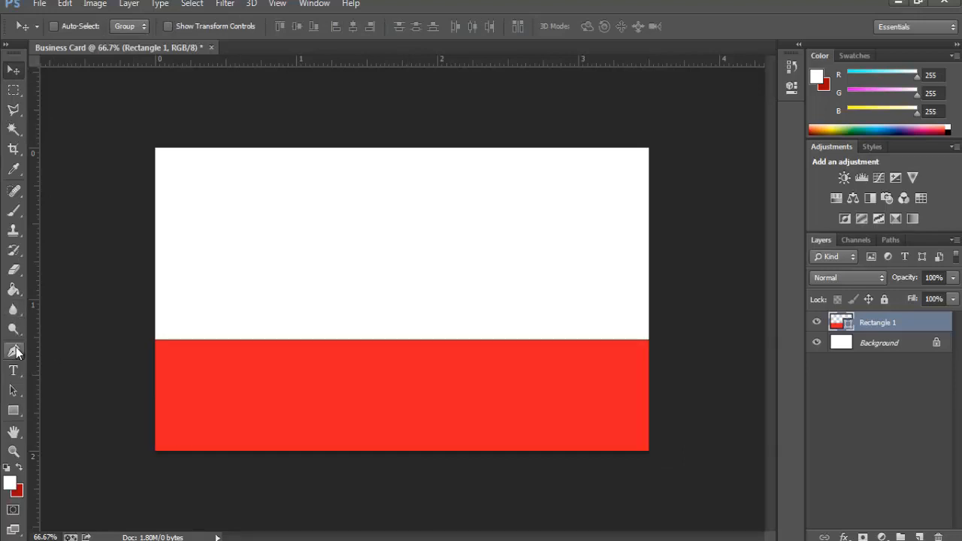
Step: Add a midpoint anchor on the panel's top edge and drag its handle into a deep wave
drag(16, 352, 68, 374)
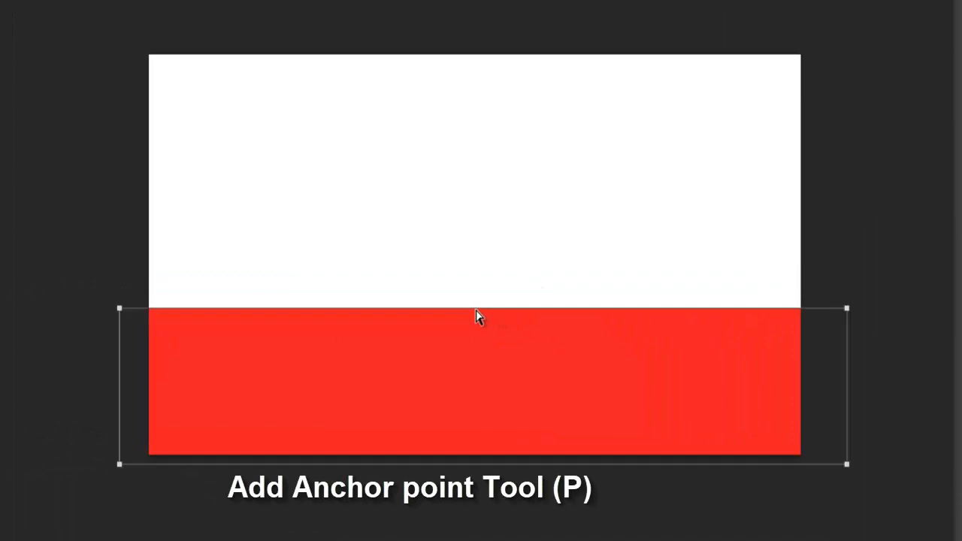
click(478, 308)
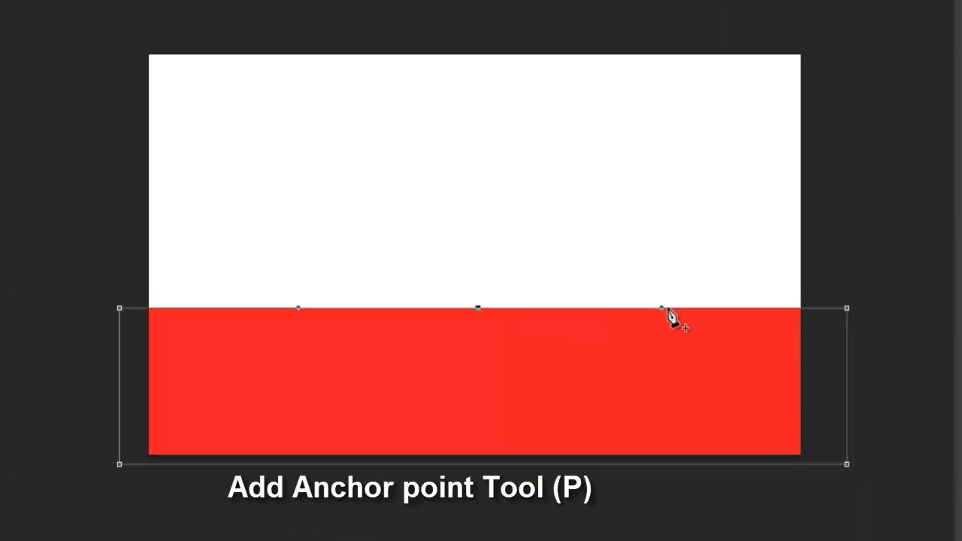
mouse_move(661, 309)
mouse_down()
mouse_move(741, 380)
mouse_move(761, 221)
mouse_up()
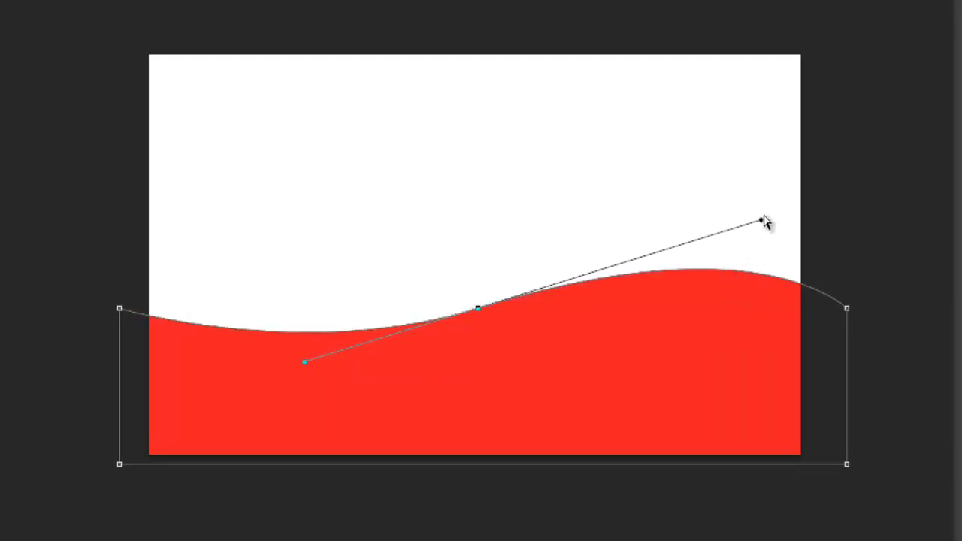
drag(761, 220, 763, 206)
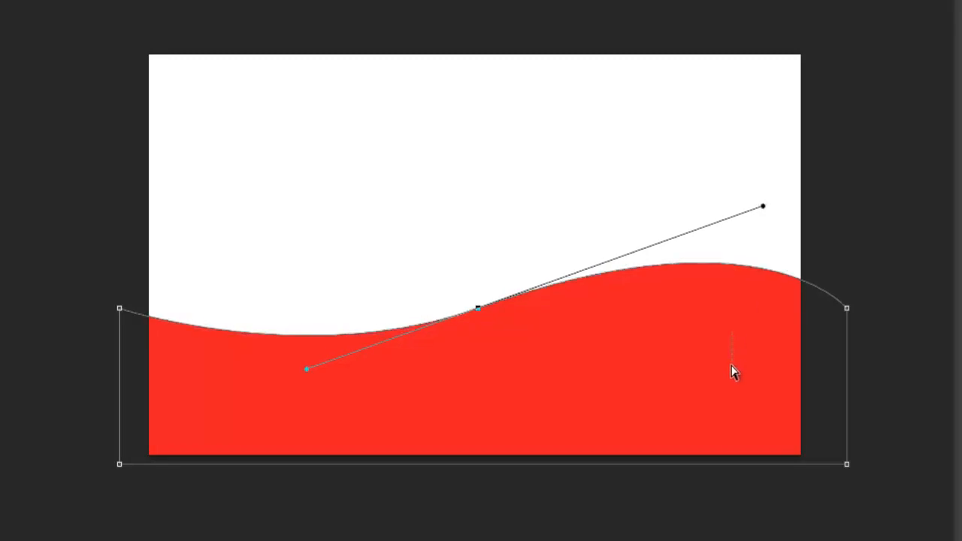
Step: Select the Rectangle 1 layer and nudge the red wave down two pixels
key(v)
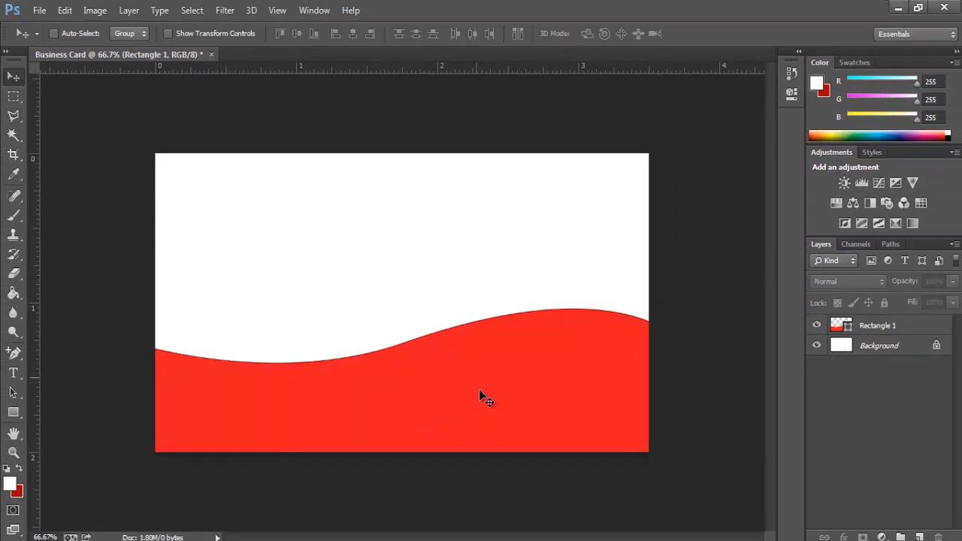
click(485, 394)
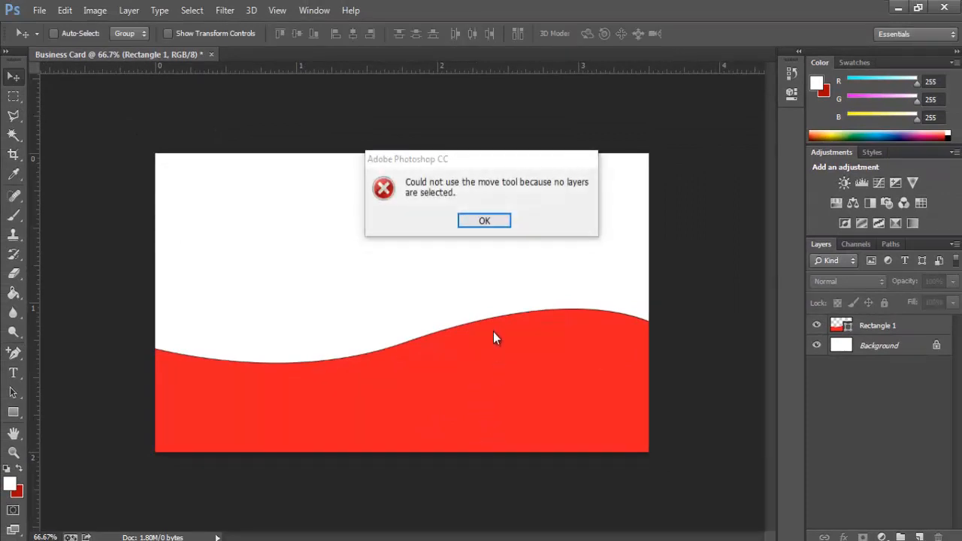
click(476, 223)
click(874, 332)
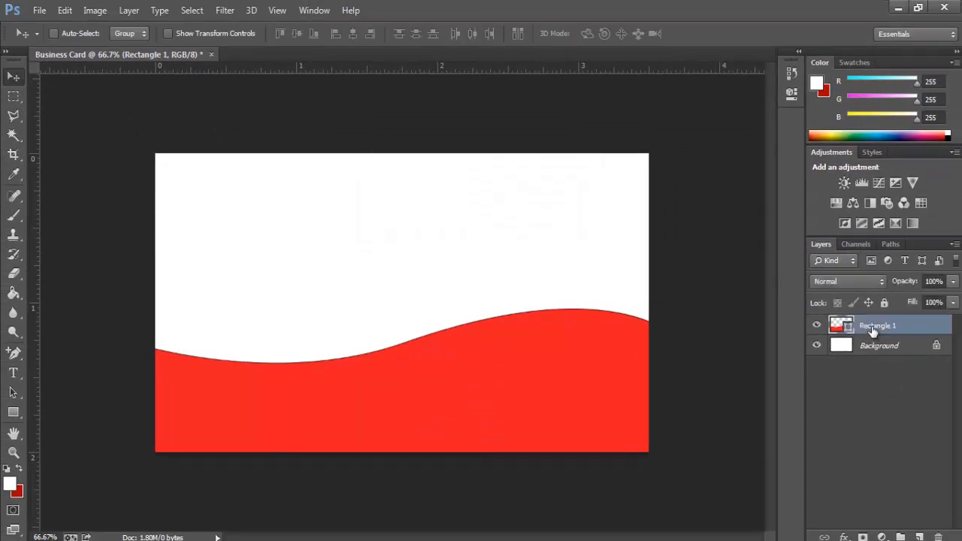
key(Down)
key(Down)
key(Down)
key(Down)
key(Down)
key(Down)
key(Down)
key(Down)
key(Down)
key(Down)
key(Down)
key(Down)
key(Down)
key(Down)
key(Down)
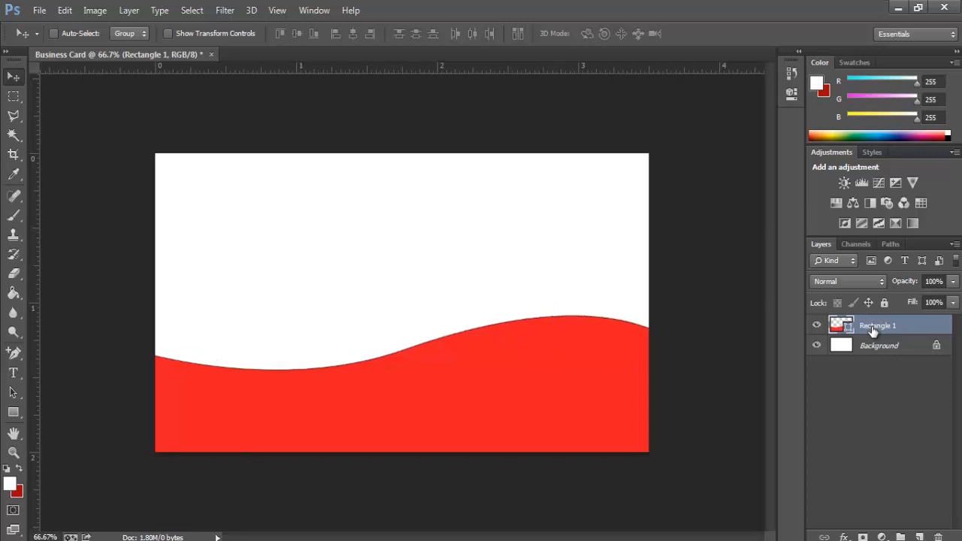
key(Down)
key(Down)
key(Down)
key(Down)
Step: Duplicate Rectangle 1 to create 'Rectangle 1 copy'
right_click(872, 327)
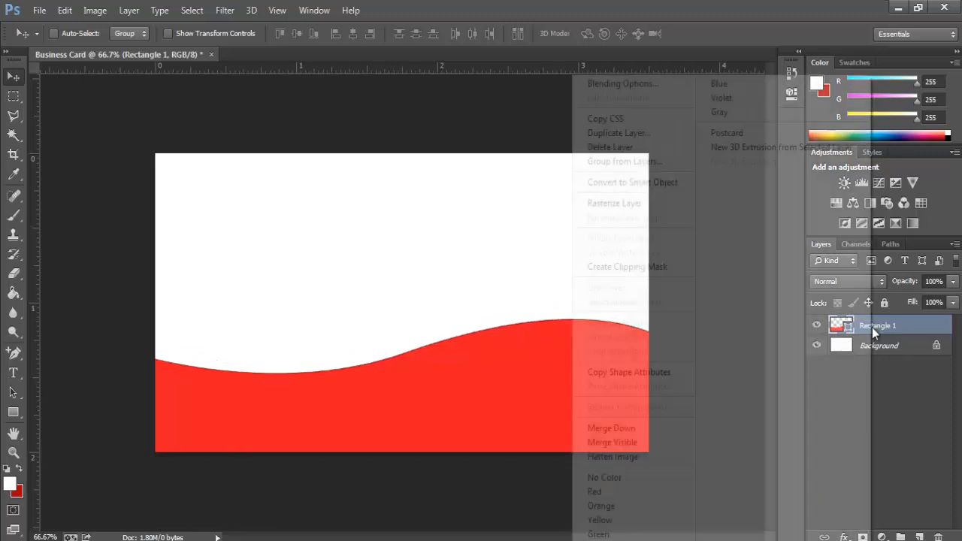
click(621, 133)
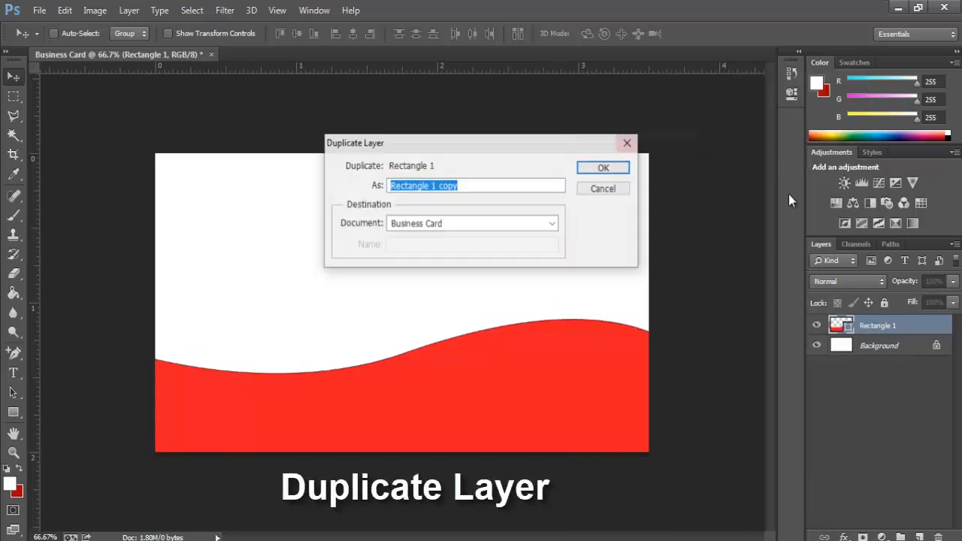
click(626, 170)
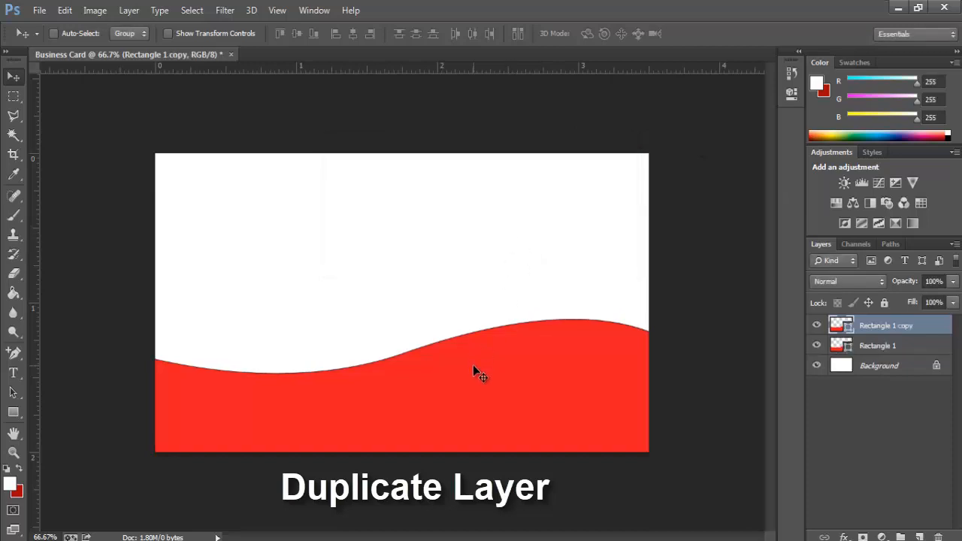
Step: Raise the original Rectangle 1 wave slightly so its edge peeks above the copy
click(838, 349)
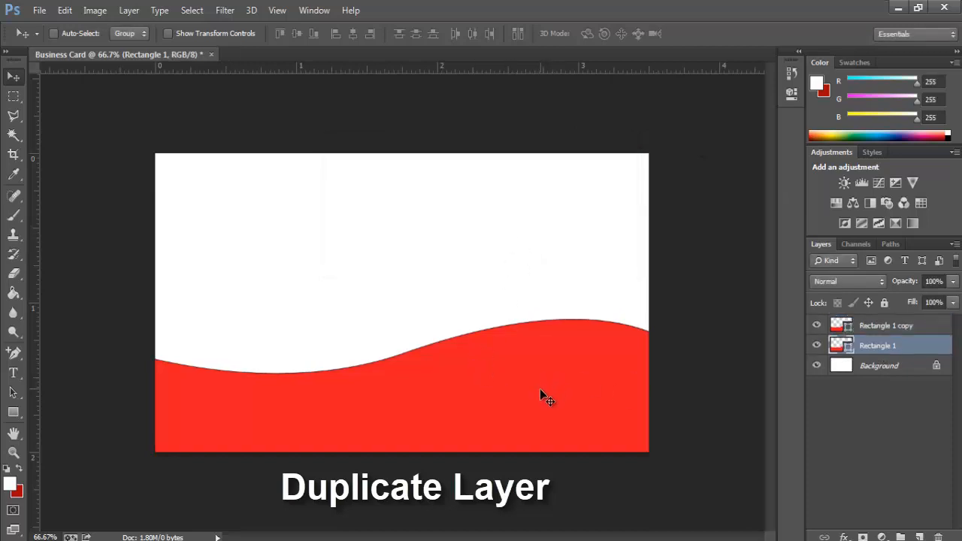
drag(540, 389, 539, 384)
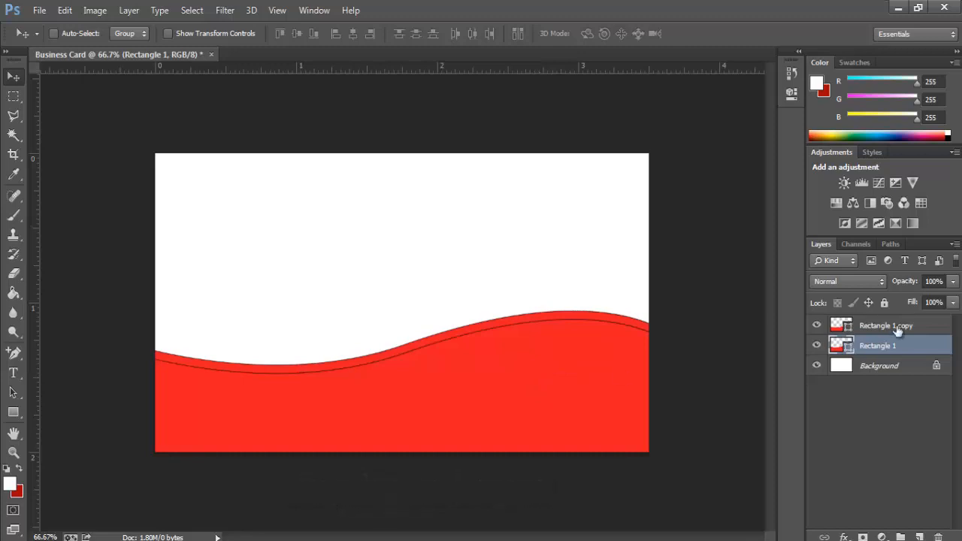
key(u)
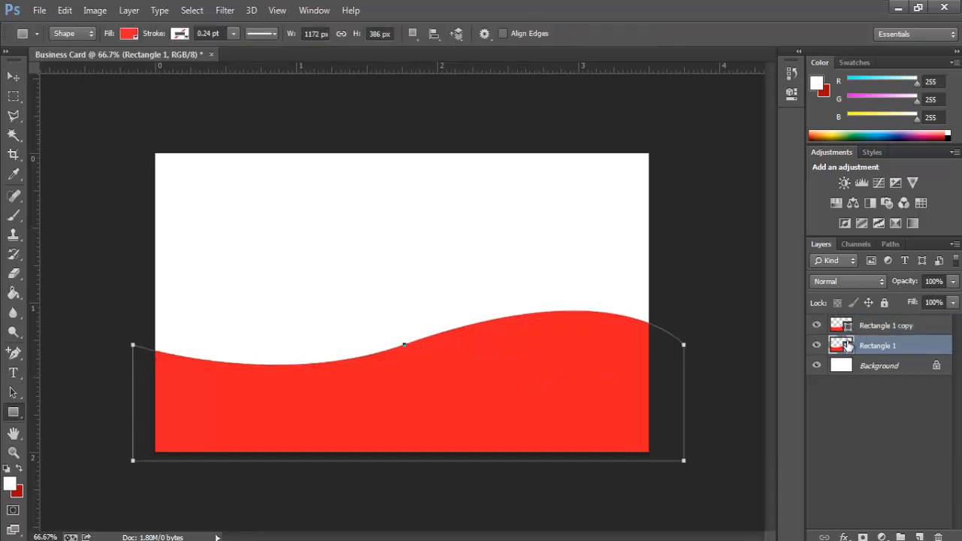
Step: Fill the original Rectangle 1 wave with near-black green #02221a
double_click(846, 345)
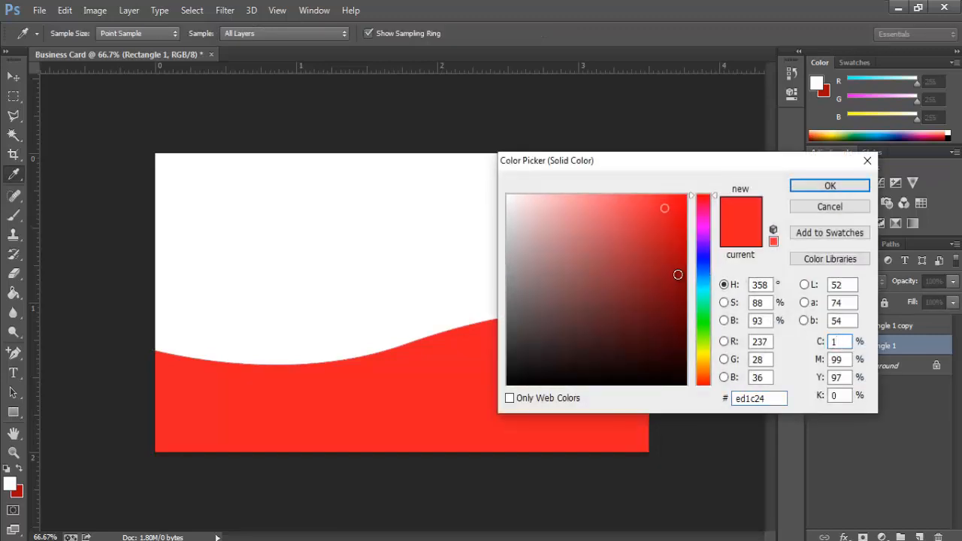
drag(705, 296, 704, 298)
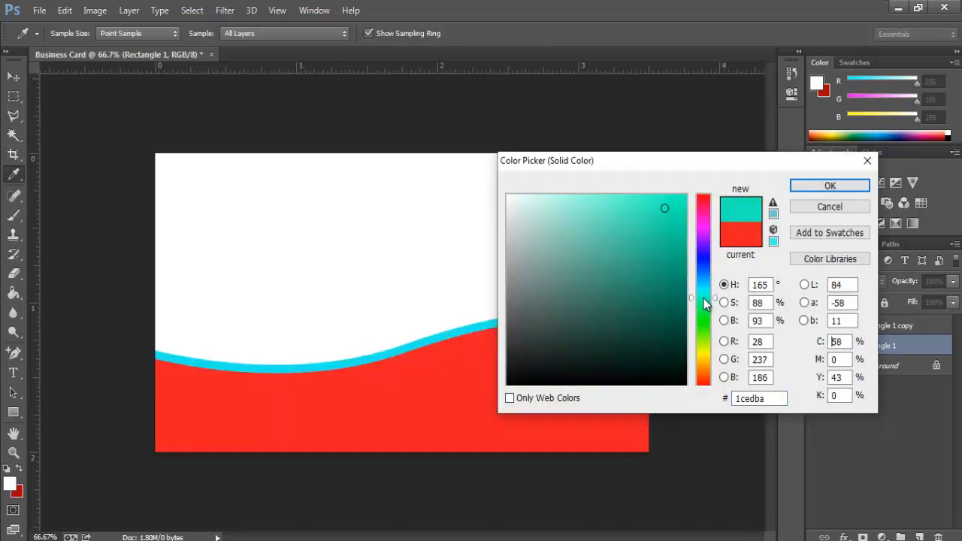
drag(678, 373, 678, 360)
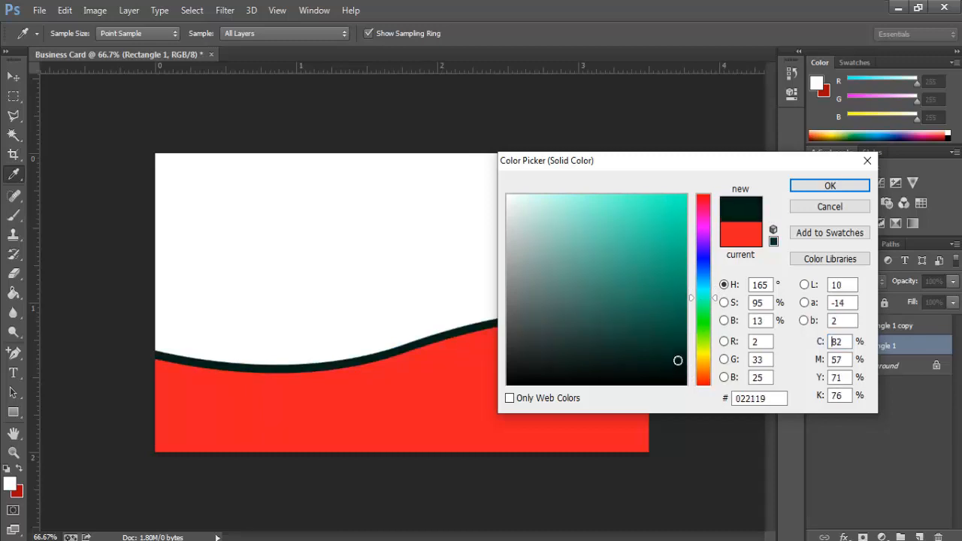
click(828, 189)
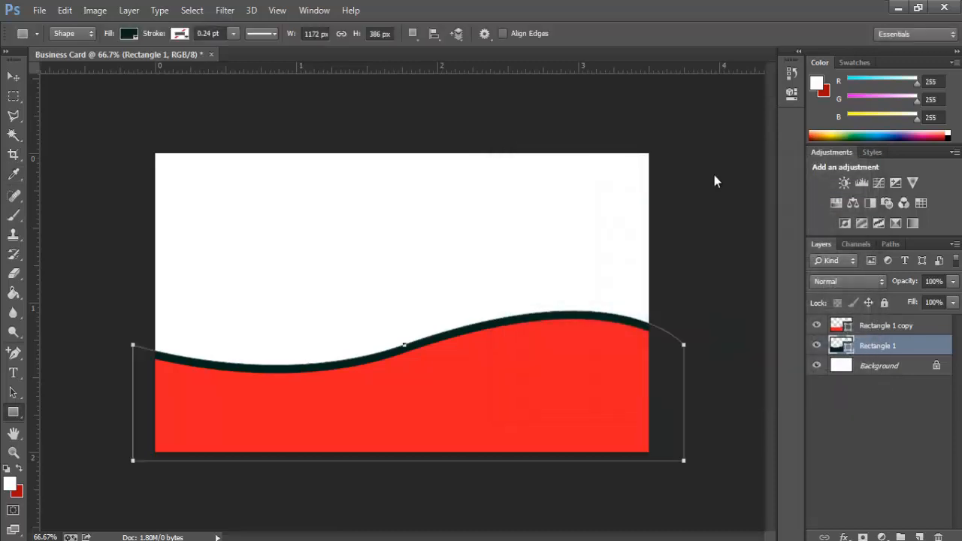
click(11, 77)
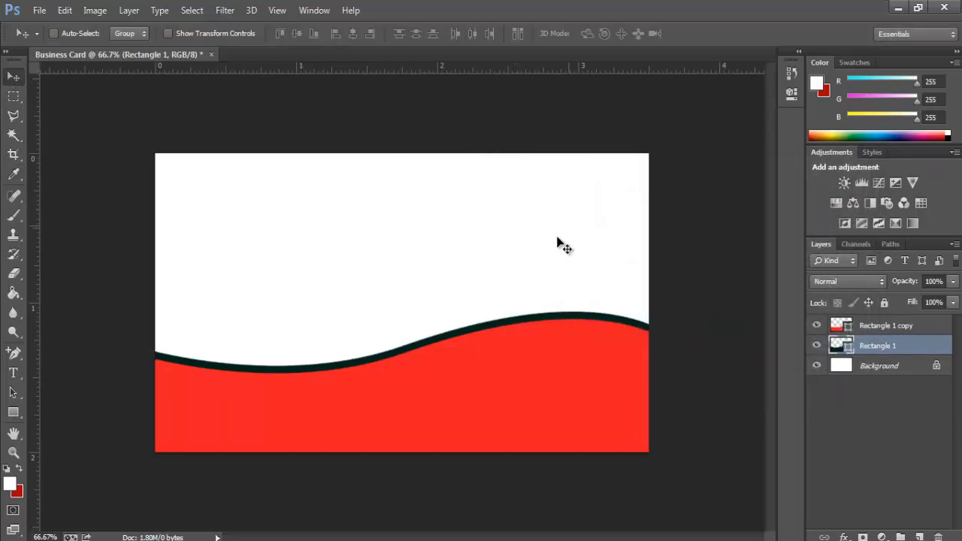
Step: Duplicate the dark wave layer as 'Rectangle 1 copy 2'
right_click(861, 347)
click(625, 135)
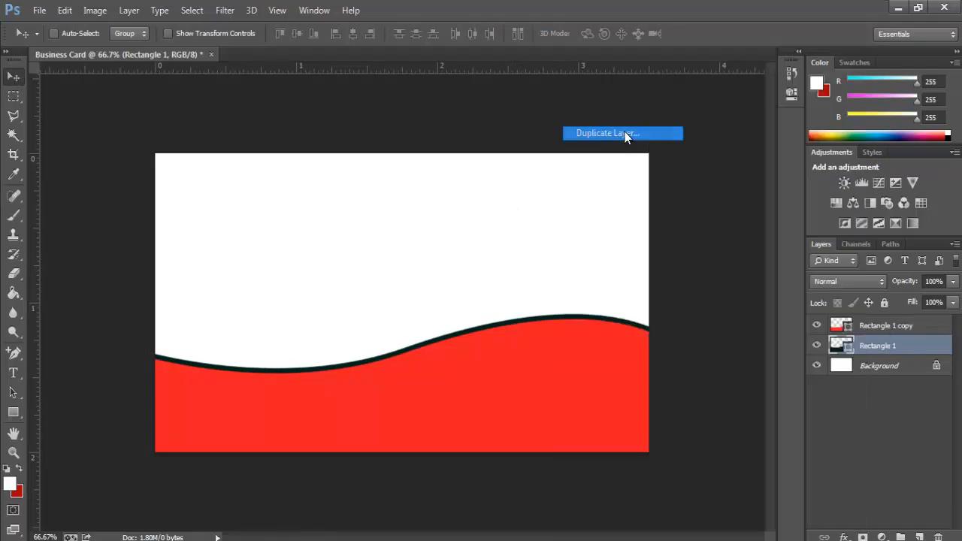
click(609, 166)
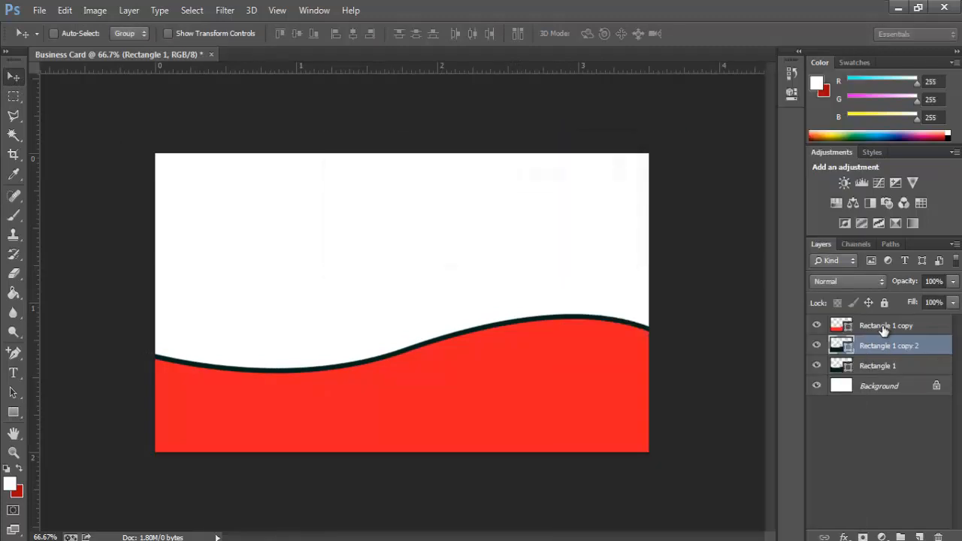
Step: Nudge Rectangle 1 up and fill it near-white #f5fcfa
click(849, 365)
key(Up)
key(Up)
key(Up)
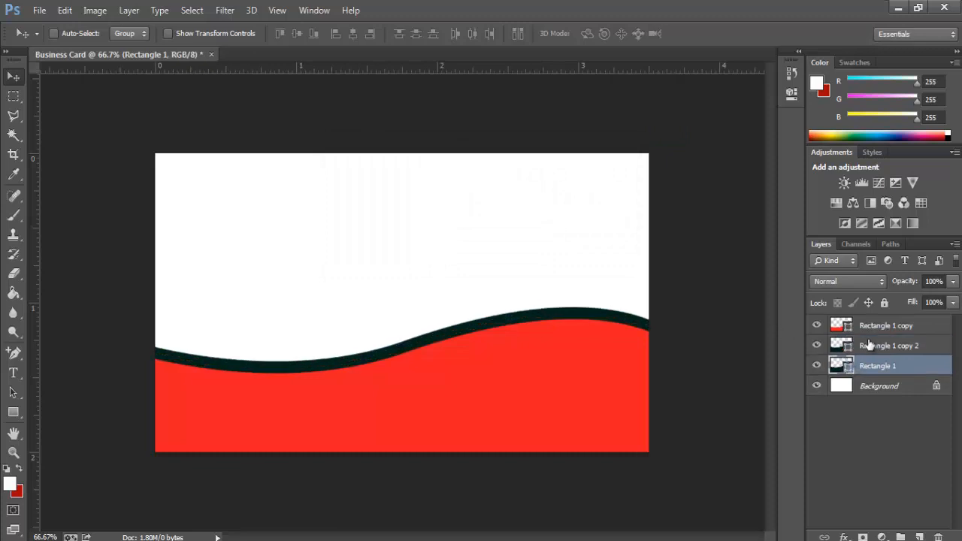
double_click(848, 366)
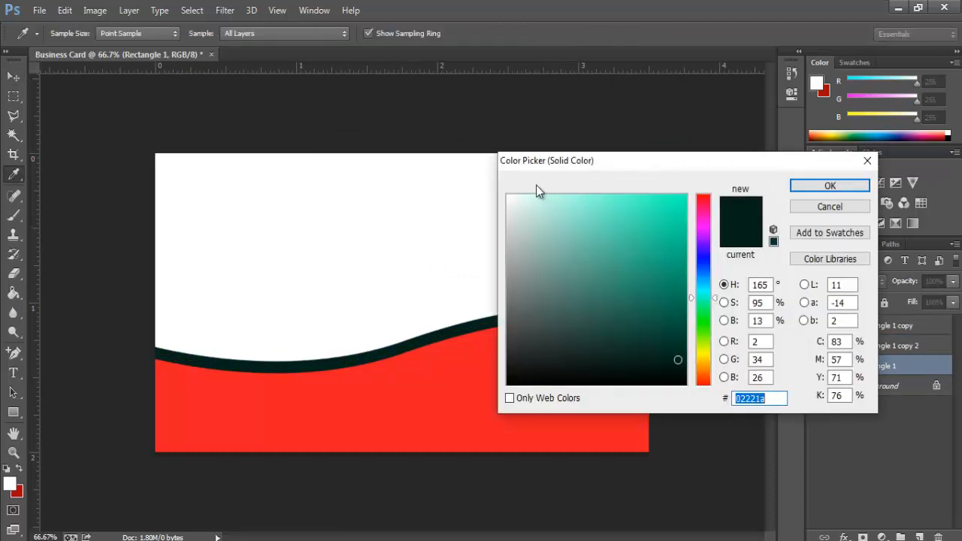
click(512, 197)
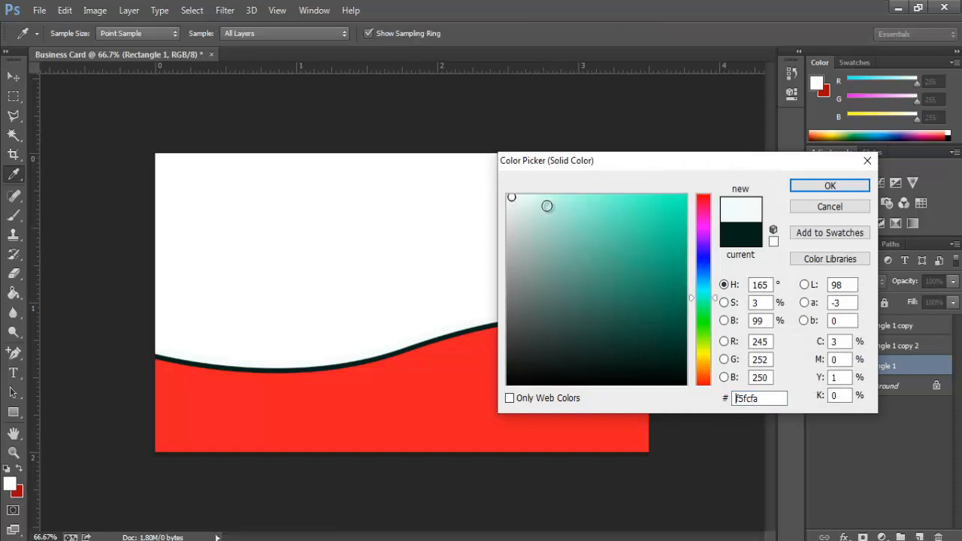
click(830, 187)
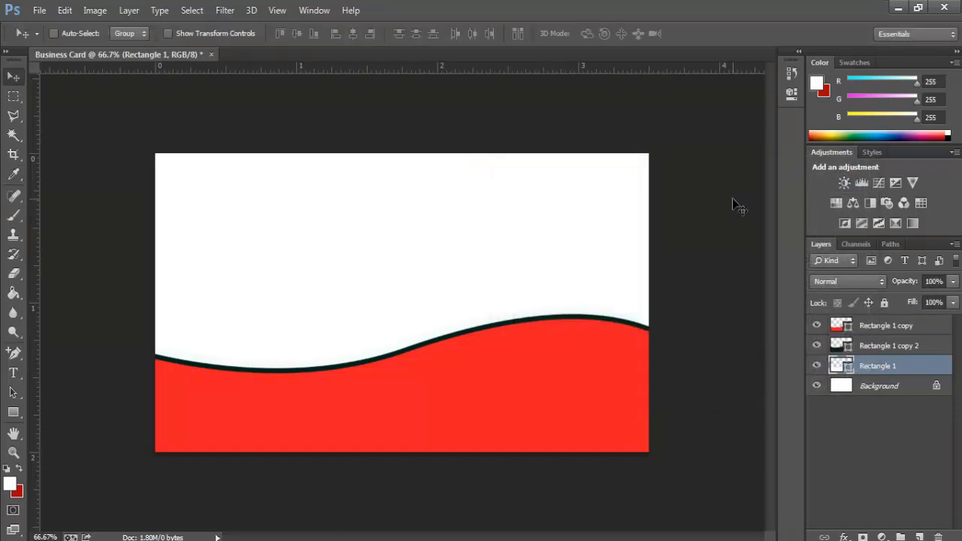
Step: Duplicate it as 'Rectangle 1 copy 3' and drag the original pale wave up above the red curve
right_click(860, 366)
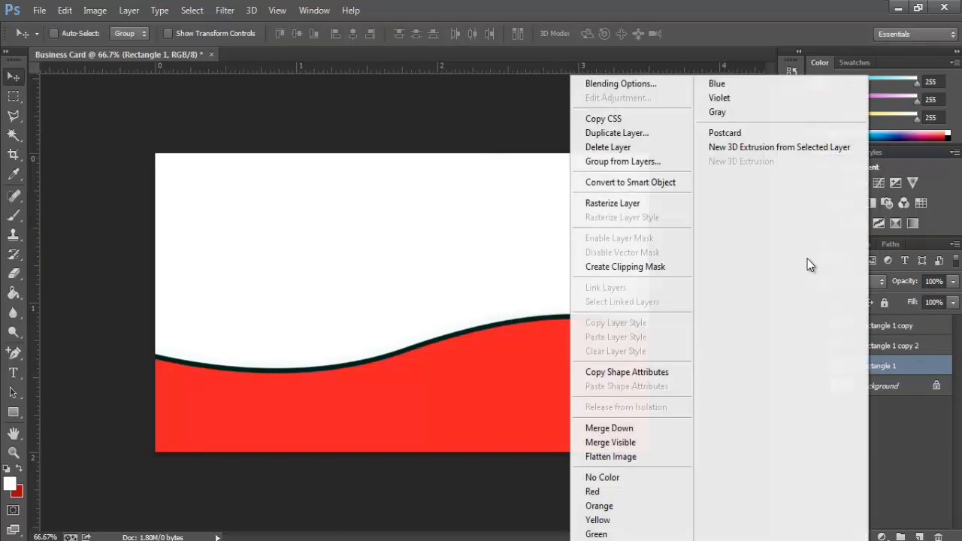
click(651, 138)
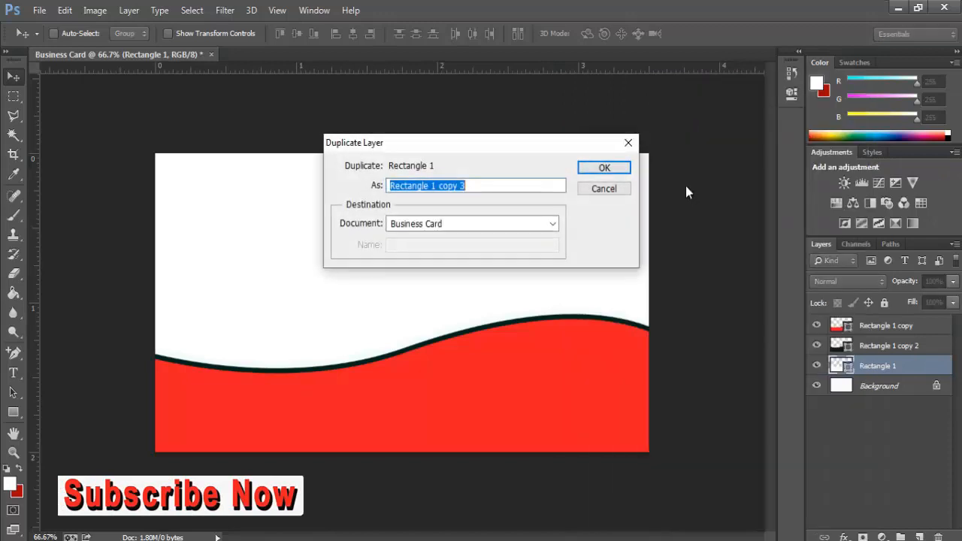
click(602, 170)
ctrl+click(584, 311)
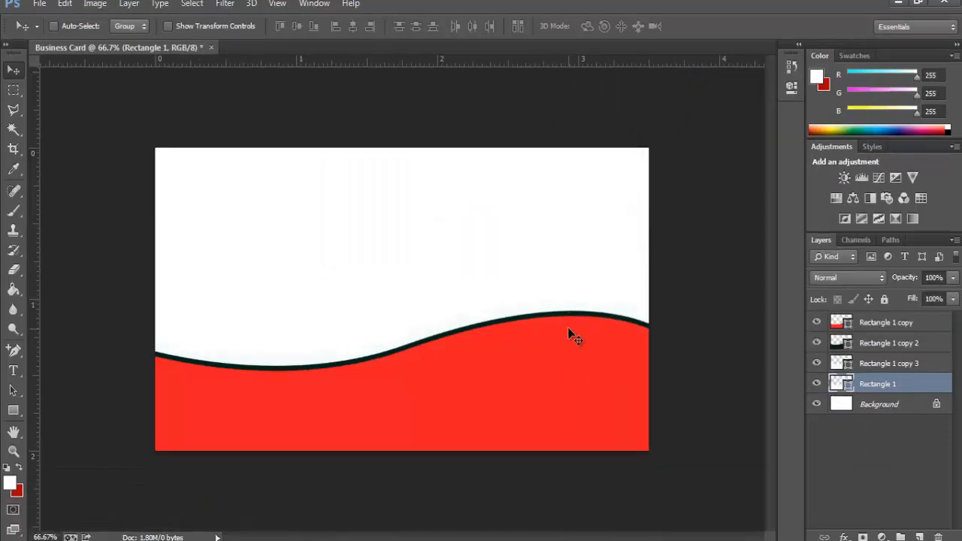
drag(568, 330, 571, 298)
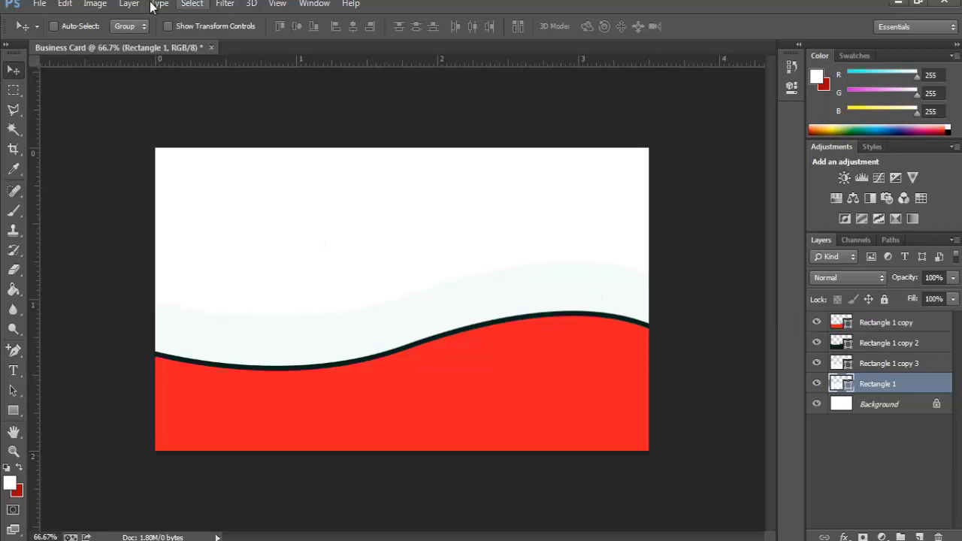
Step: Lower the Rectangle 1 wave two pixels using Free Transform
click(65, 4)
click(176, 264)
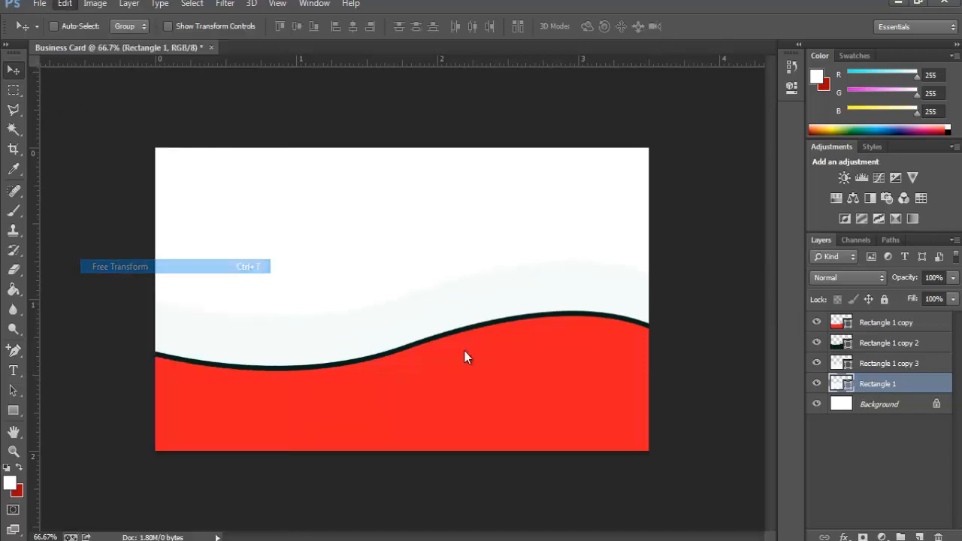
key(Down)
key(Down)
key(Down)
key(Down)
key(Down)
key(Down)
key(Down)
key(Down)
key(Down)
key(Down)
key(Down)
key(Down)
key(Down)
key(Down)
key(Down)
key(Down)
key(Down)
key(Down)
key(Down)
key(Down)
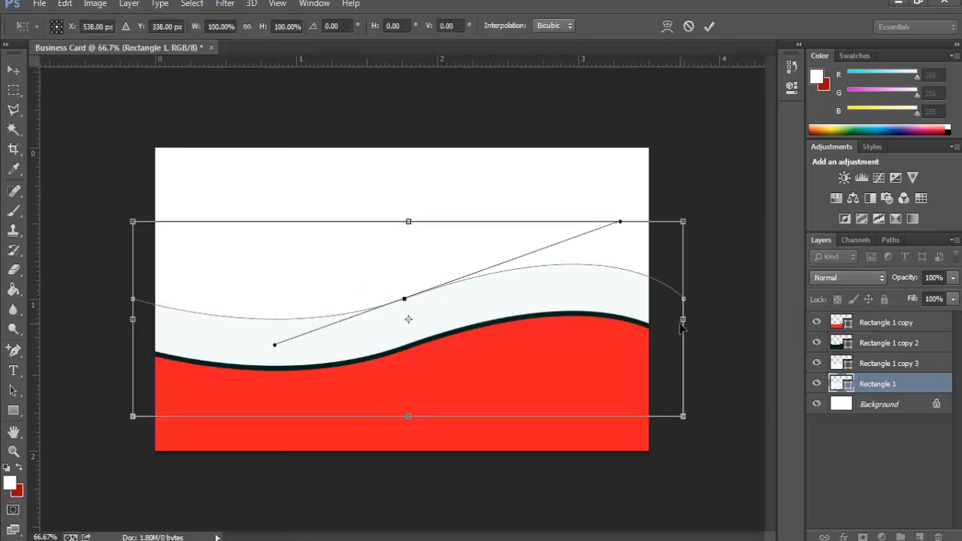
key(Down)
key(Down)
key(Down)
key(Down)
key(Down)
key(Down)
key(Down)
key(Down)
key(Down)
key(Down)
key(Down)
key(Down)
key(Down)
key(Down)
key(Down)
key(Down)
key(Down)
key(Down)
key(Down)
key(Down)
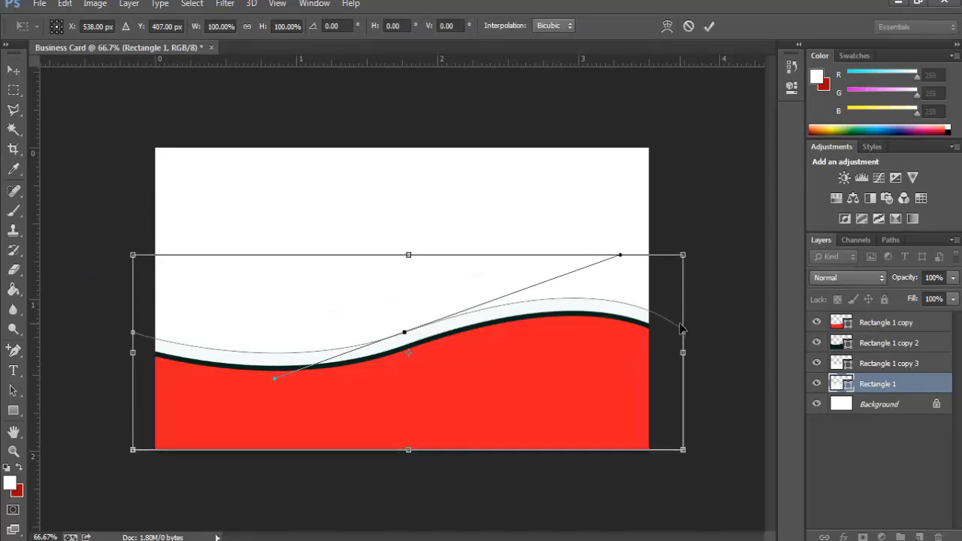
key(Return)
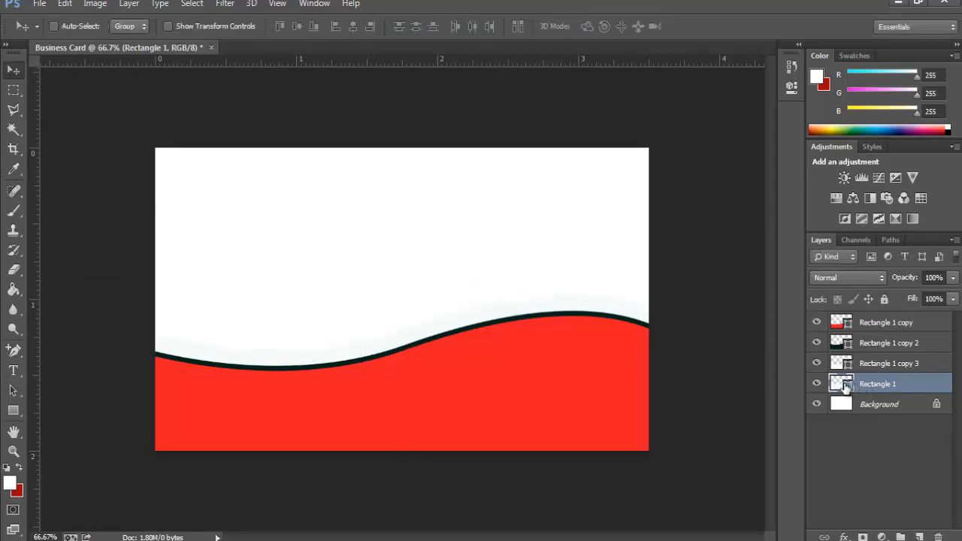
Step: Recolour the Rectangle 1 wave teal #03e5ad
double_click(846, 386)
click(655, 207)
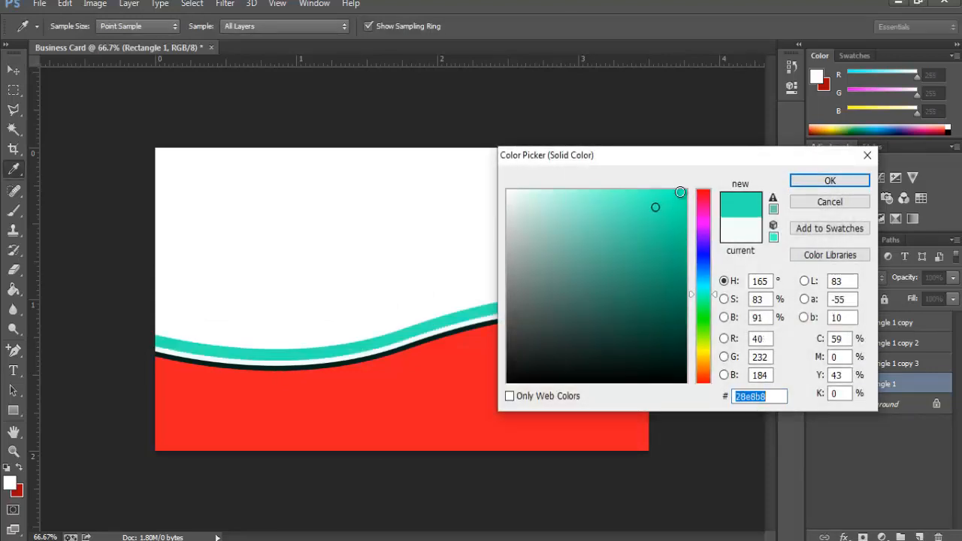
click(683, 209)
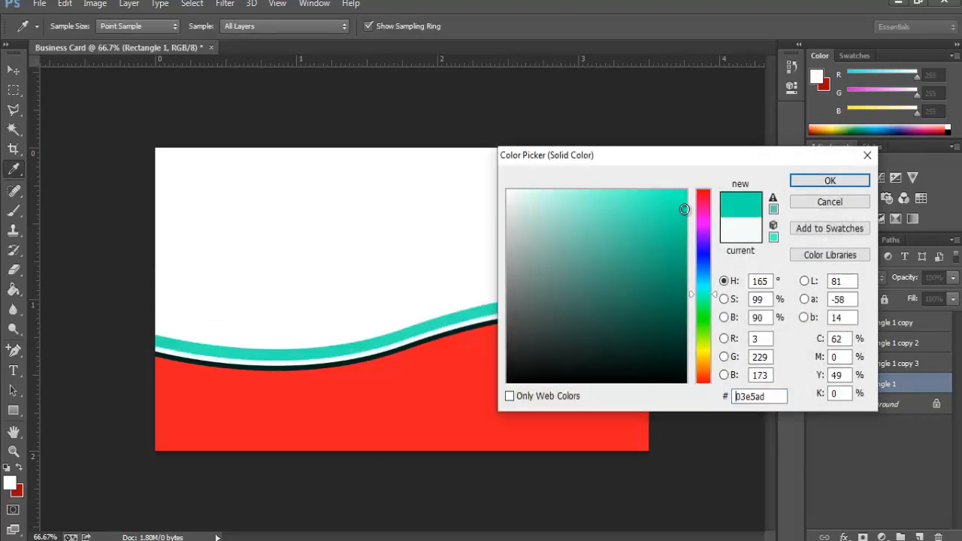
click(830, 182)
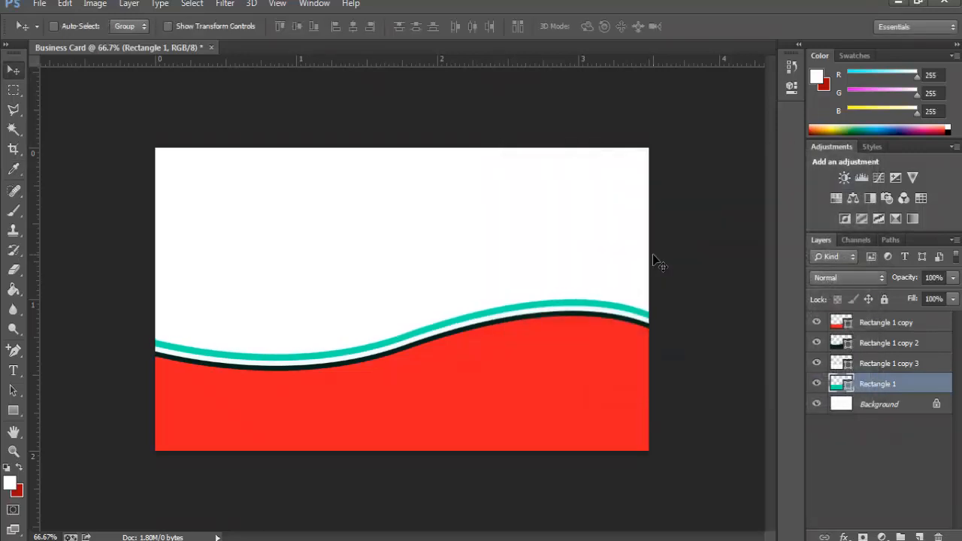
Step: Nudge the teal stripe down a pixel and open its Blending Options
click(896, 367)
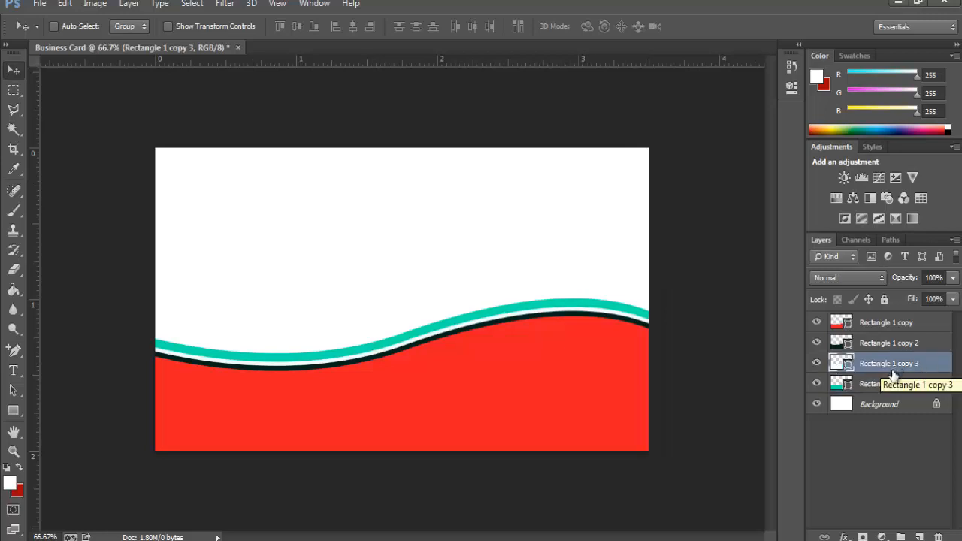
click(888, 385)
key(Down)
key(Down)
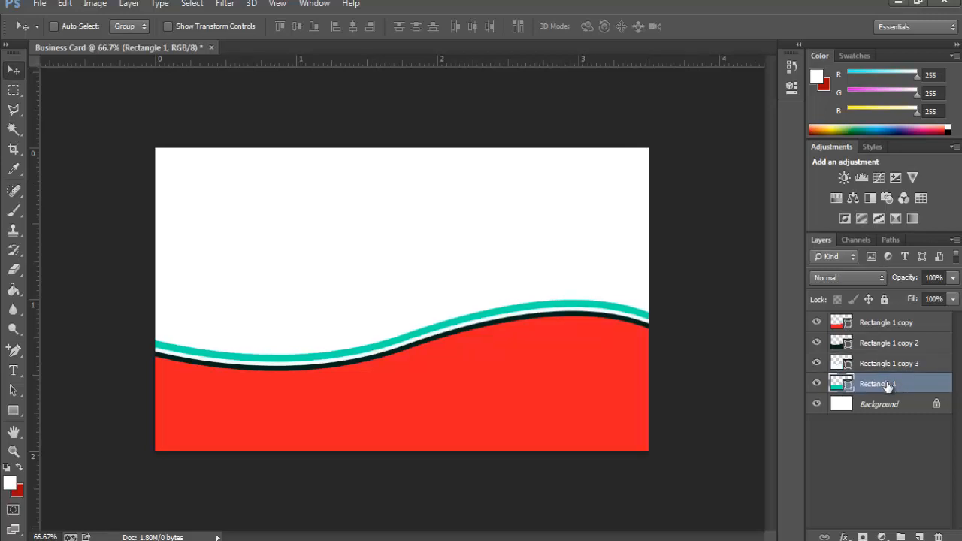
right_click(886, 384)
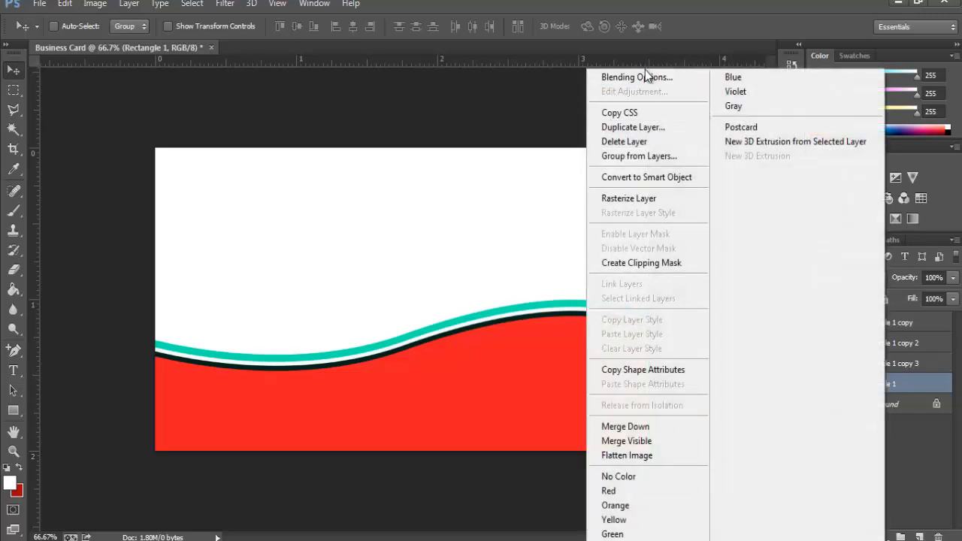
click(645, 76)
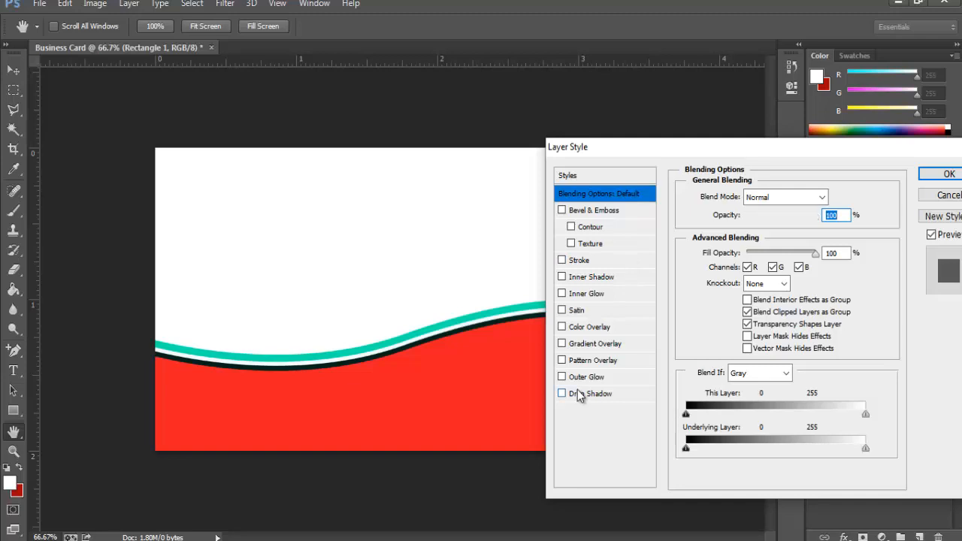
Step: Add a Multiply drop shadow with 22 px distance to the teal wave layer
click(577, 392)
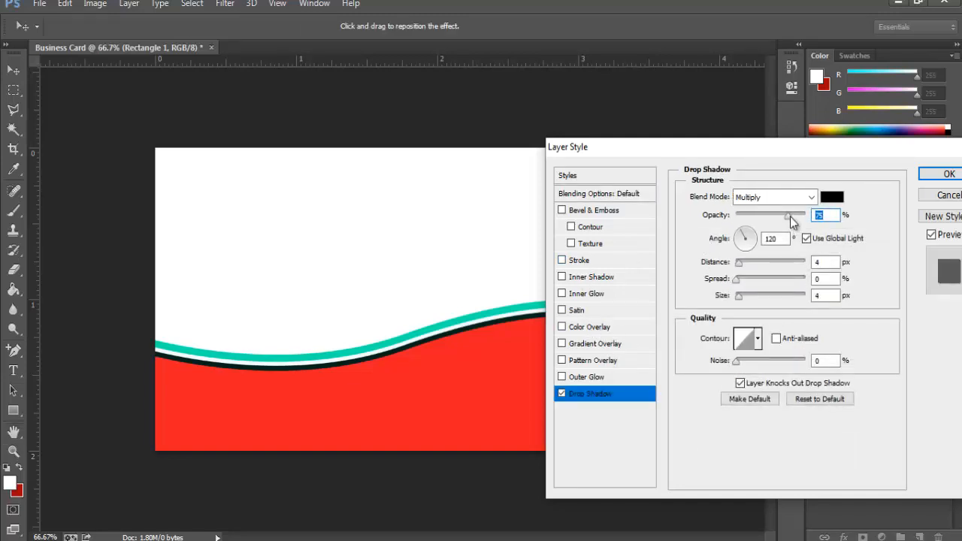
drag(740, 263, 787, 241)
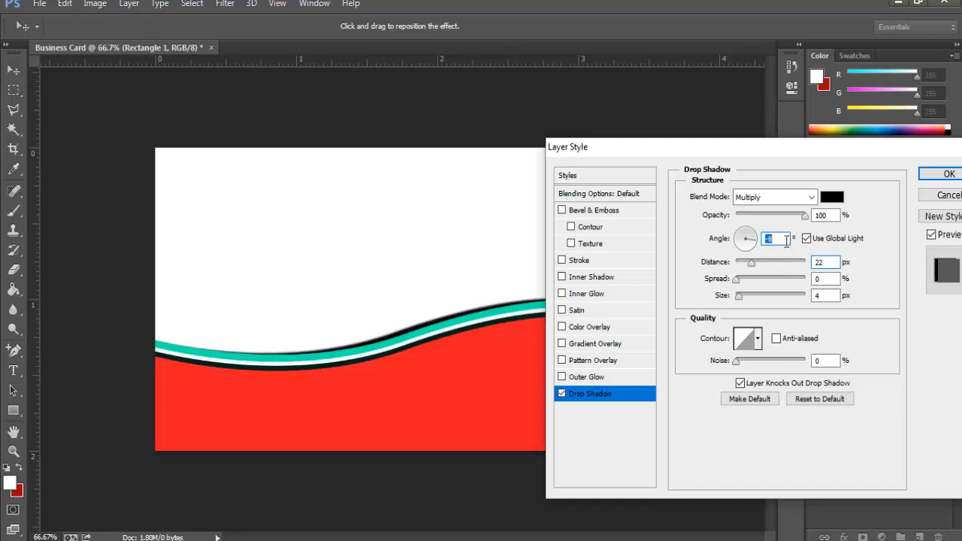
click(941, 175)
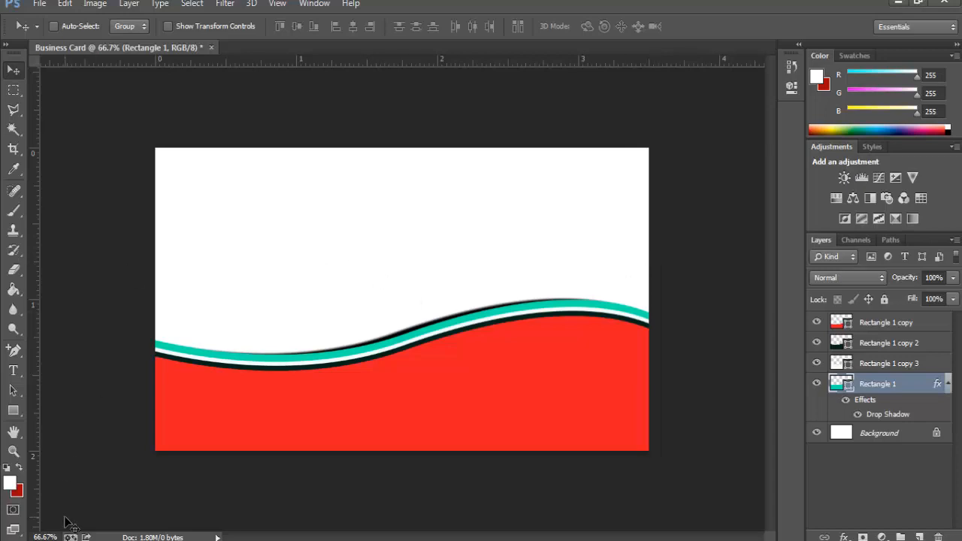
Step: Start a text layer in the upper white area and type the heading
click(15, 371)
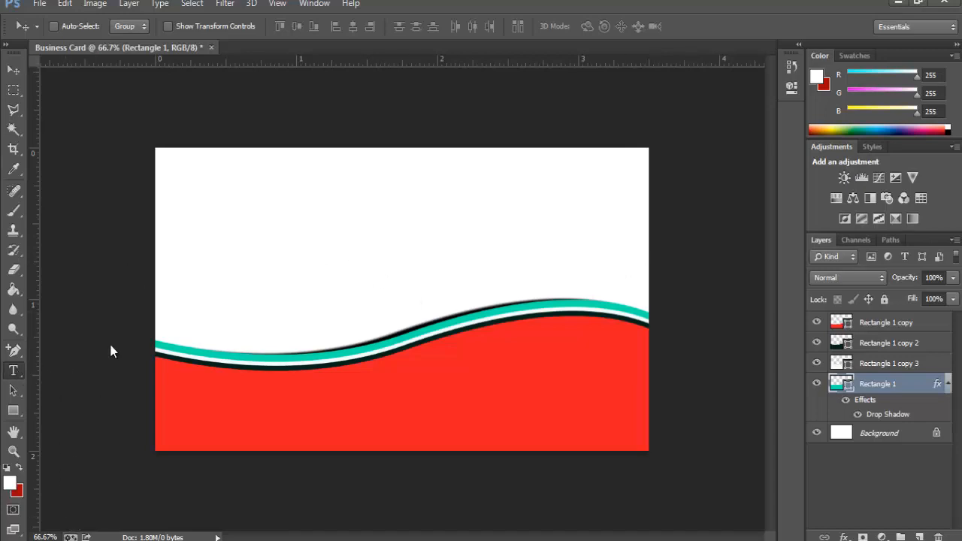
click(355, 200)
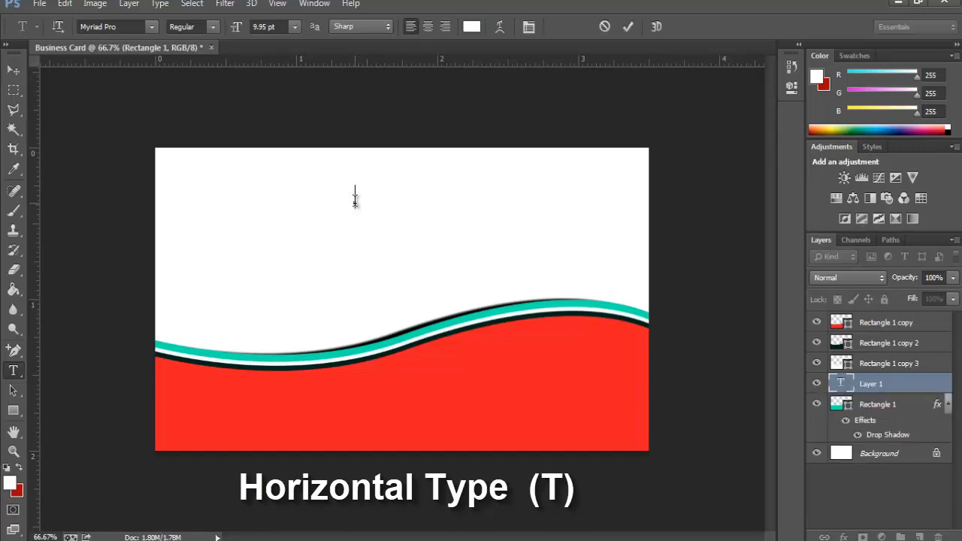
text(W)
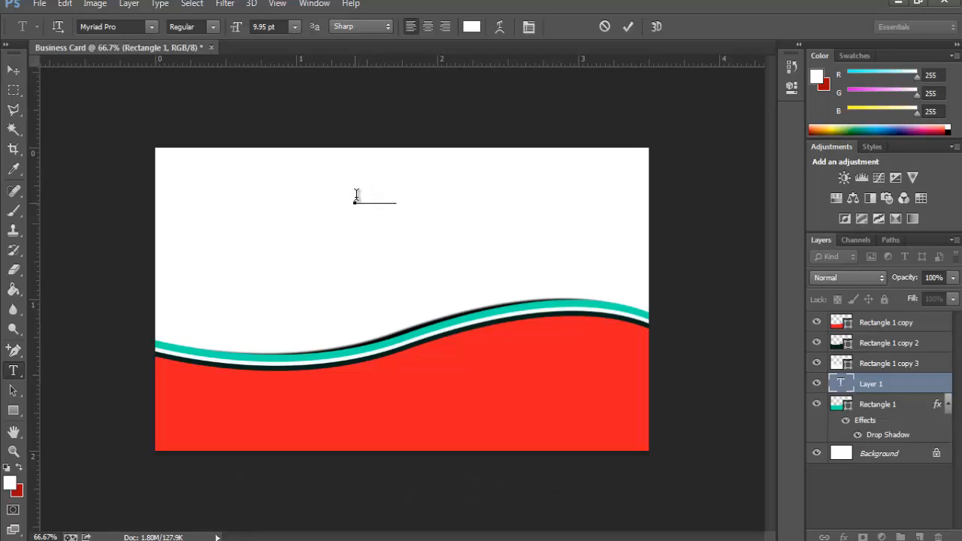
drag(401, 203, 271, 213)
Step: Colour the heading near-black #070000 and finish typing 'Wine Wxplore'
click(11, 485)
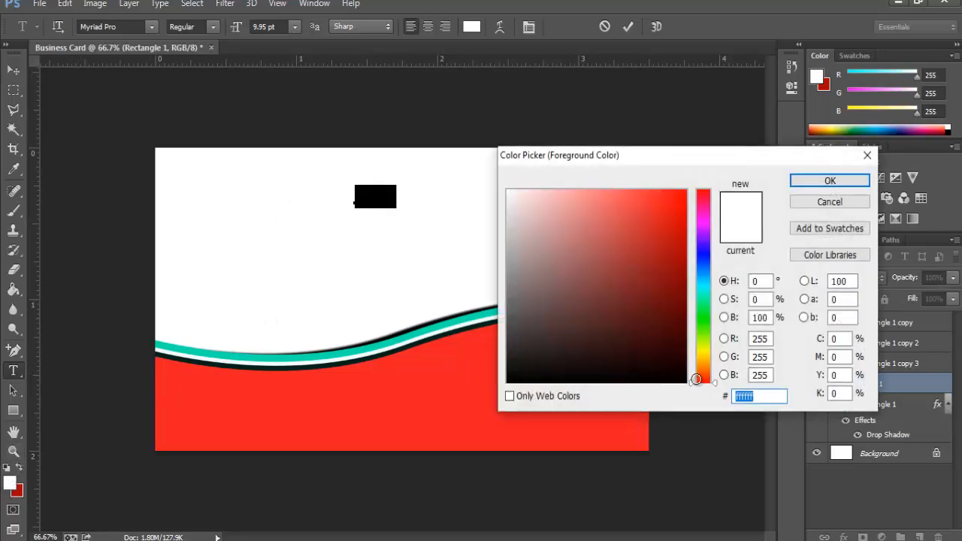
mouse_move(690, 381)
mouse_down()
mouse_move(676, 382)
mouse_move(685, 378)
mouse_up()
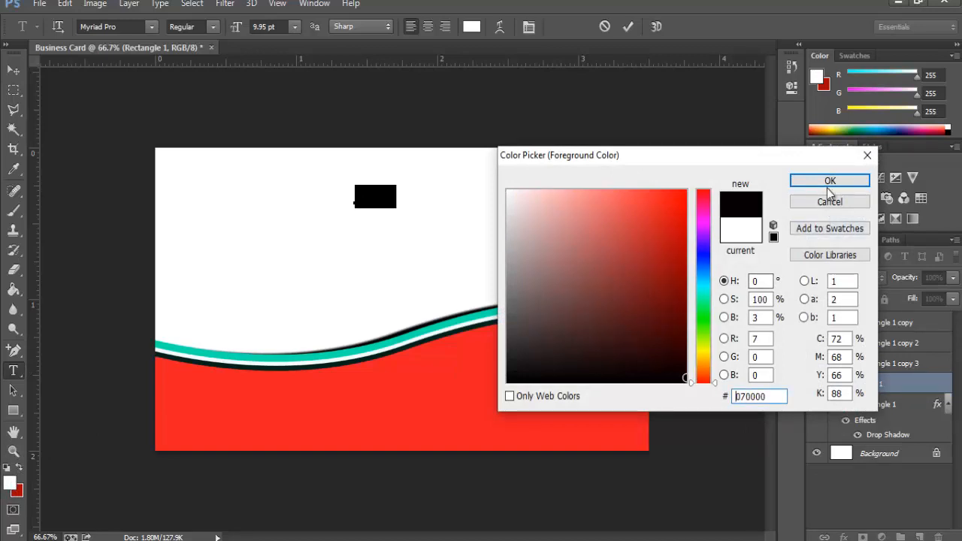
click(830, 181)
click(374, 185)
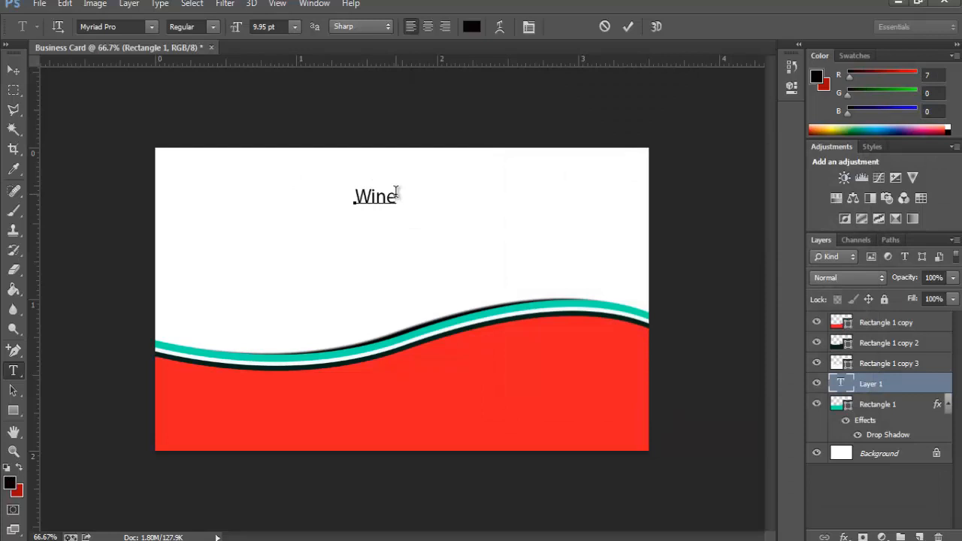
text(Wxplore)
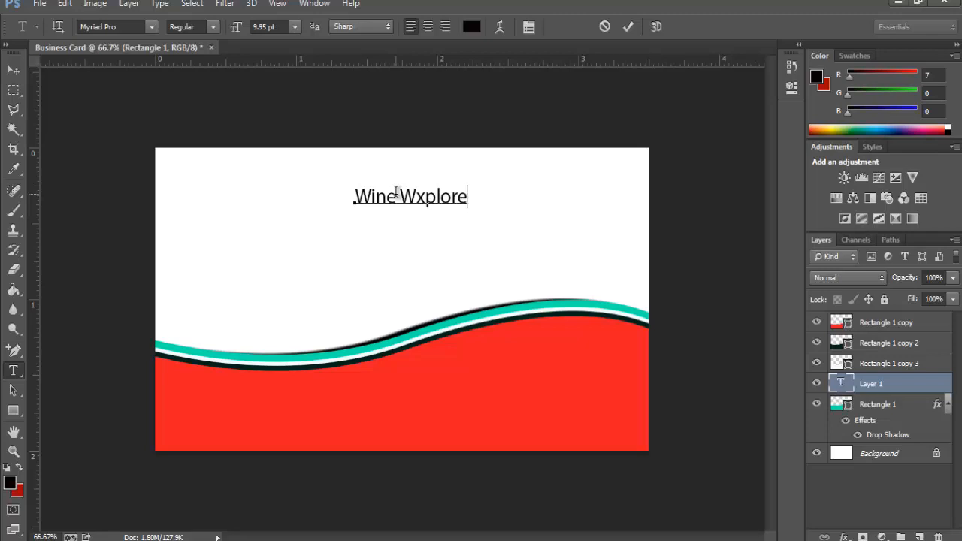
Step: Enlarge the 'Wine Wxplore' title to about double size with Free Transform
click(65, 3)
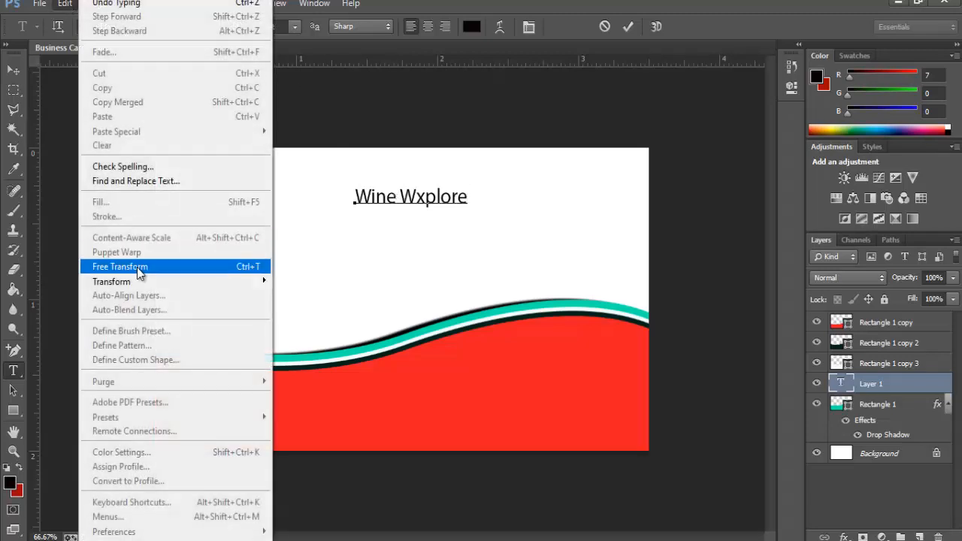
click(139, 273)
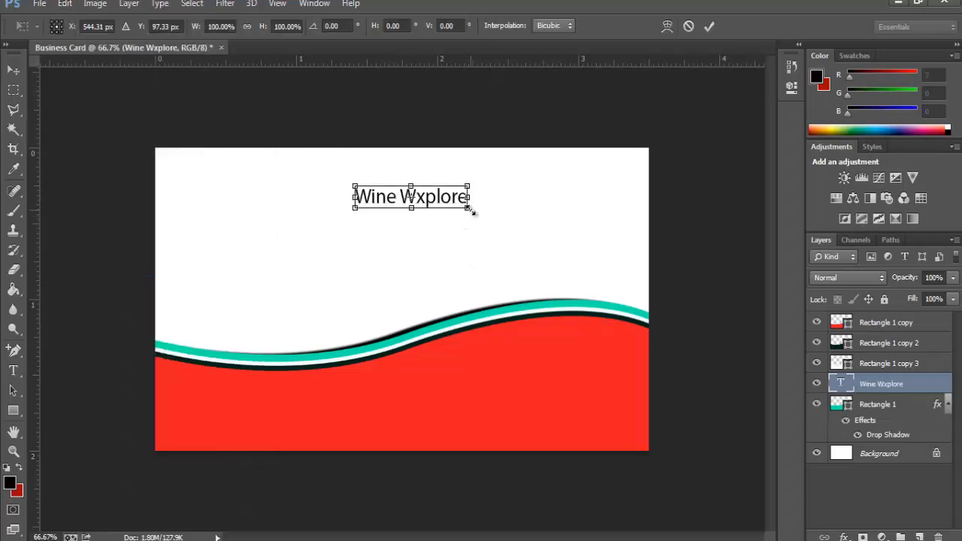
mouse_move(472, 213)
mouse_down()
mouse_move(523, 232)
mouse_move(487, 215)
mouse_up()
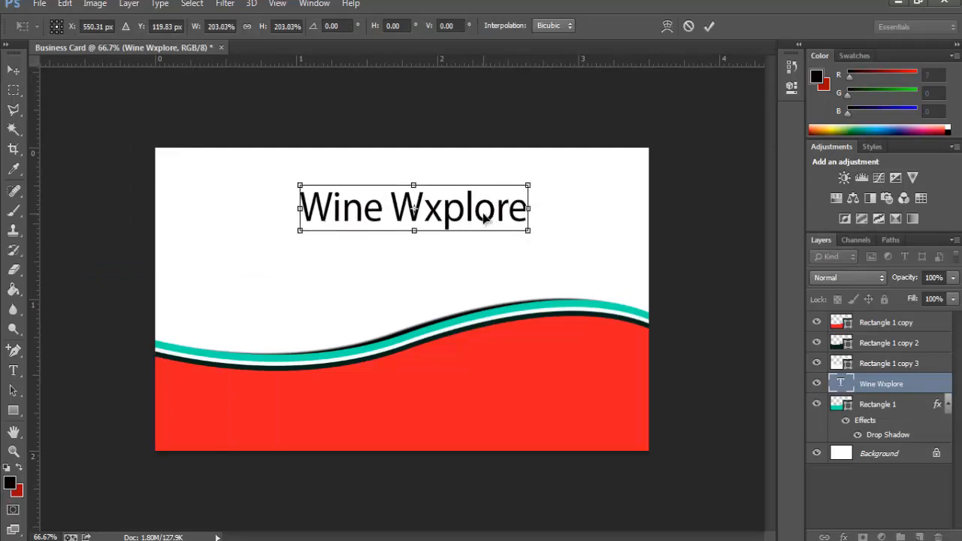
key(Return)
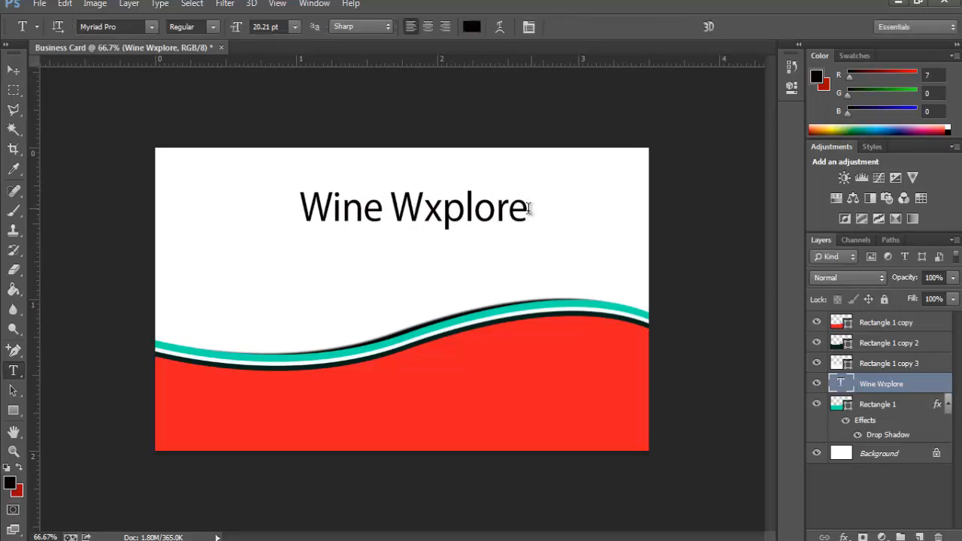
Step: Make the whole title Bold with Faux Bold for extra weight
drag(518, 206, 170, 197)
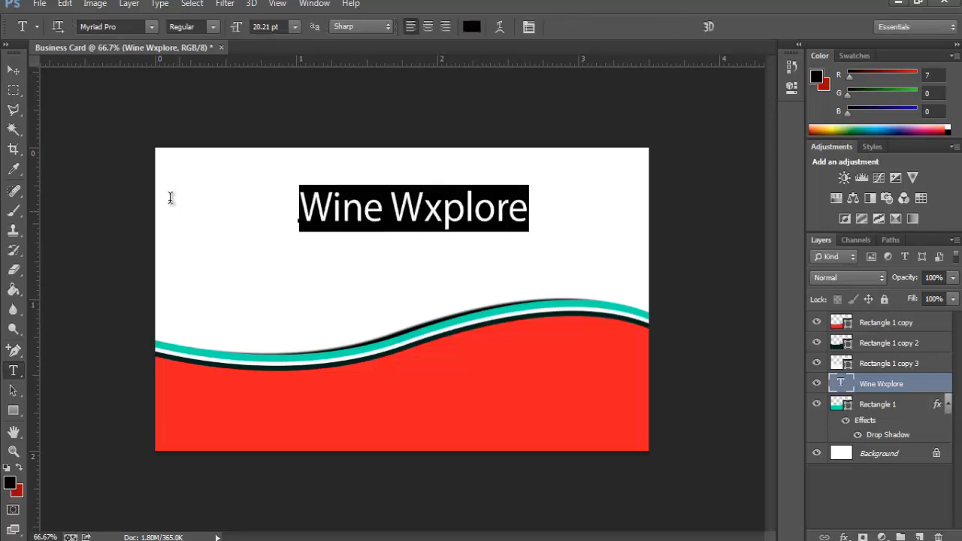
click(215, 27)
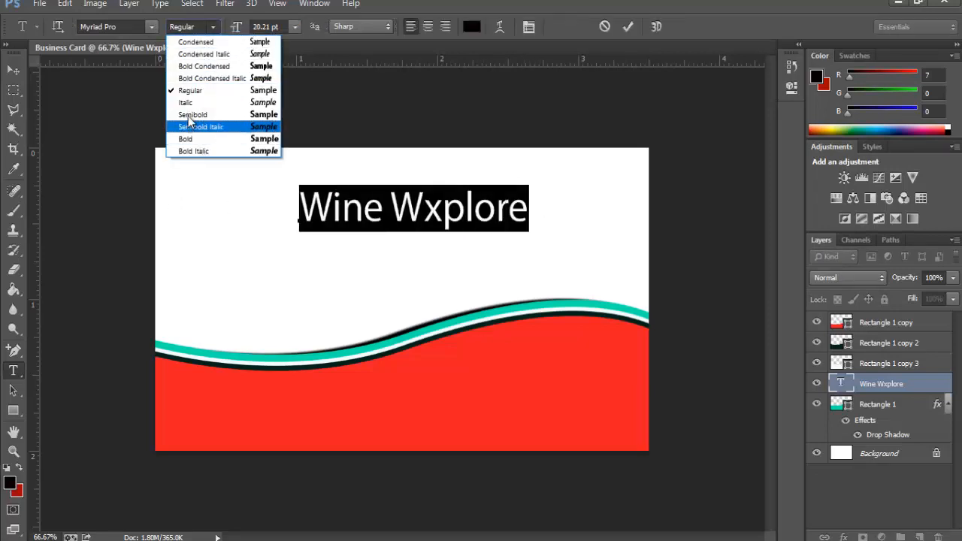
click(194, 140)
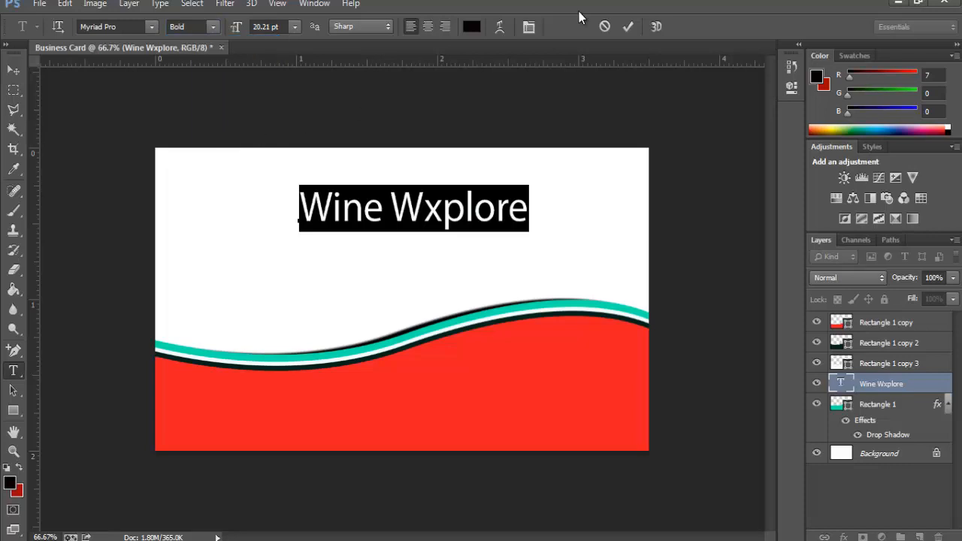
click(531, 27)
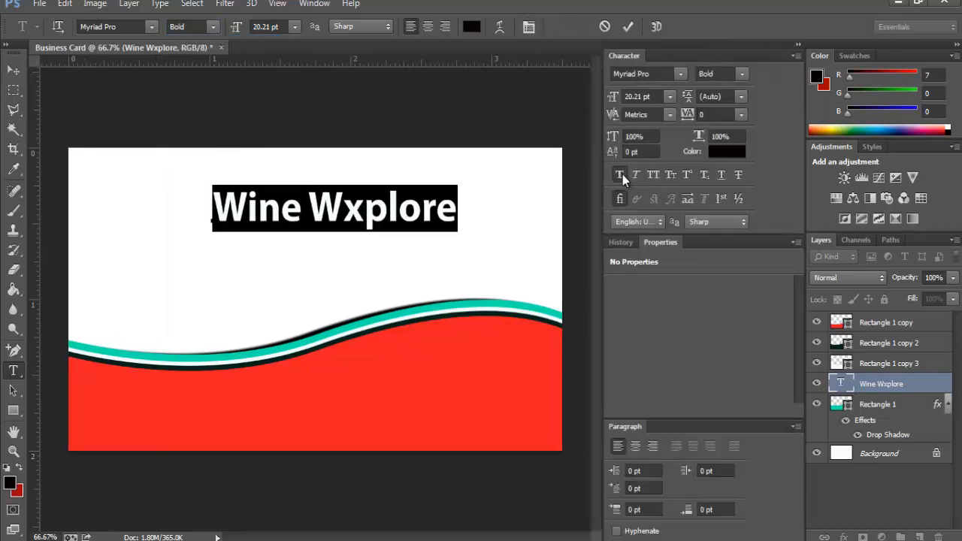
click(621, 175)
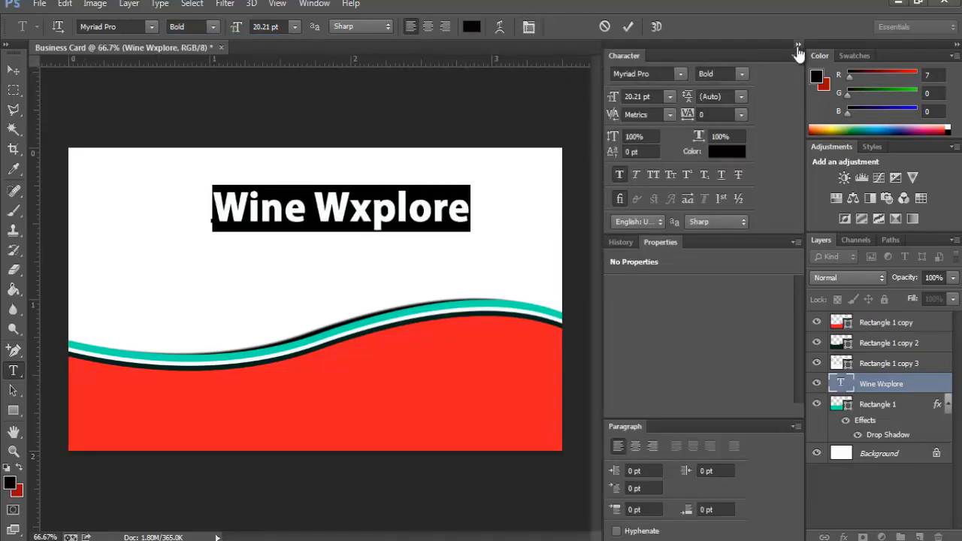
click(798, 46)
Step: Shift the title slightly left and place a new text line below it
click(12, 70)
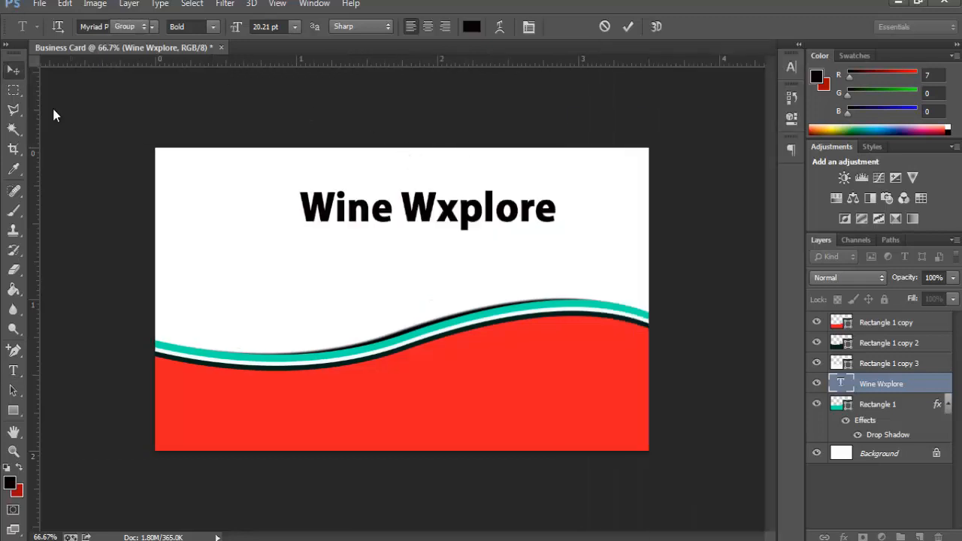
drag(472, 203, 451, 201)
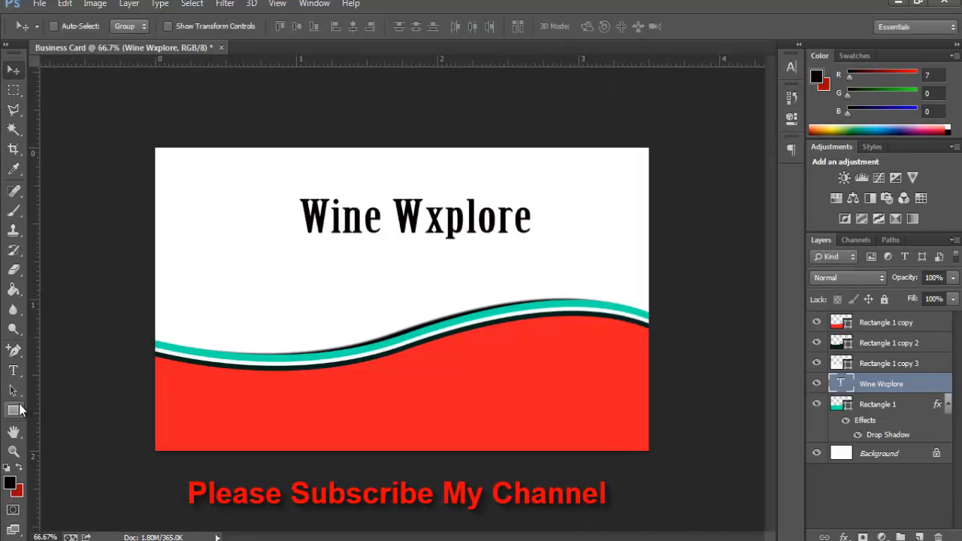
click(12, 372)
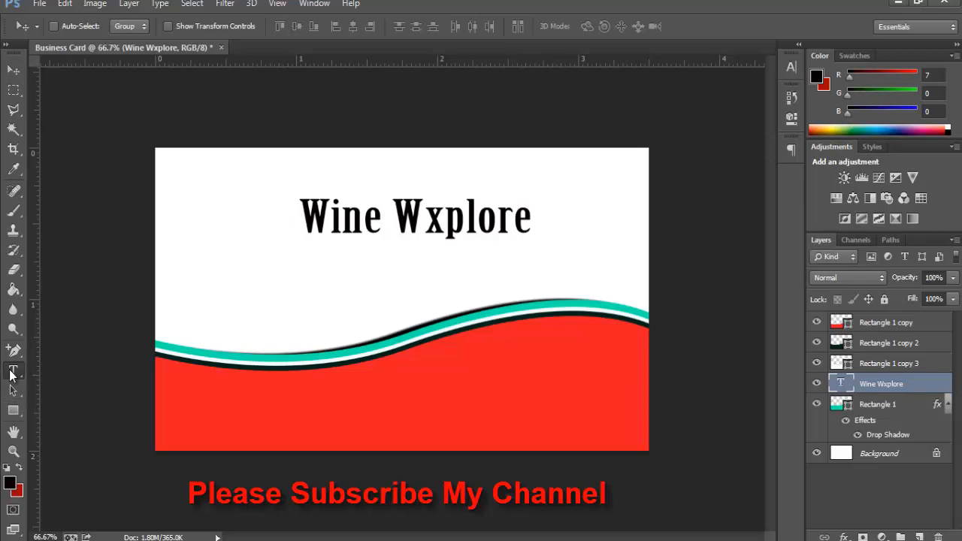
click(361, 273)
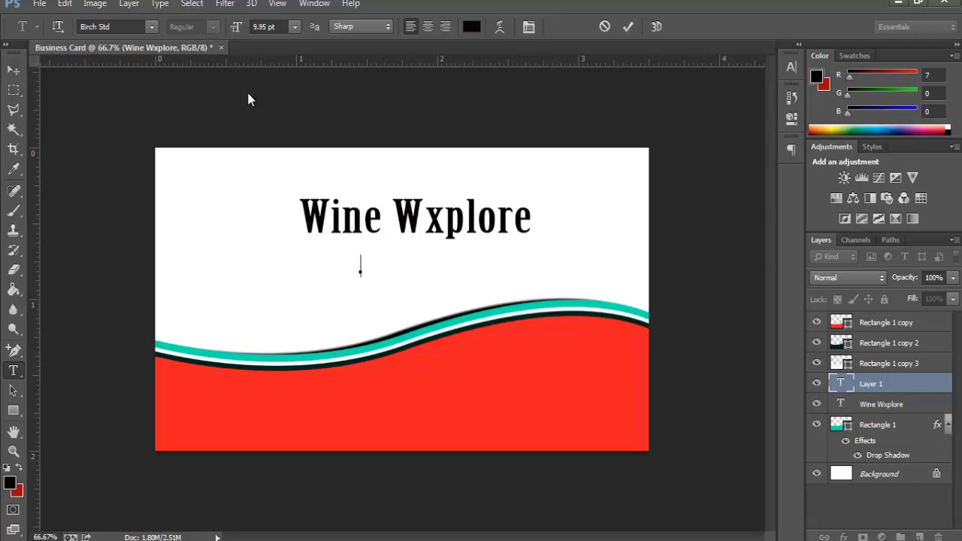
text(W)
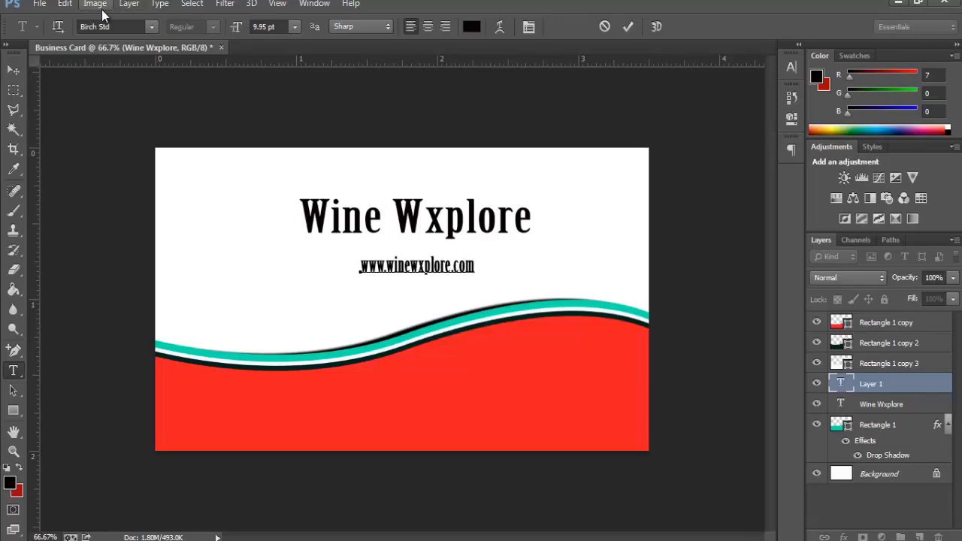
click(65, 4)
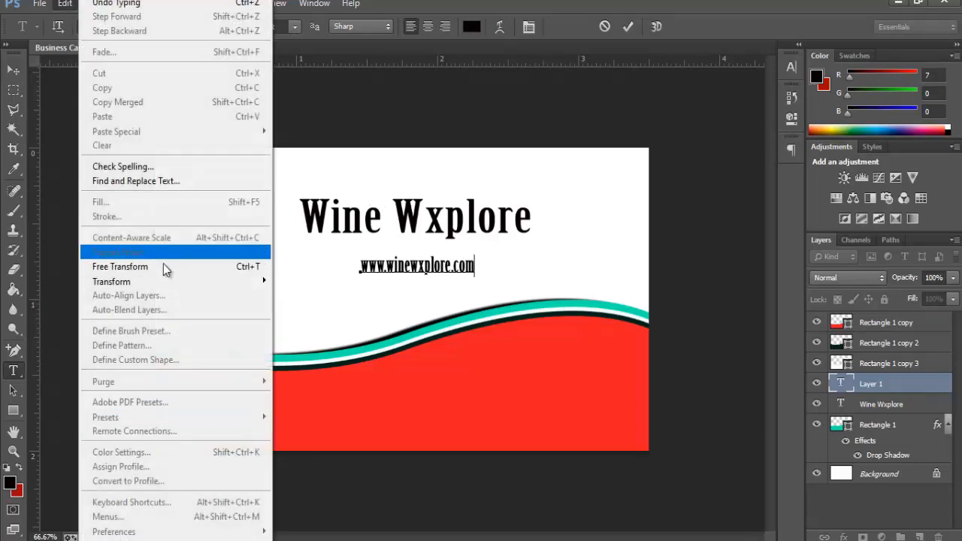
click(169, 266)
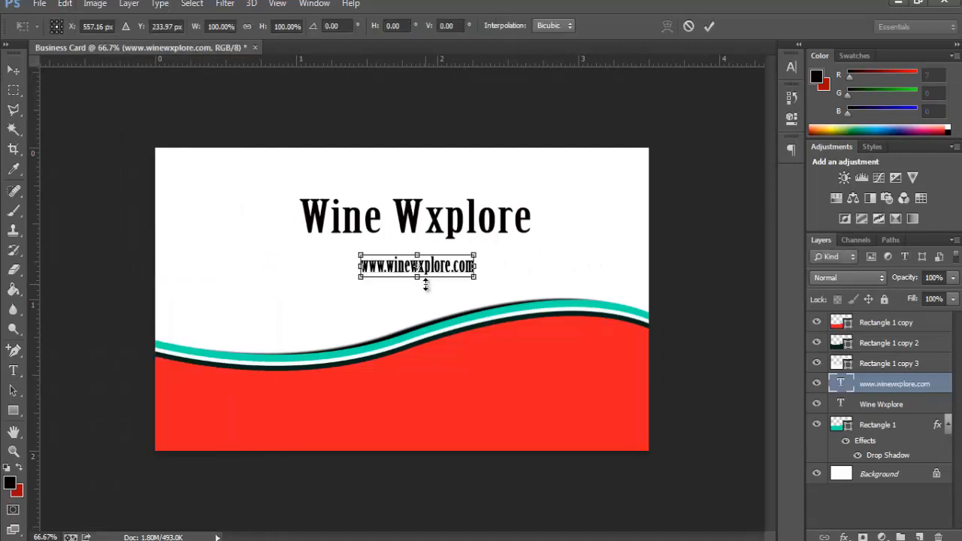
drag(420, 276, 489, 265)
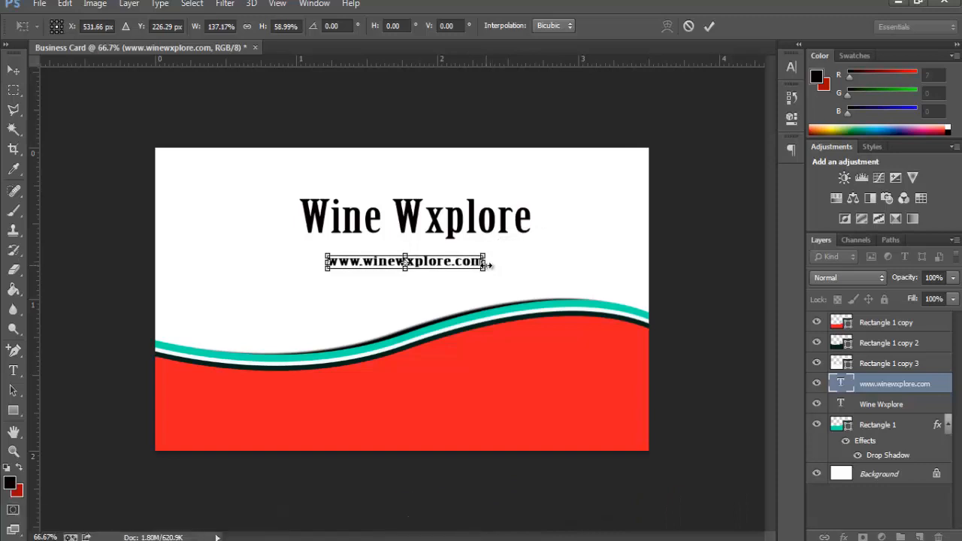
key(Return)
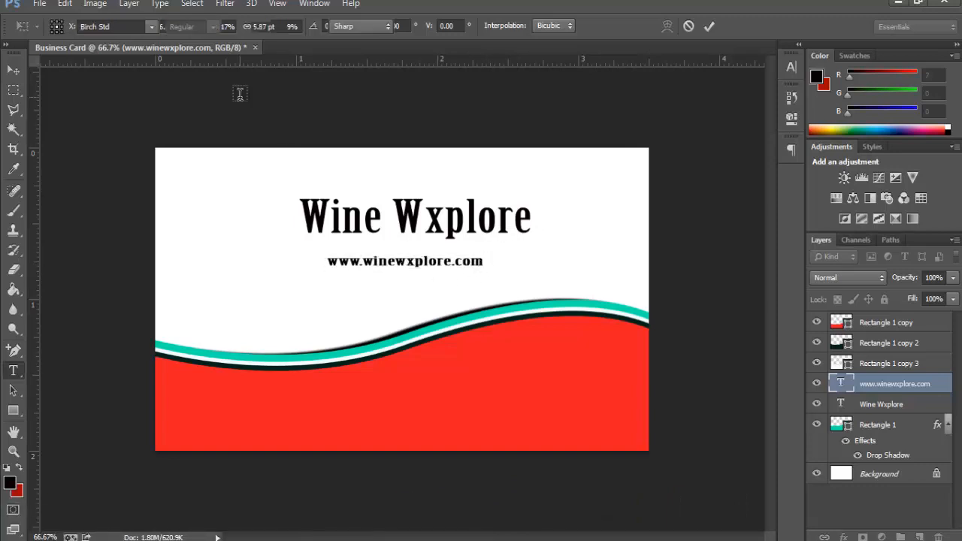
key(t)
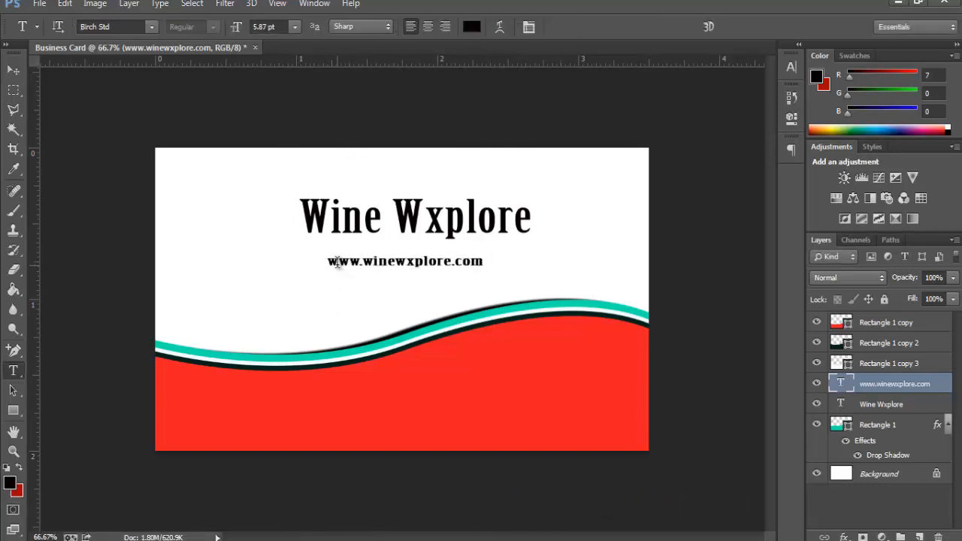
Step: Turn off Faux Bold on the URL text
drag(327, 261, 506, 260)
click(529, 26)
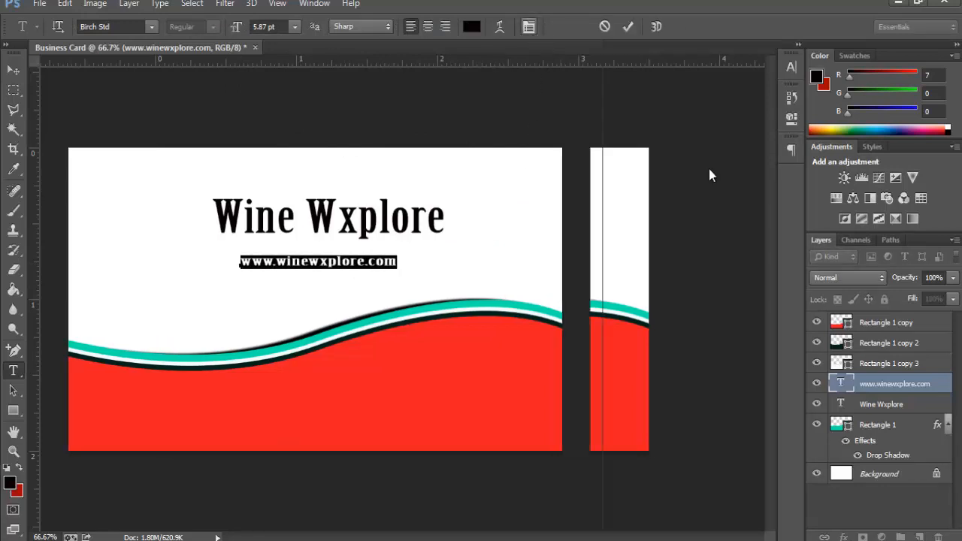
click(629, 174)
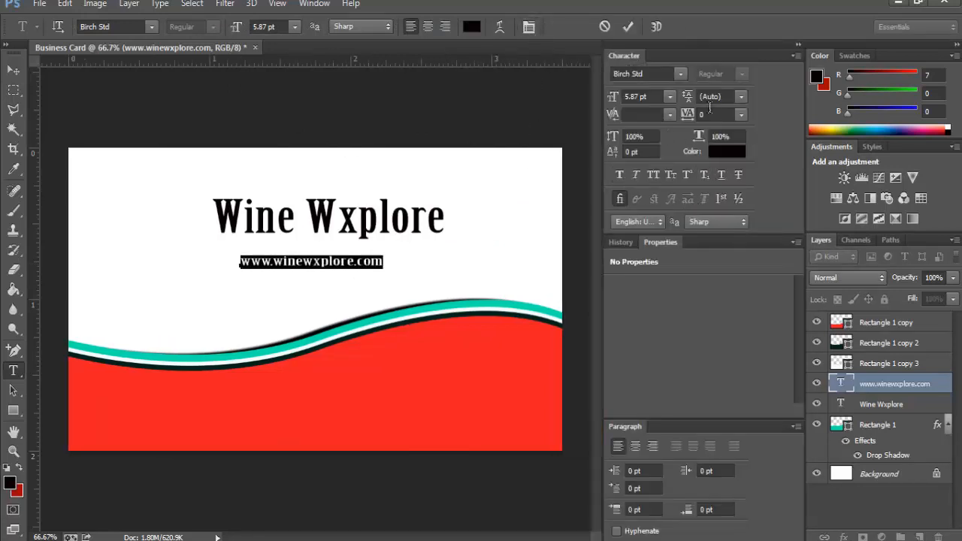
click(798, 45)
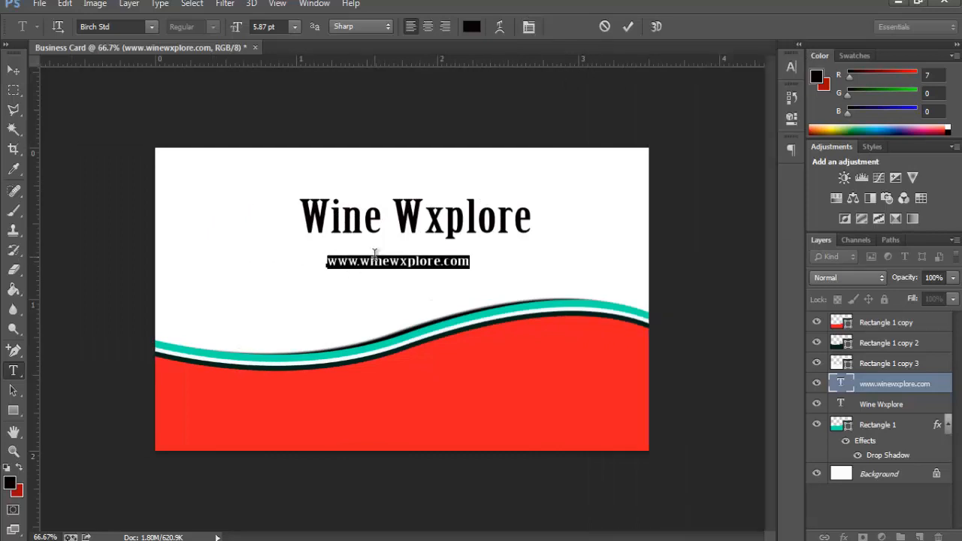
click(373, 260)
Step: Recolour the URL text dark grey #382929 and commit the edit
drag(467, 261, 326, 262)
click(12, 479)
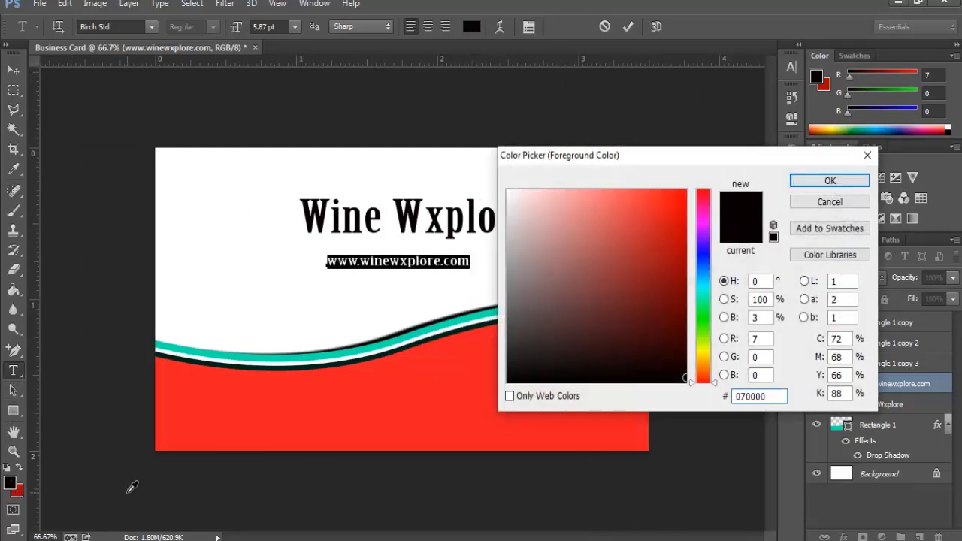
drag(558, 343, 554, 340)
click(836, 182)
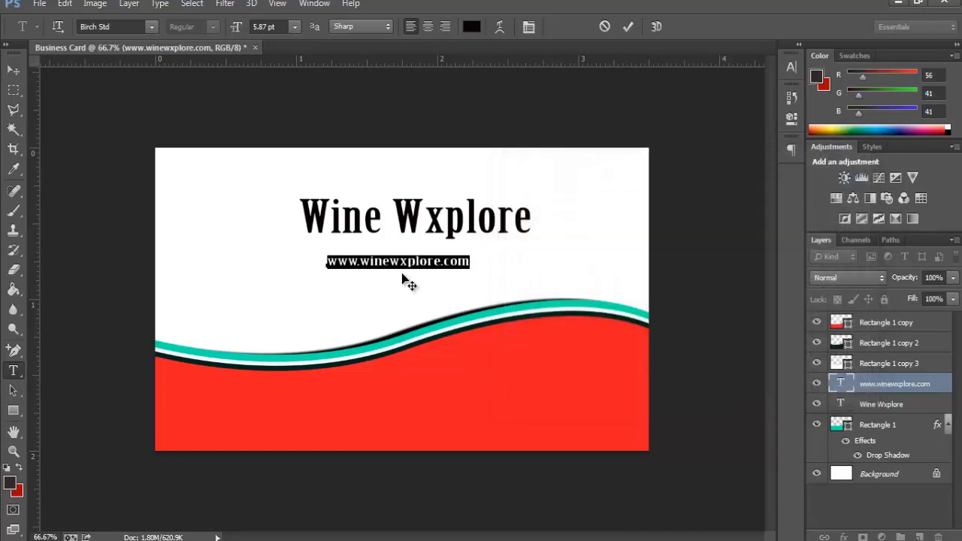
click(399, 261)
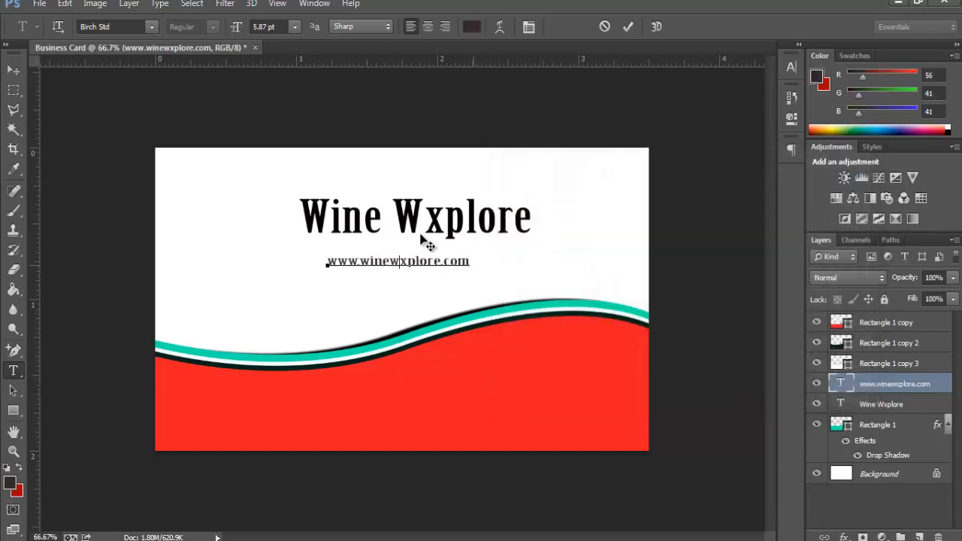
click(628, 29)
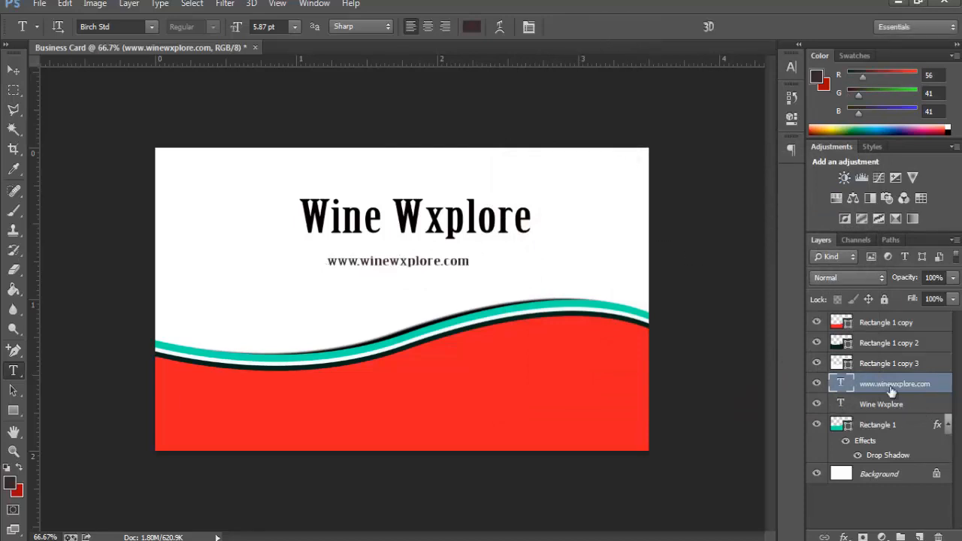
click(884, 321)
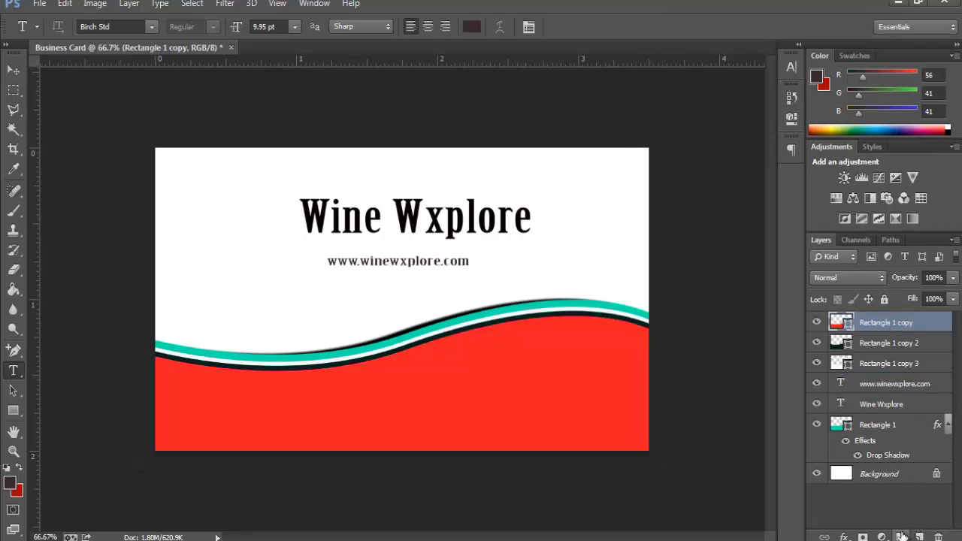
Step: Create Group 1 and move the Rectangle 1 layers and the Wine Wxplore text layers into it
key(ctrl+g)
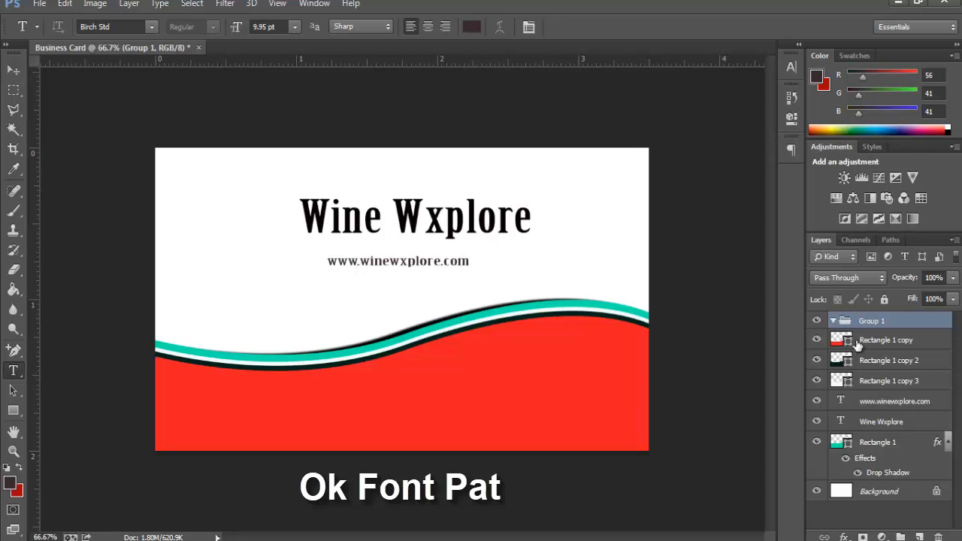
shift+click(861, 342)
shift+click(865, 362)
shift+click(866, 381)
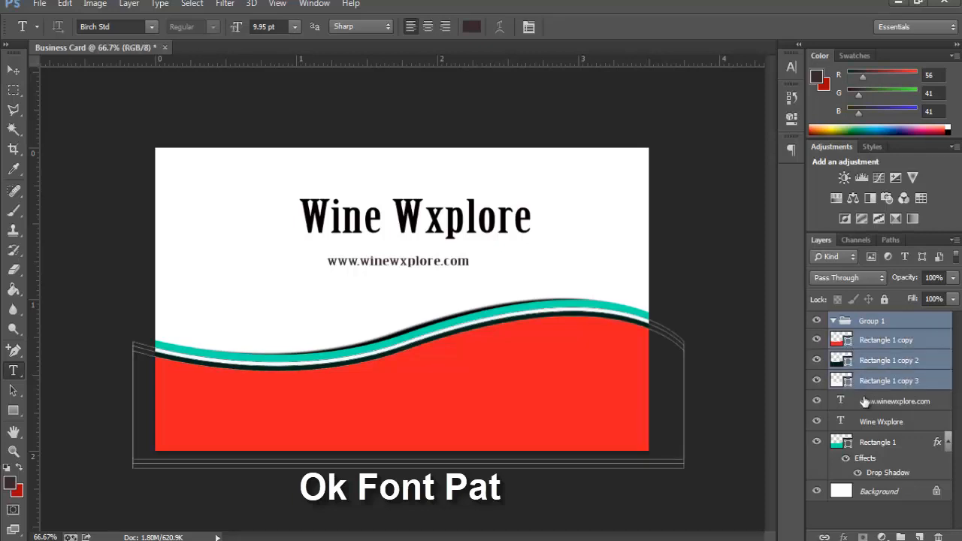
shift+click(869, 402)
shift+click(872, 423)
shift+click(875, 444)
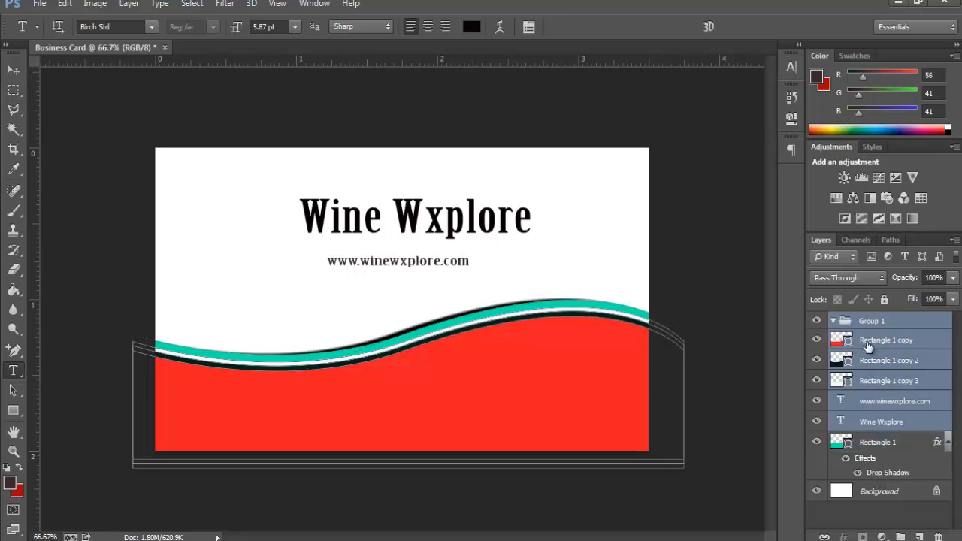
drag(870, 347, 853, 323)
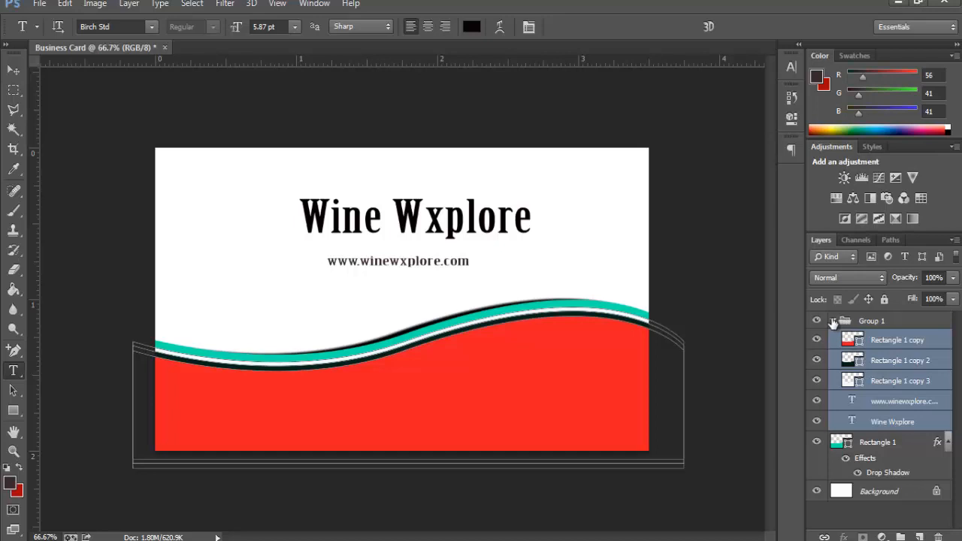
click(833, 321)
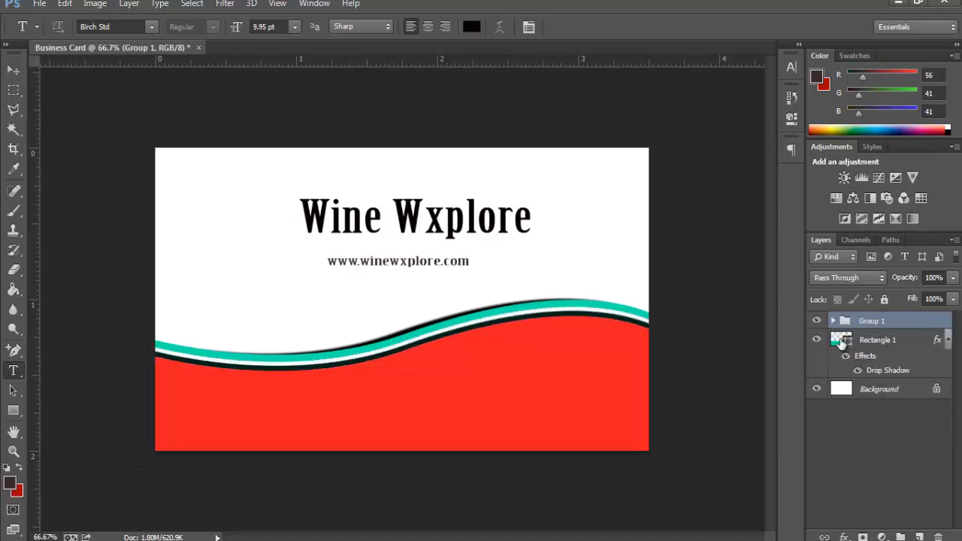
drag(841, 342, 853, 324)
Step: Collapse and hide Group 1, then select the Background layer
click(832, 321)
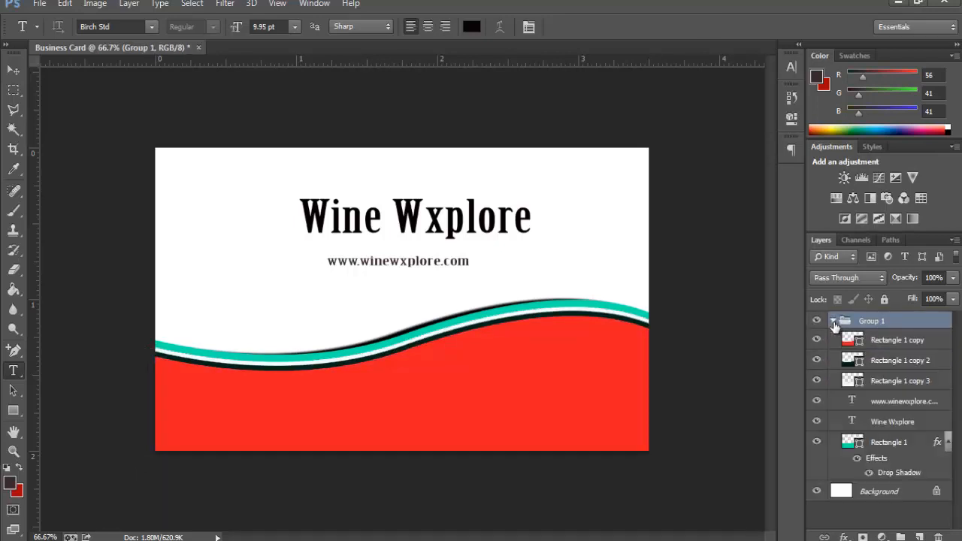
click(832, 321)
click(817, 321)
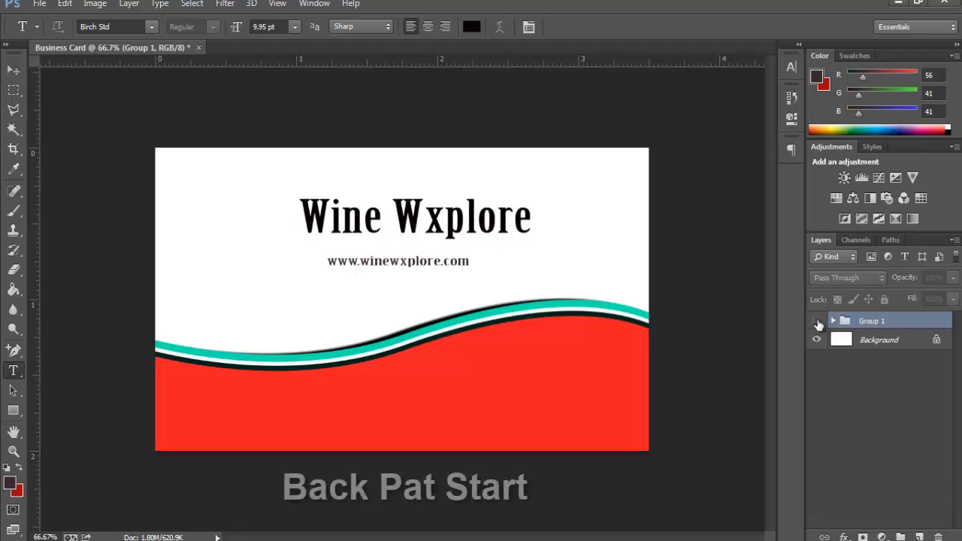
click(869, 344)
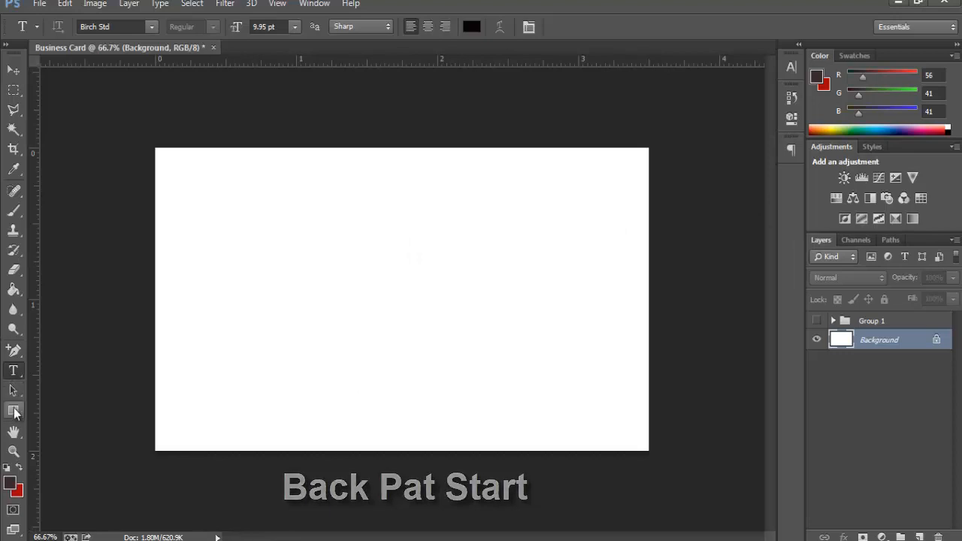
Step: Draw a tall rectangle over the card's left third and fill it bright red
click(12, 411)
mouse_move(135, 120)
mouse_down()
mouse_move(281, 378)
mouse_move(317, 466)
mouse_up()
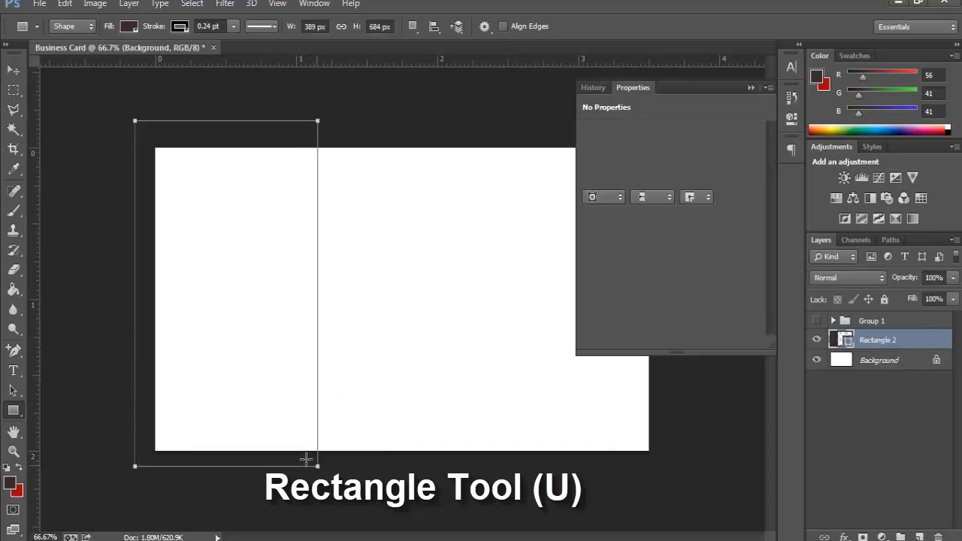
click(590, 181)
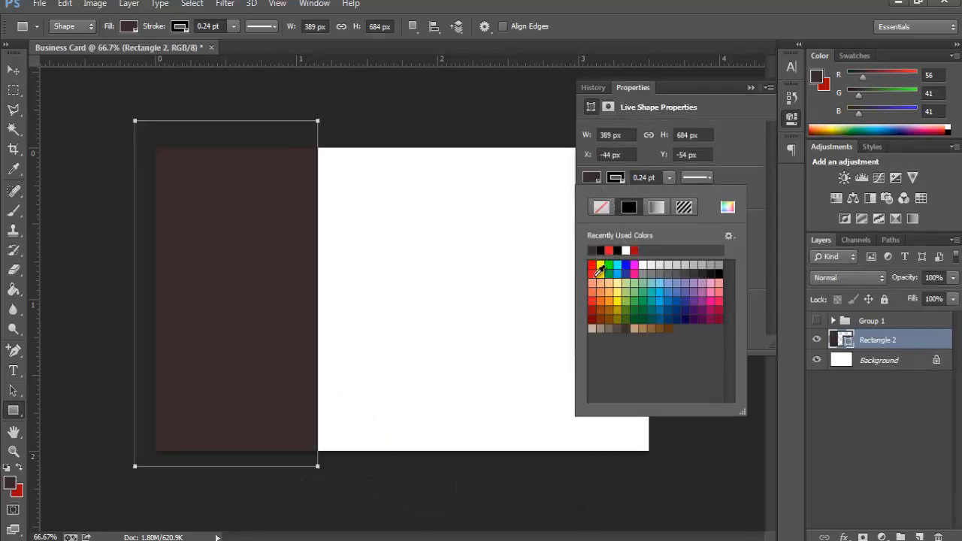
click(606, 250)
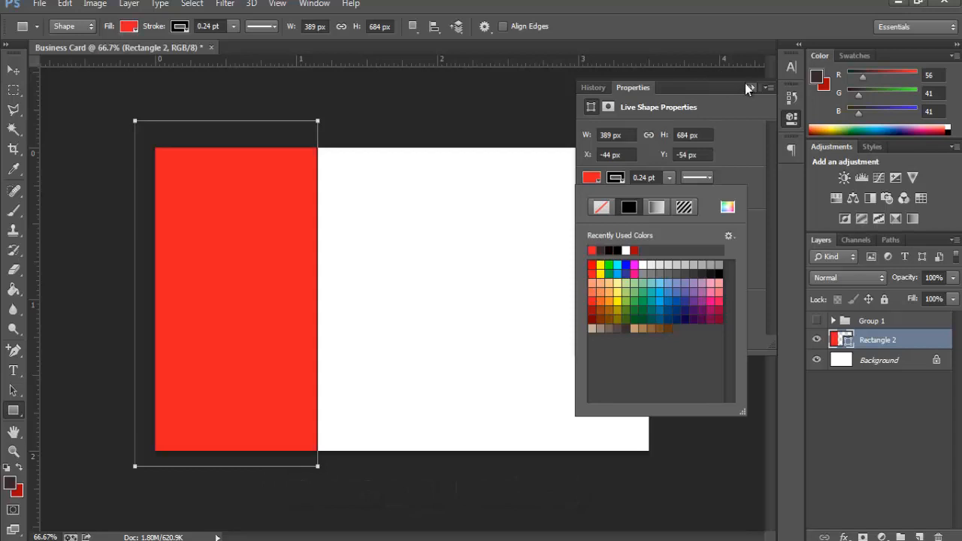
click(747, 86)
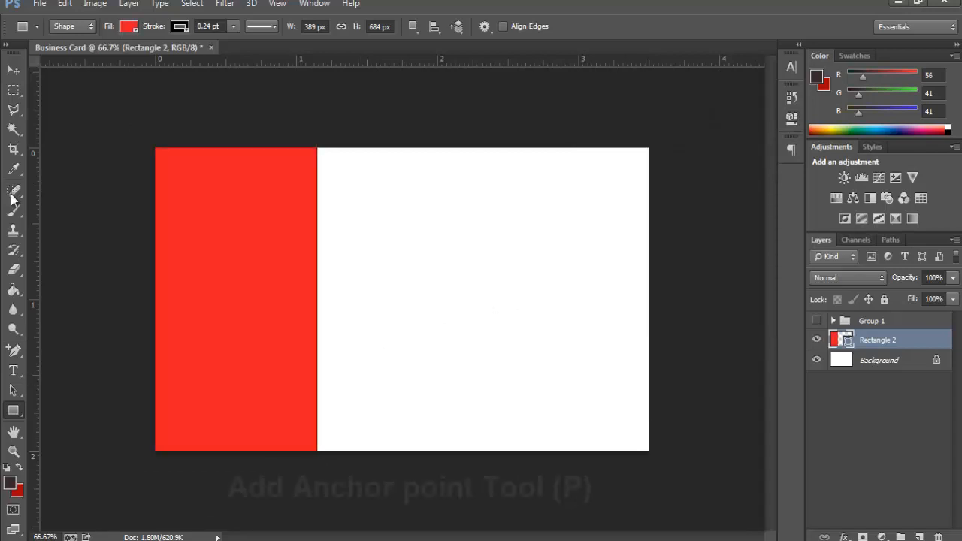
Step: Add an anchor point on the panel's right edge and bend it into an S-shaped wave
click(17, 349)
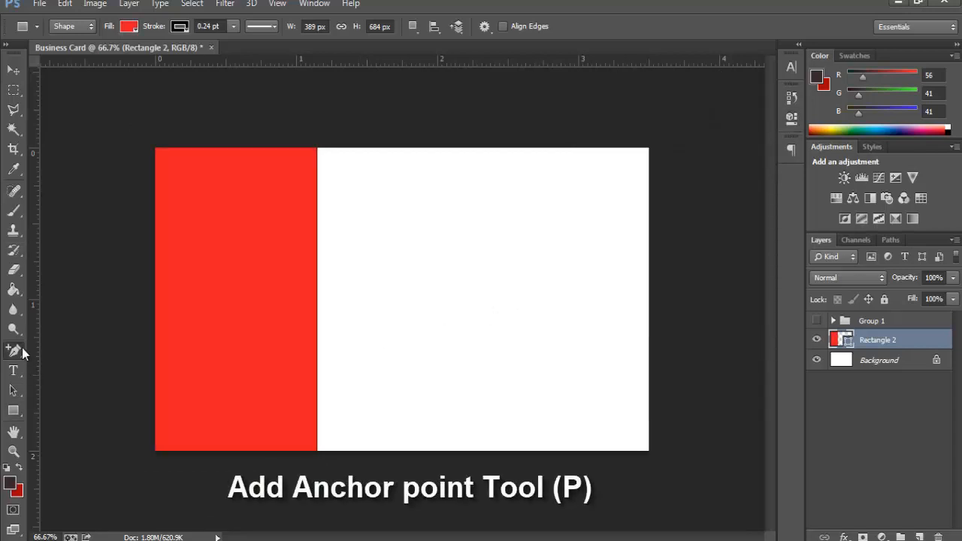
click(317, 276)
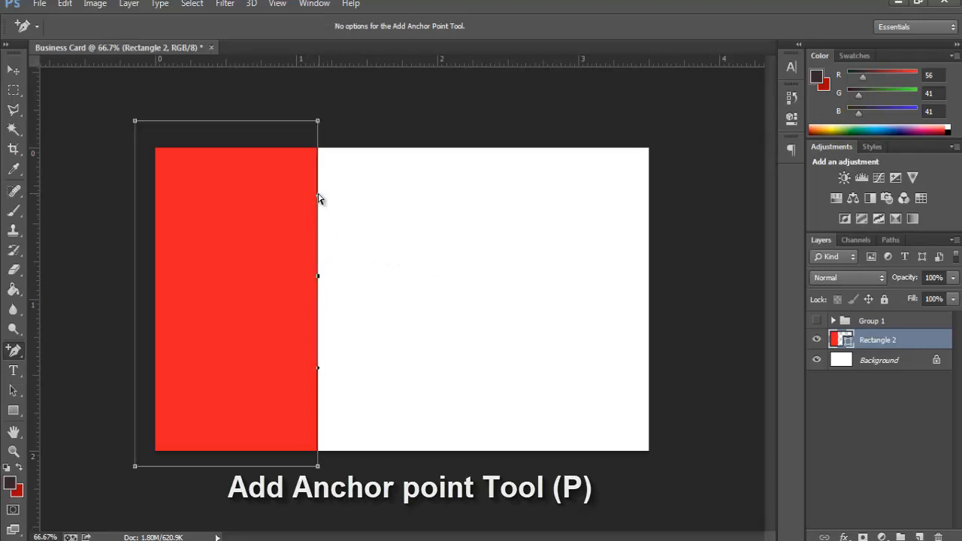
drag(319, 198, 282, 190)
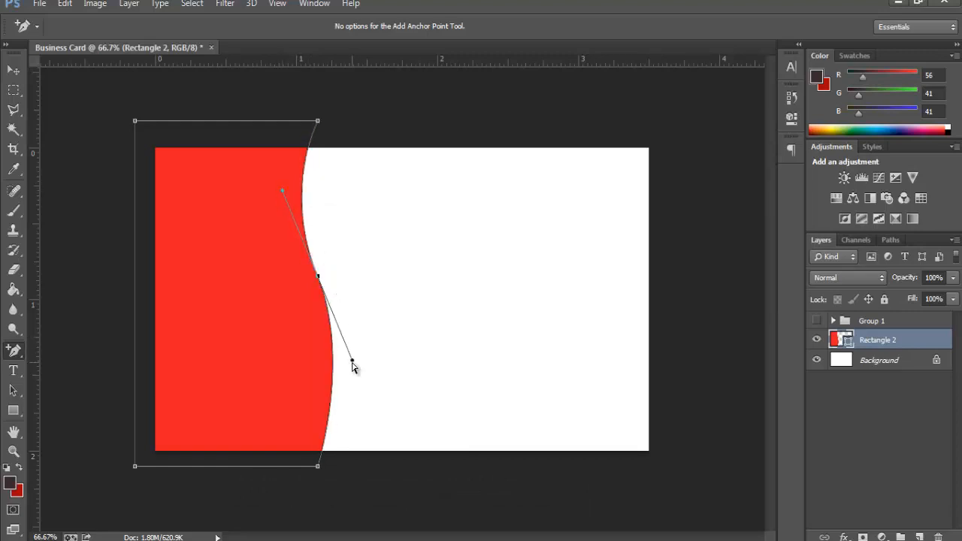
drag(352, 361, 354, 358)
key(Return)
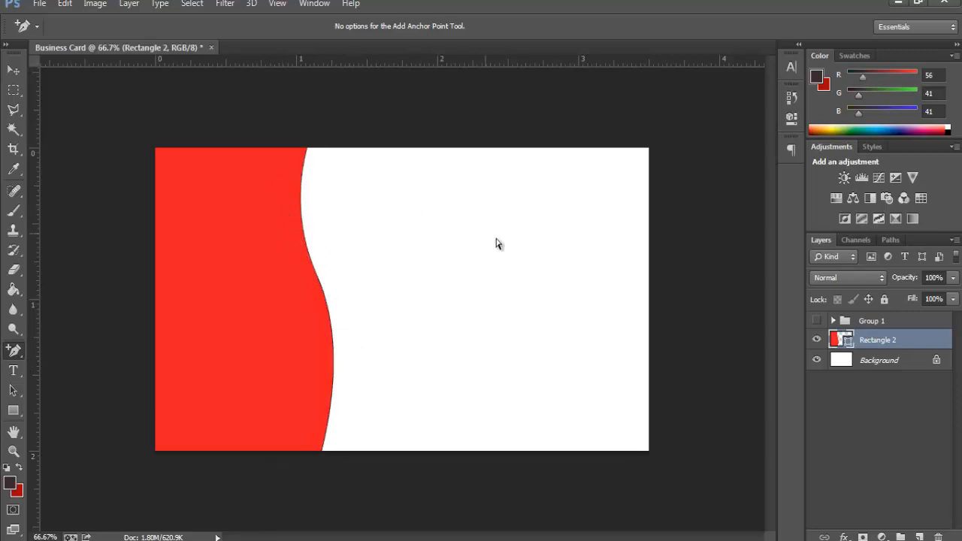
Step: Set the curved panel's stroke to no colour
click(14, 411)
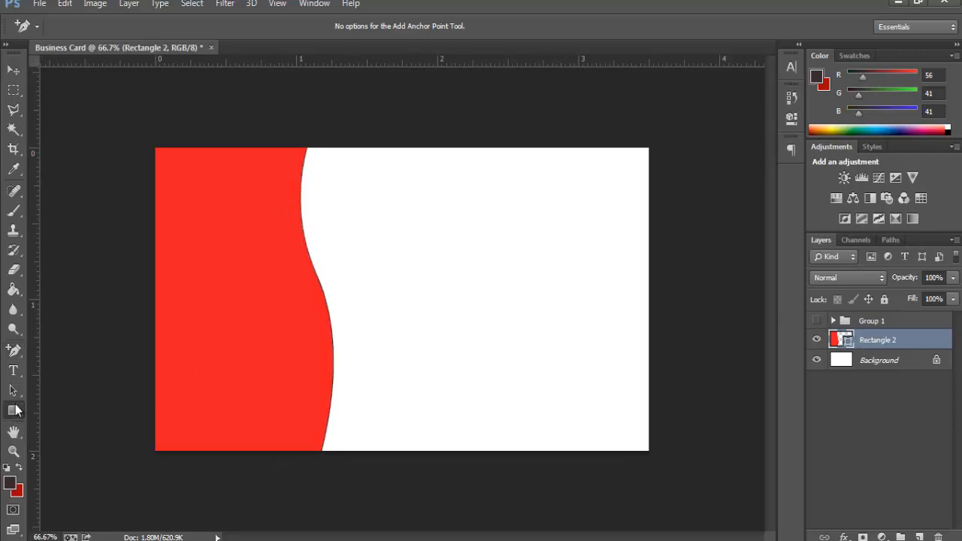
click(179, 26)
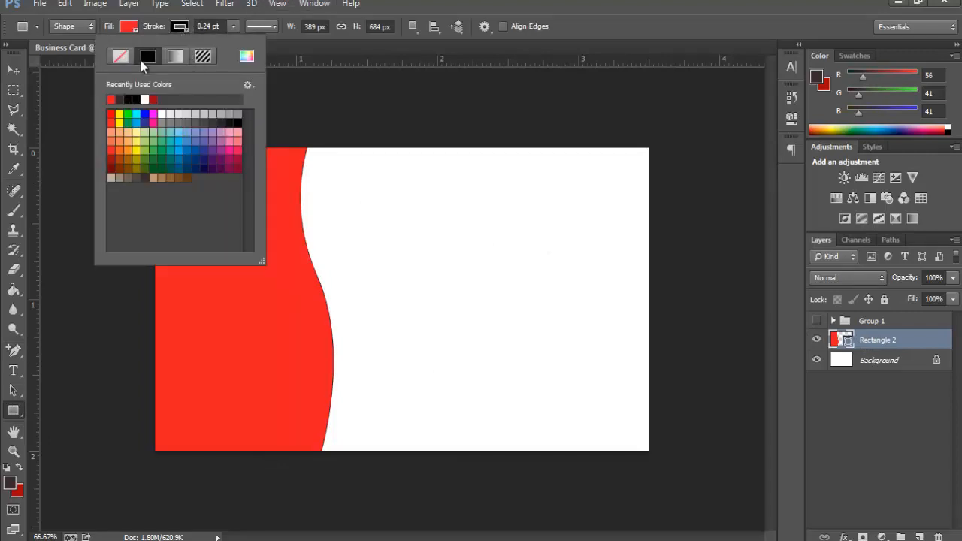
click(120, 56)
click(324, 240)
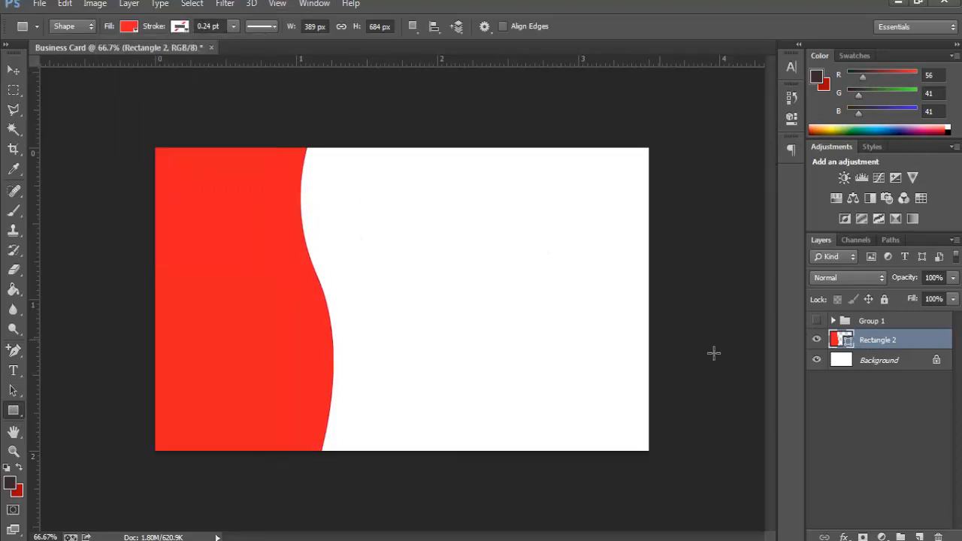
Step: Duplicate Rectangle 2, shift the original slightly right, and recolour it near-black 190203
right_click(878, 342)
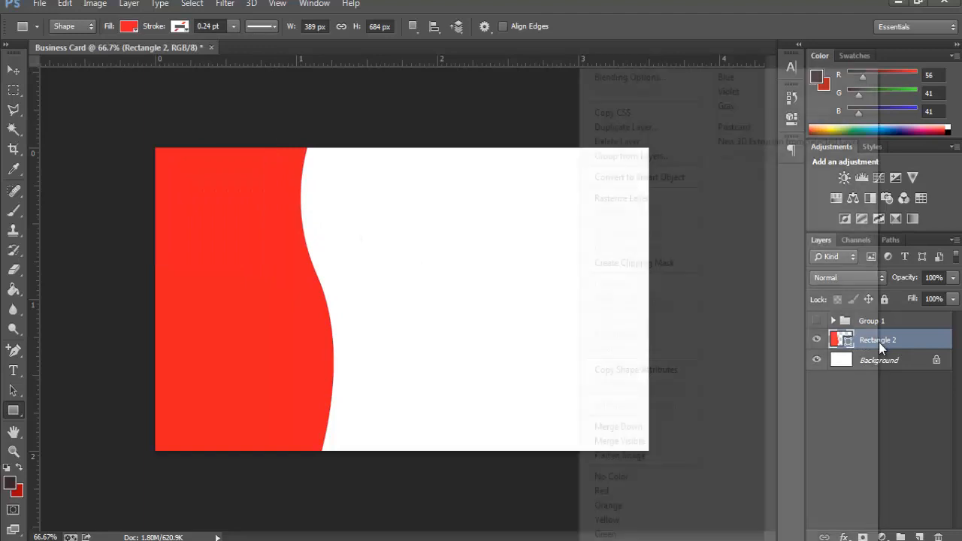
click(648, 130)
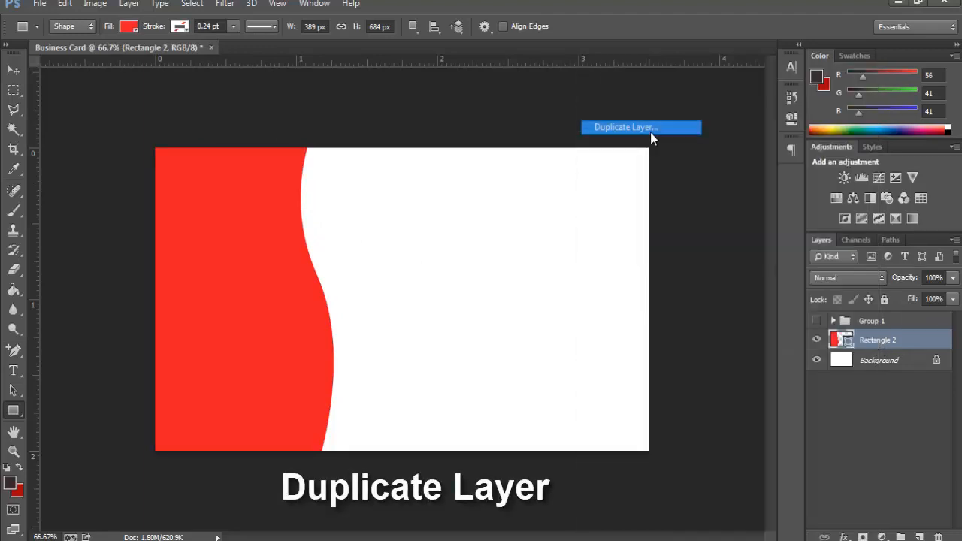
click(601, 164)
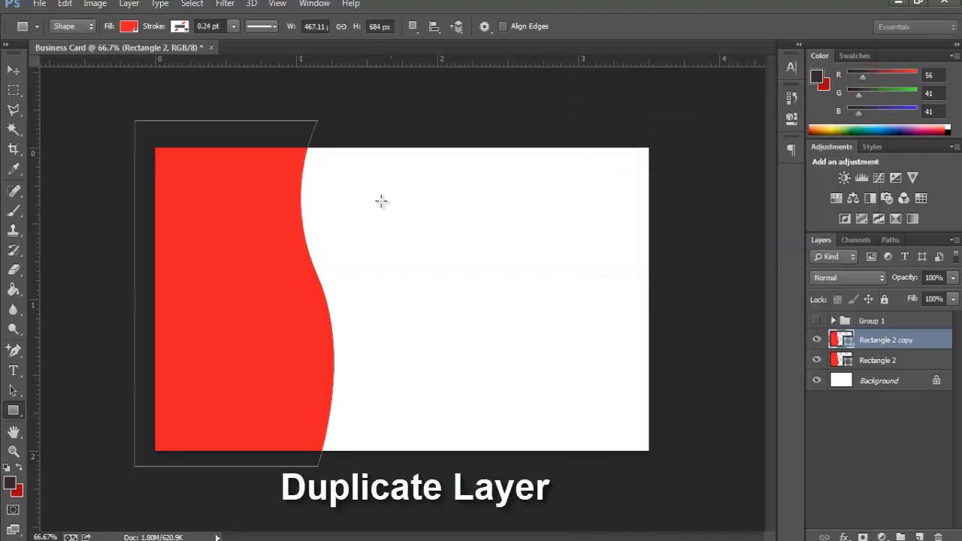
click(850, 361)
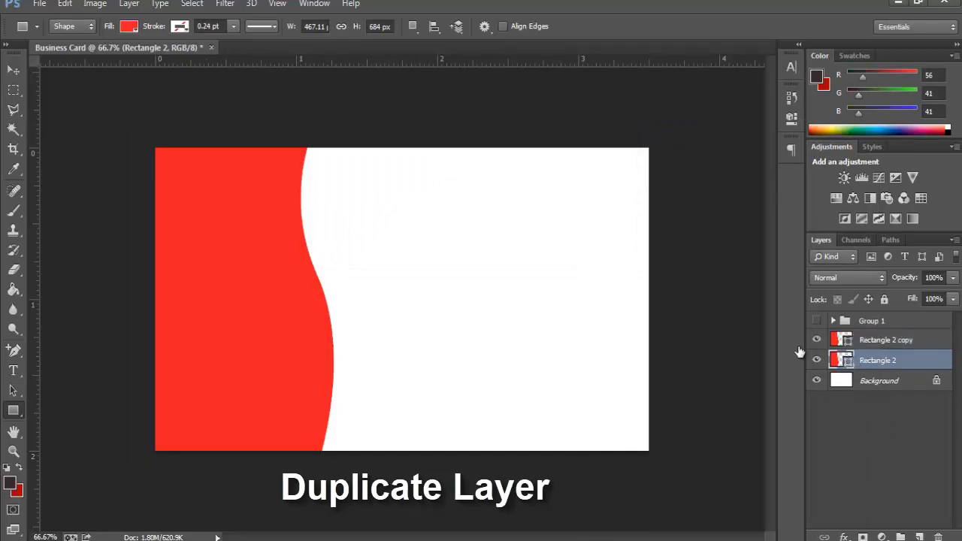
key(v)
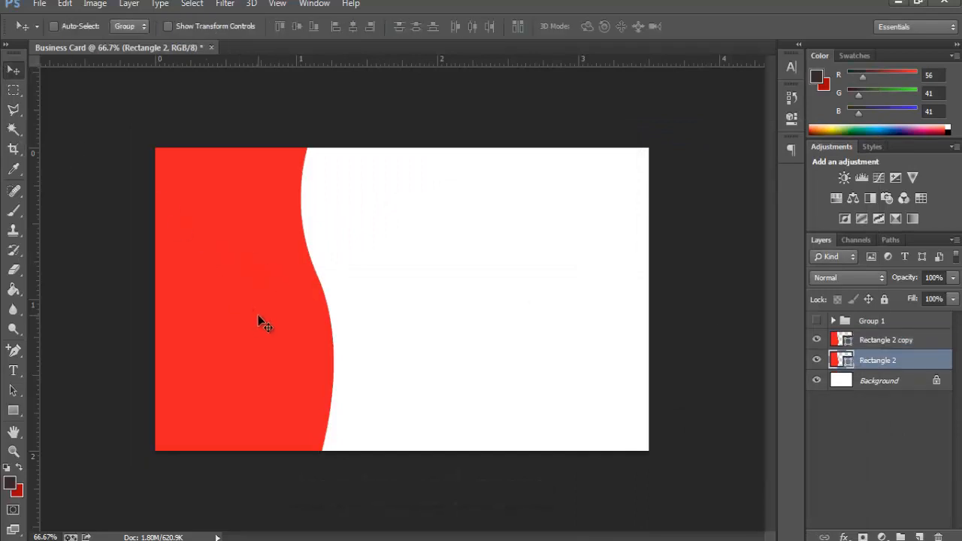
drag(260, 323, 269, 319)
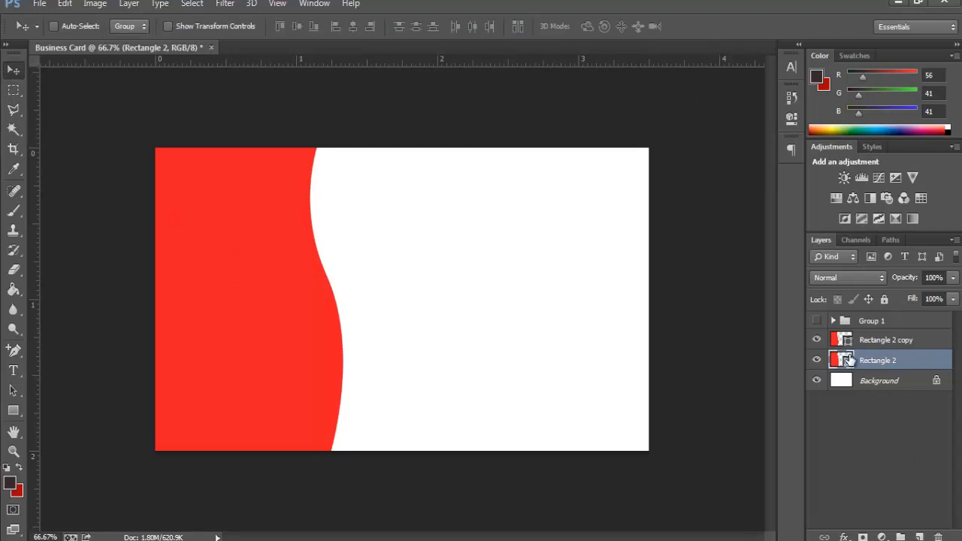
double_click(848, 362)
click(673, 364)
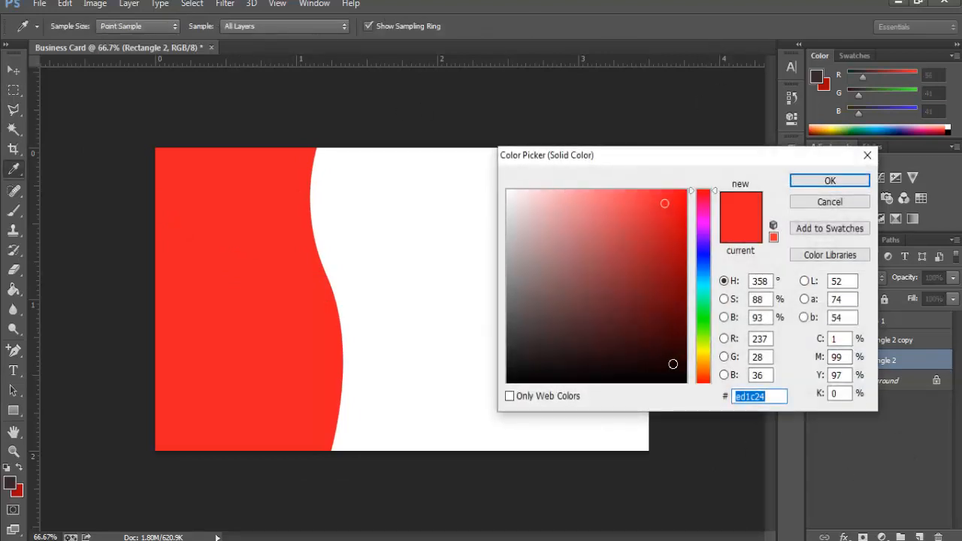
click(867, 181)
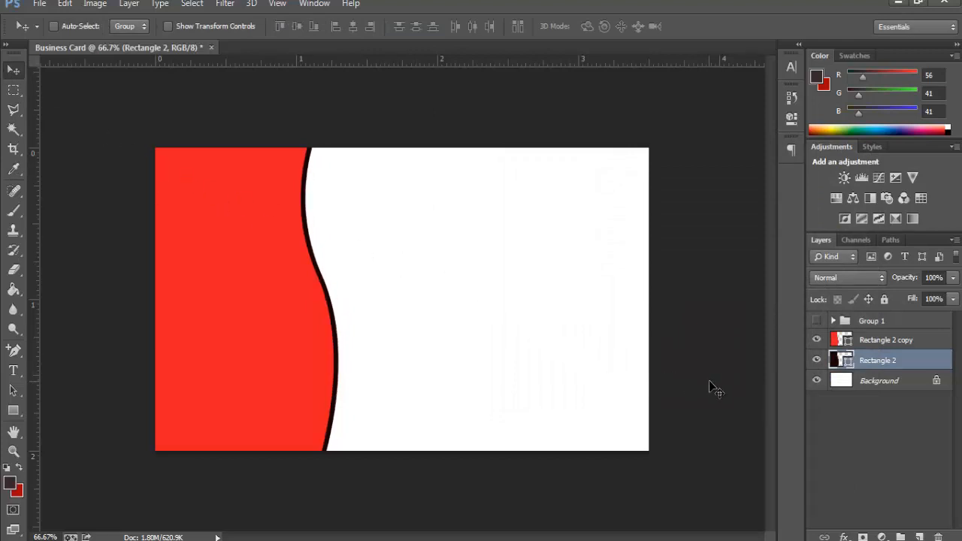
Step: Duplicate the dark panel as Rectangle 2 copy 2 and nudge Rectangle 2 further right
right_click(865, 363)
click(618, 127)
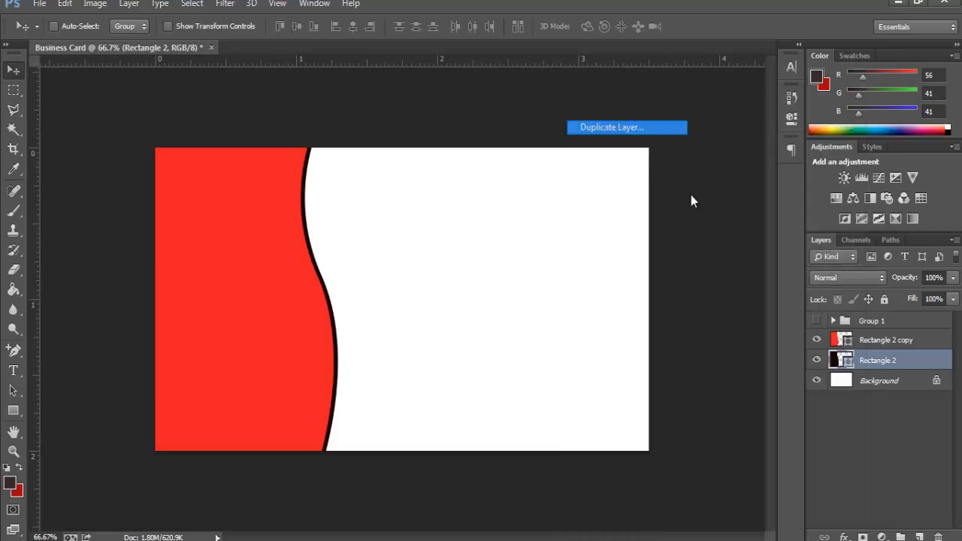
click(618, 166)
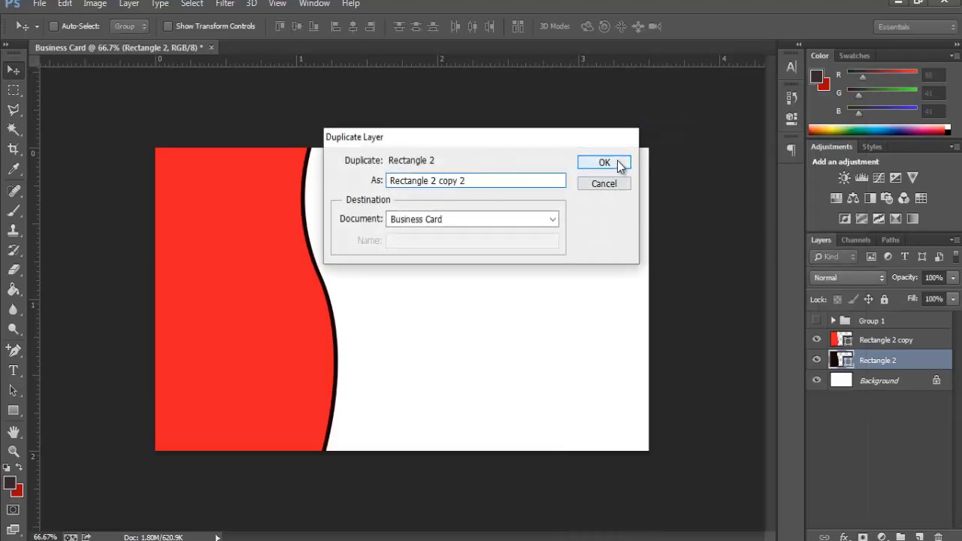
click(853, 385)
key(Right)
key(Right)
key(Right)
key(Right)
key(Right)
key(Right)
key(Right)
key(Right)
key(Right)
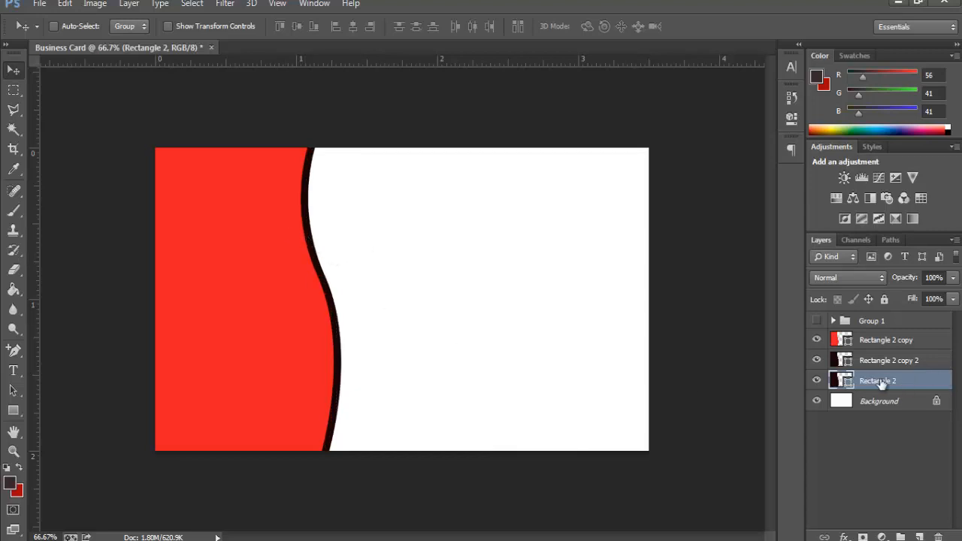
Step: Recolour Rectangle 2 pale grey, duplicate it as Rectangle 2 copy 3, and nudge it right
double_click(840, 382)
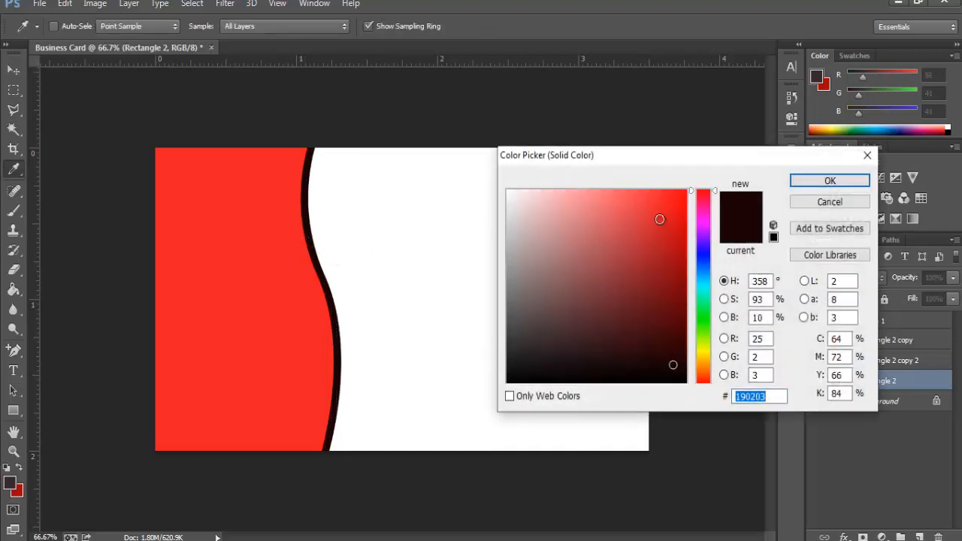
click(554, 225)
mouse_move(521, 210)
mouse_down()
mouse_move(516, 200)
mouse_move(538, 213)
mouse_move(530, 255)
mouse_move(511, 196)
mouse_move(526, 192)
mouse_move(516, 203)
mouse_up()
click(816, 180)
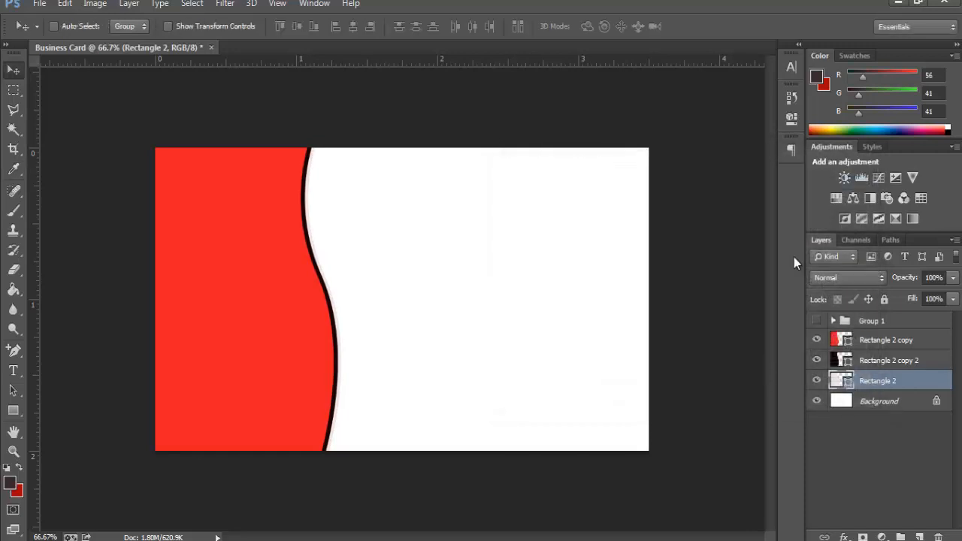
right_click(864, 383)
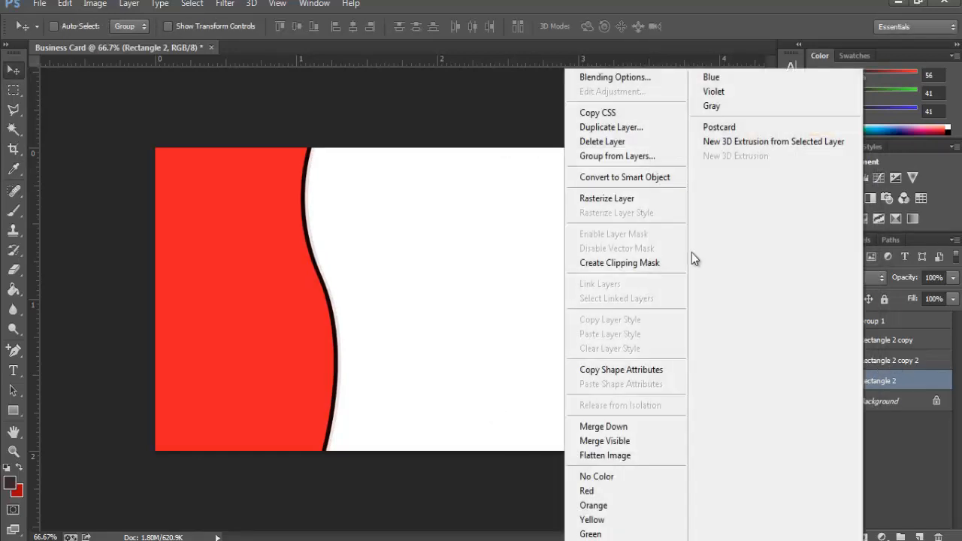
click(601, 128)
click(605, 161)
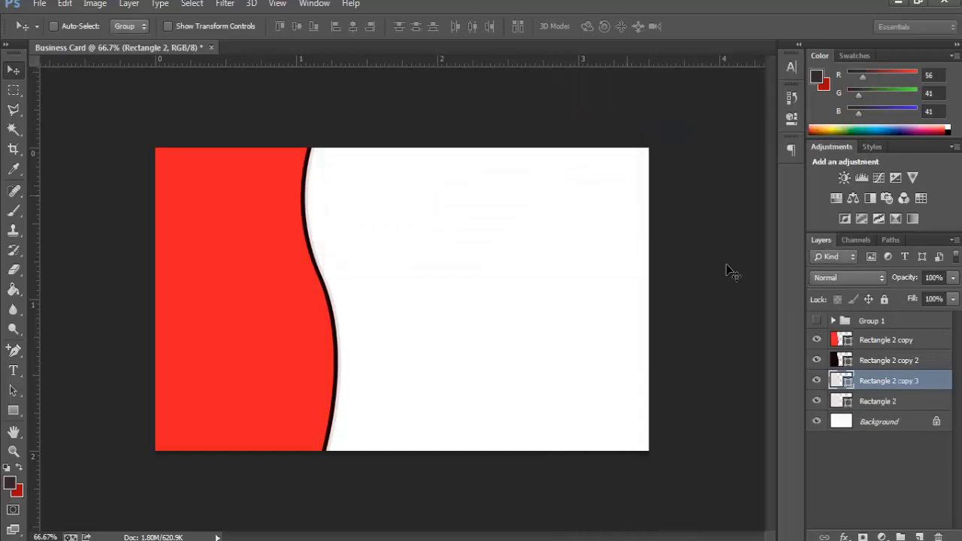
click(869, 405)
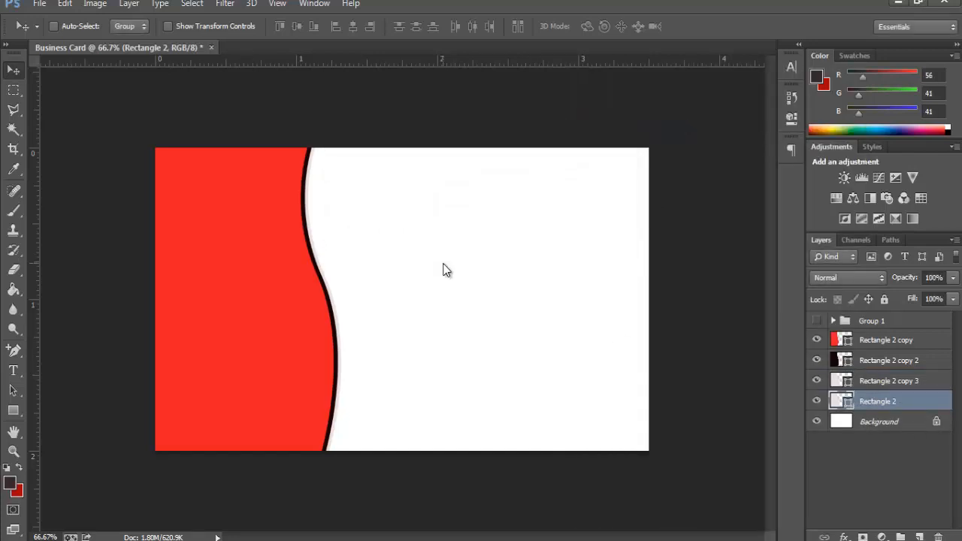
key(shift+Right)
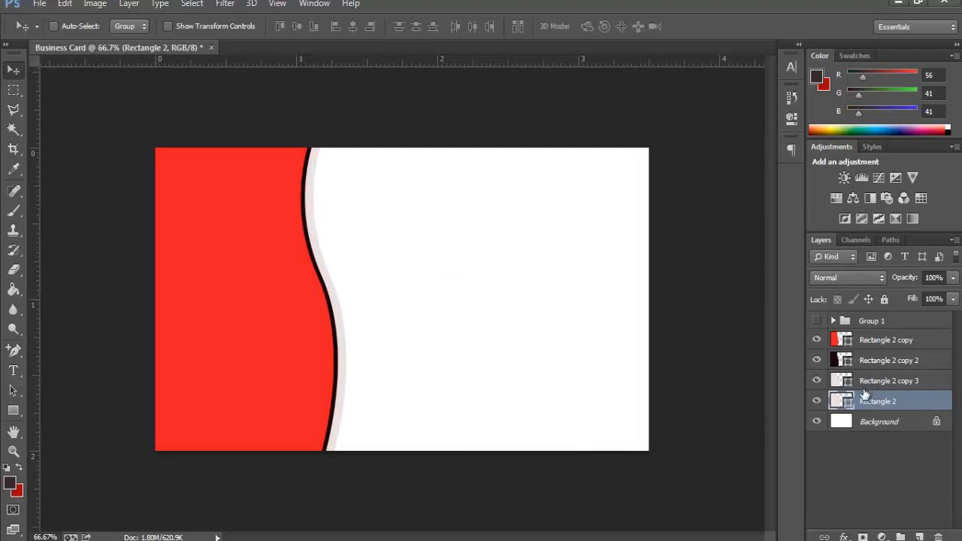
Step: Change the thin stripe's colour to a saturated teal #06d1b2
double_click(844, 402)
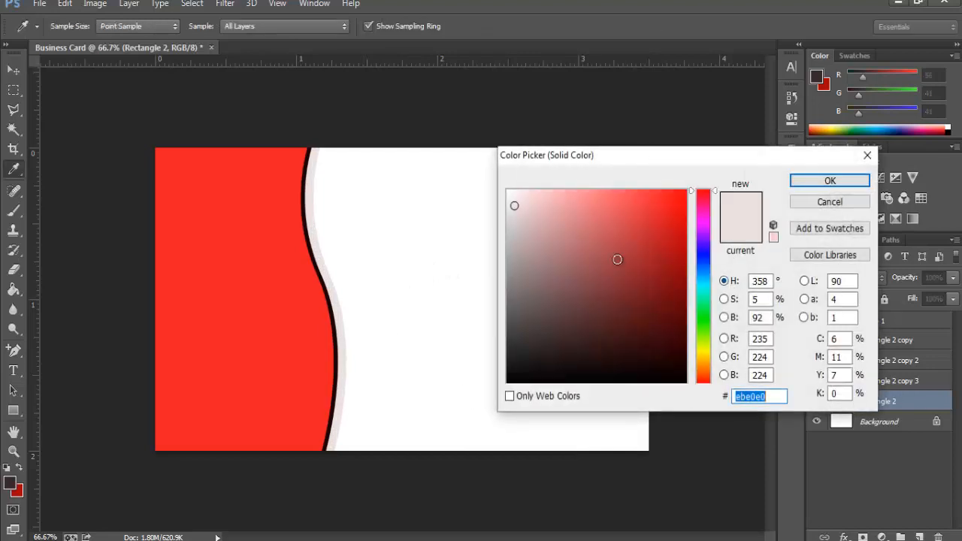
drag(705, 310, 705, 291)
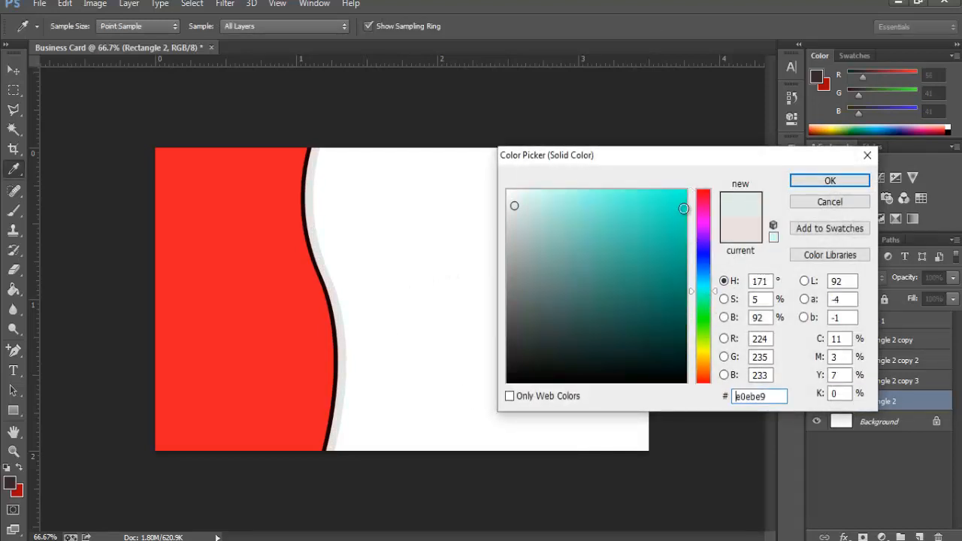
mouse_move(682, 205)
mouse_down()
mouse_move(675, 201)
mouse_move(682, 224)
mouse_up()
click(848, 181)
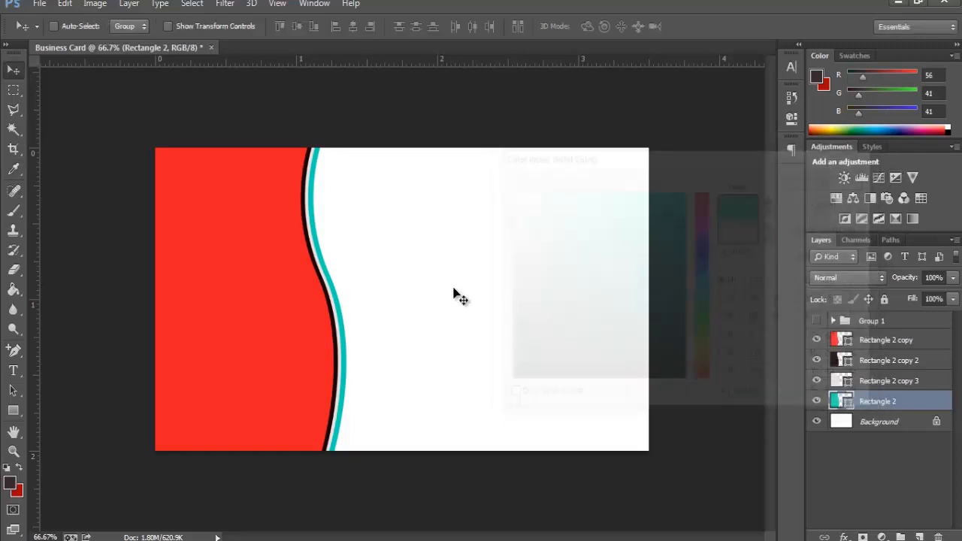
click(875, 381)
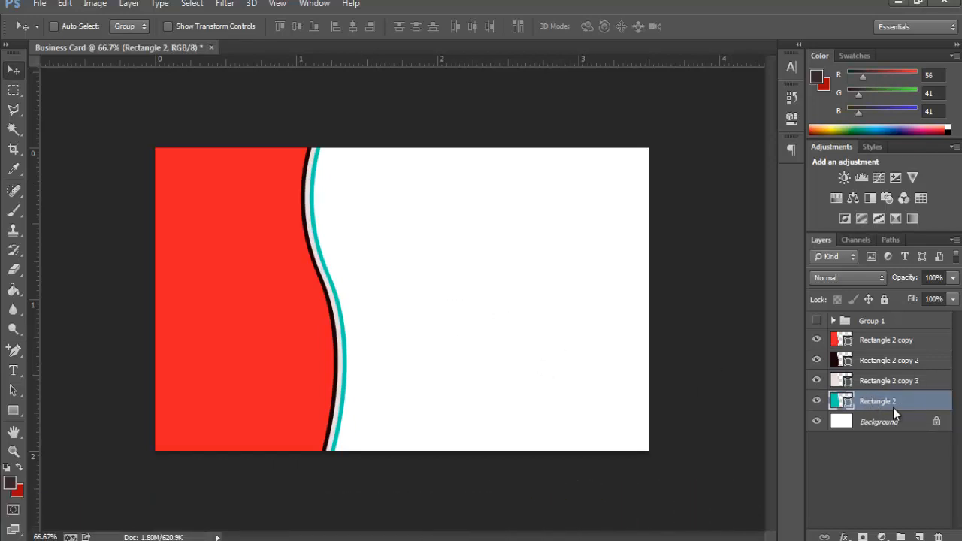
Step: Add a Multiply drop shadow to Rectangle 2: opacity 100%, distance 21 px, spread 16%
right_click(893, 407)
click(632, 77)
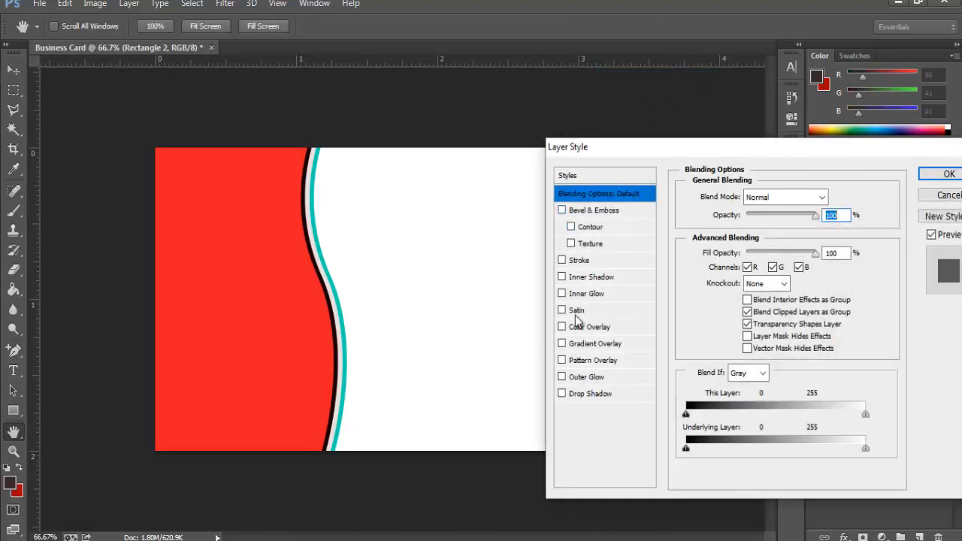
click(588, 395)
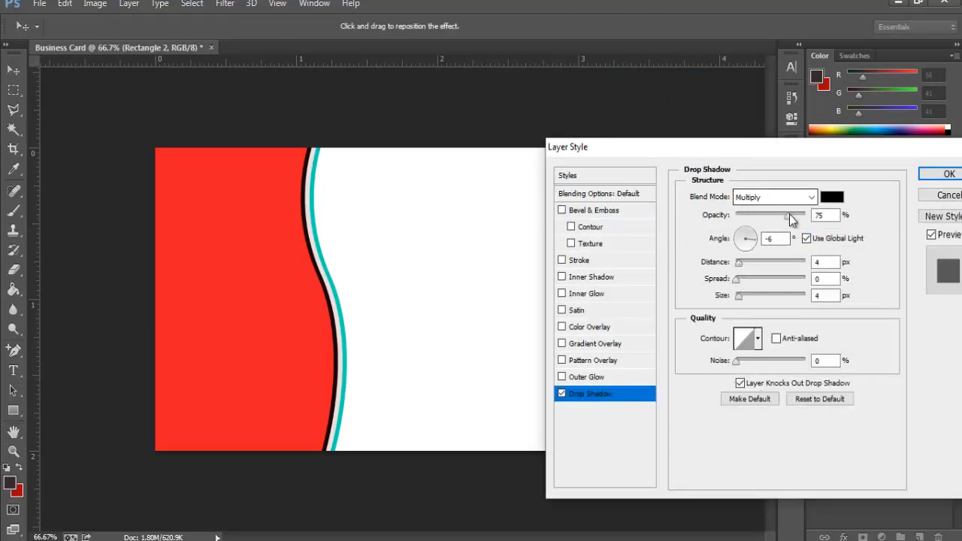
drag(788, 216, 808, 216)
mouse_move(741, 261)
mouse_down()
mouse_move(748, 281)
mouse_move(751, 254)
mouse_move(744, 257)
mouse_up()
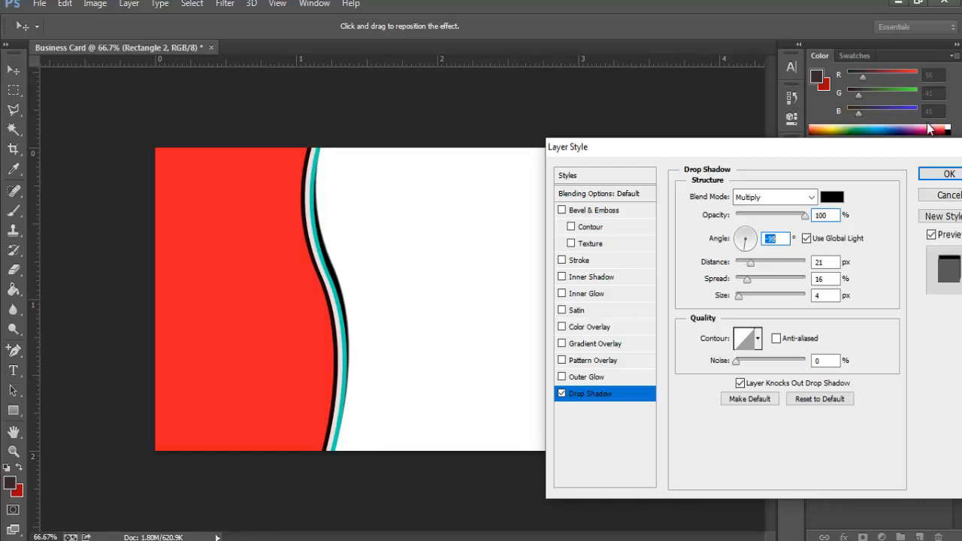
click(947, 174)
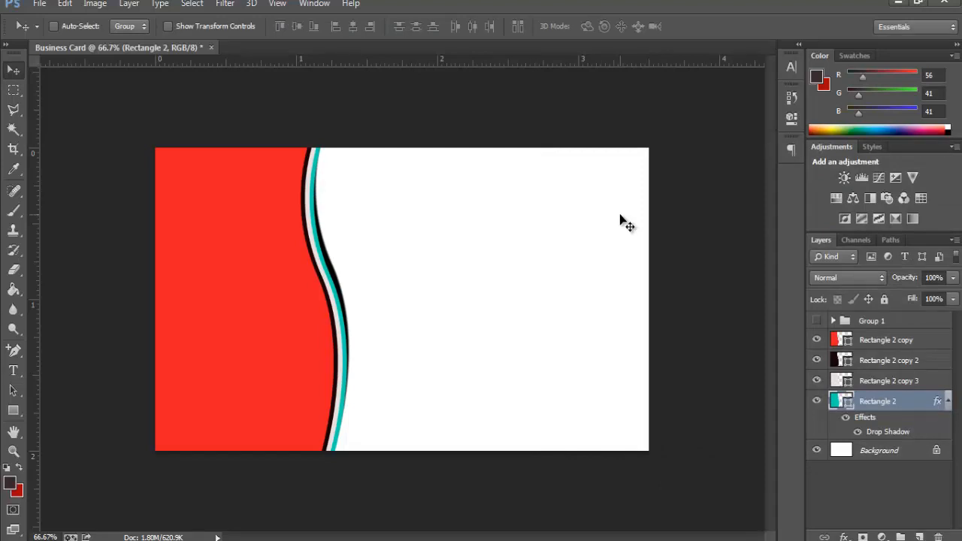
Step: Select all four Rectangle 2 wave layers and nudge them left
click(902, 345)
shift+click(901, 362)
shift+click(893, 381)
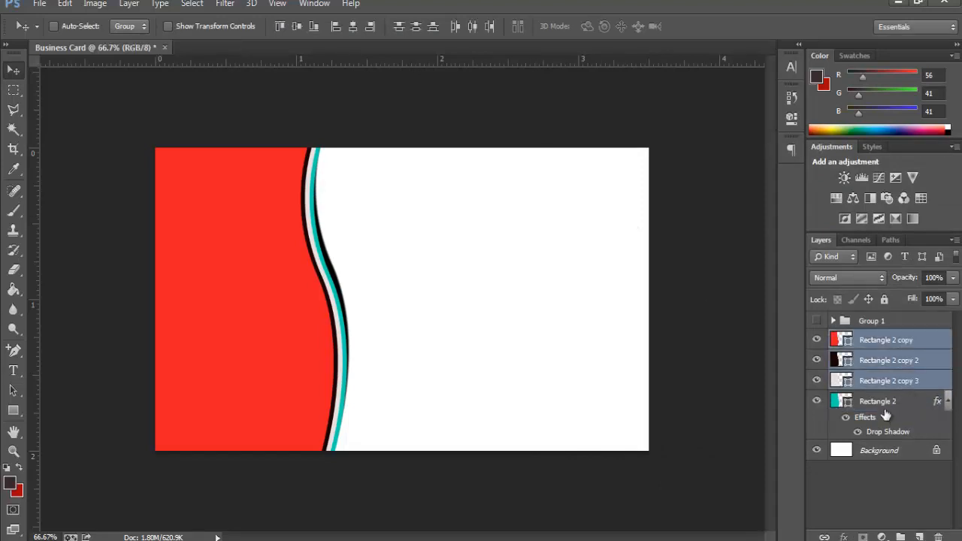
shift+click(885, 403)
key(Left)
key(Left)
key(Left)
key(Left)
key(Left)
key(Left)
key(Left)
key(Left)
key(Left)
key(Left)
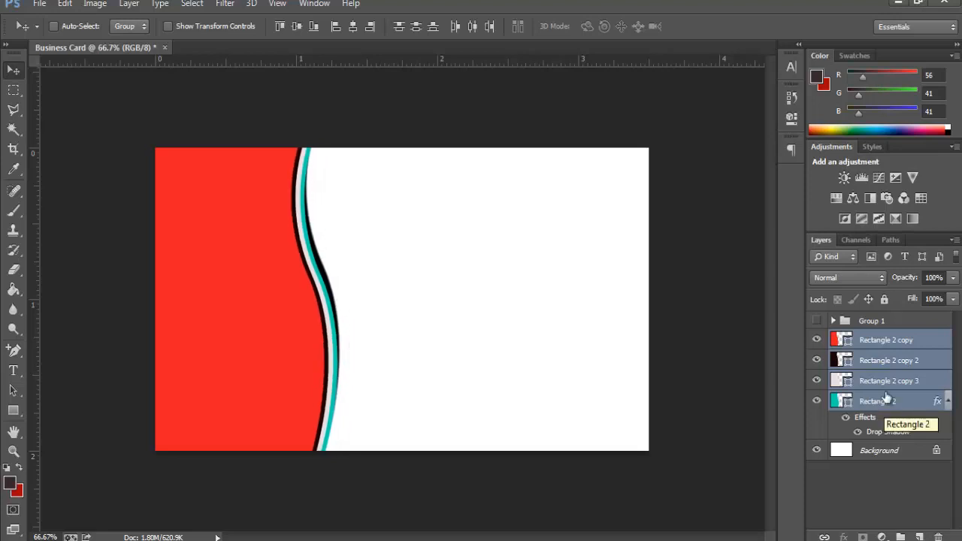
Step: Reselect the four wave layers and nudge them two steps right
click(895, 345)
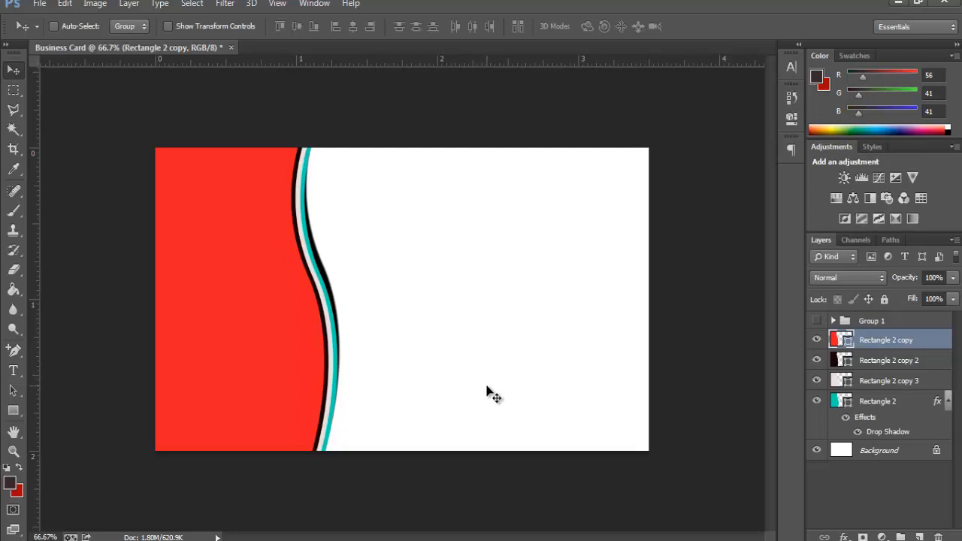
shift+click(863, 363)
shift+click(874, 381)
shift+click(878, 402)
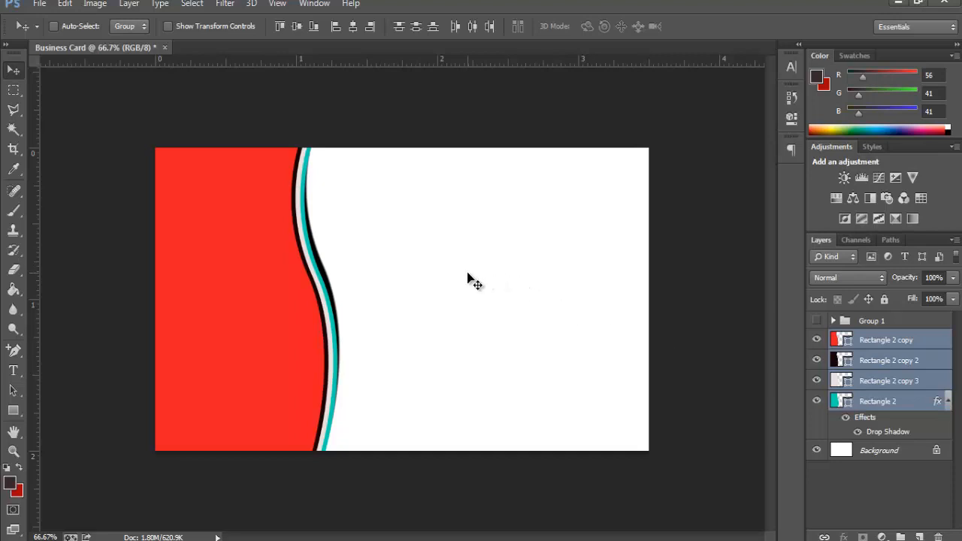
key(Right)
key(Right)
key(Right)
key(Right)
key(Right)
key(Right)
key(Right)
key(Right)
key(Right)
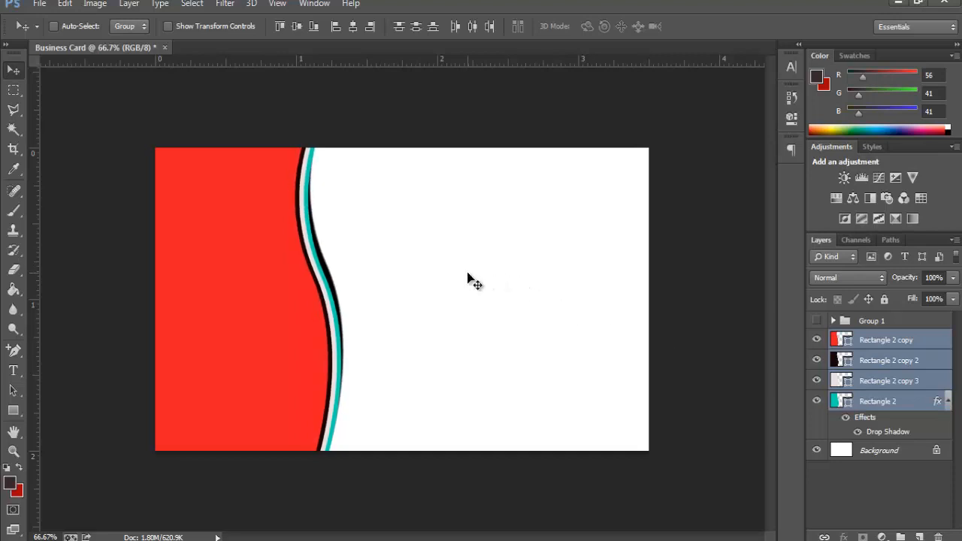
key(Right)
key(Right)
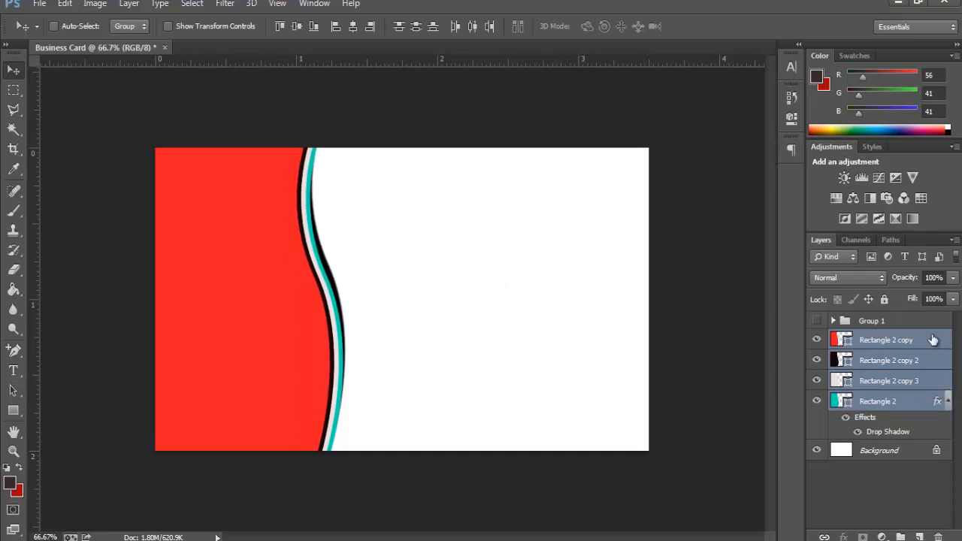
click(910, 347)
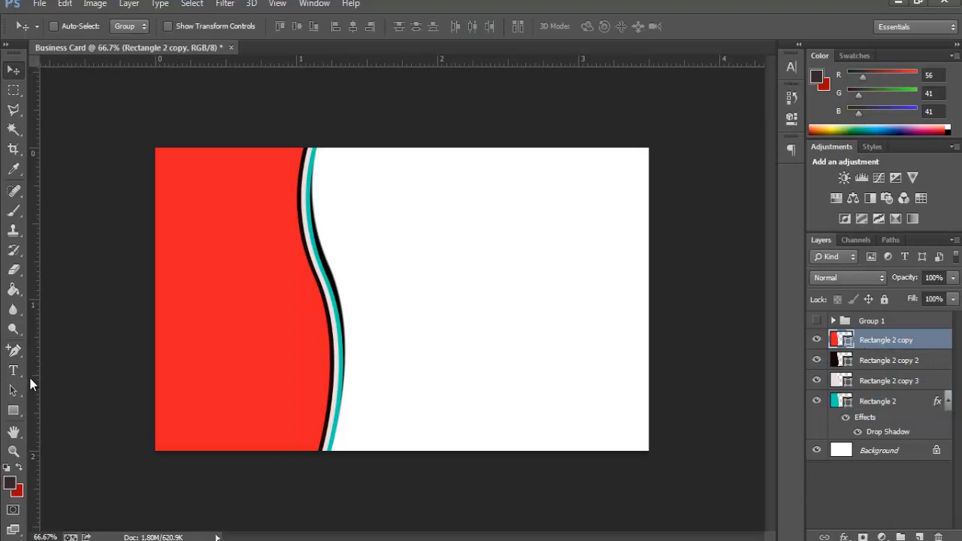
Step: Type the cardholder's name near the top of the white area and set it in Arial
key(t)
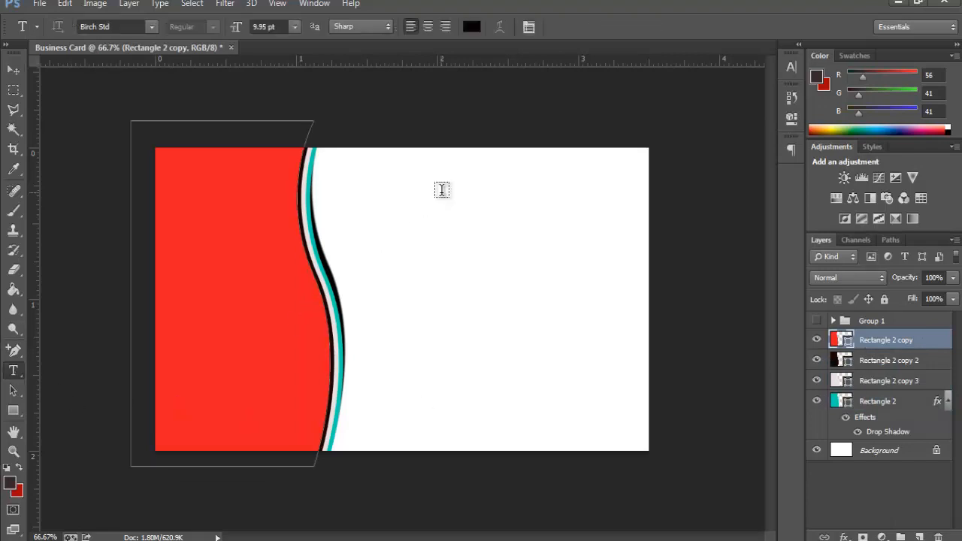
click(448, 194)
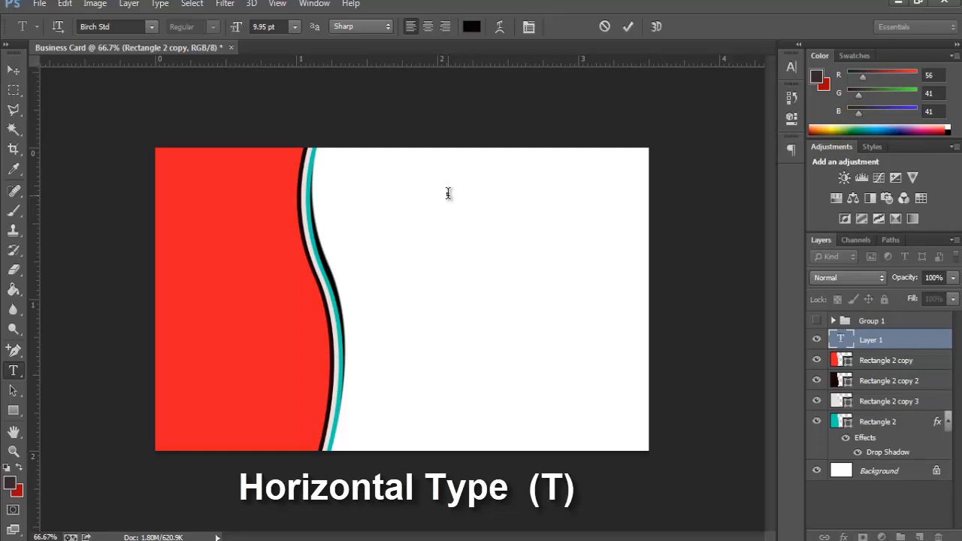
text(10)
text(HN)
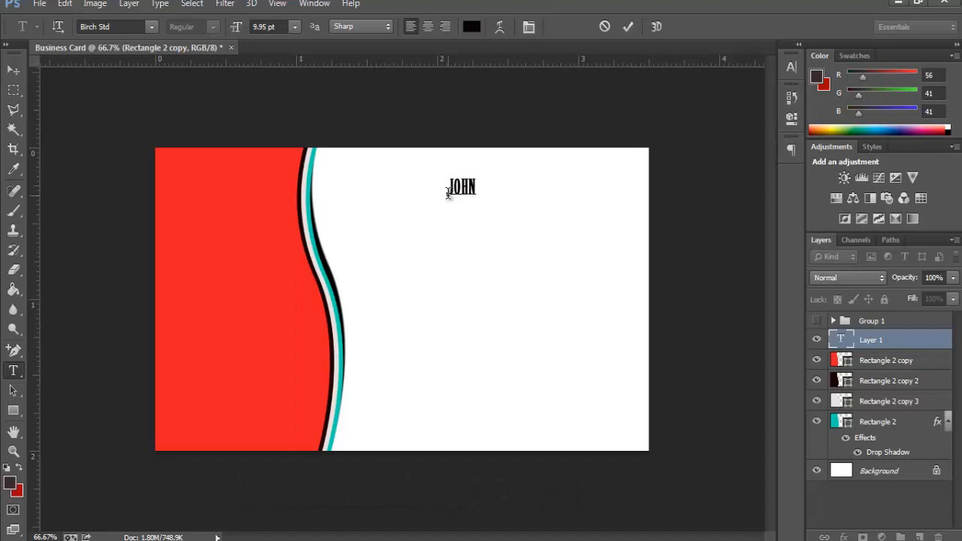
text( SMITH)
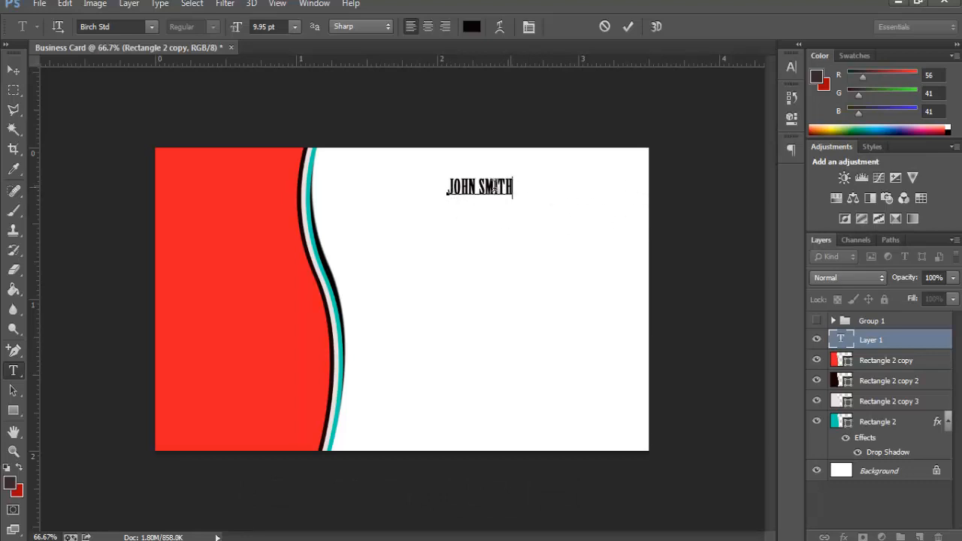
key(ctrl+a)
click(153, 27)
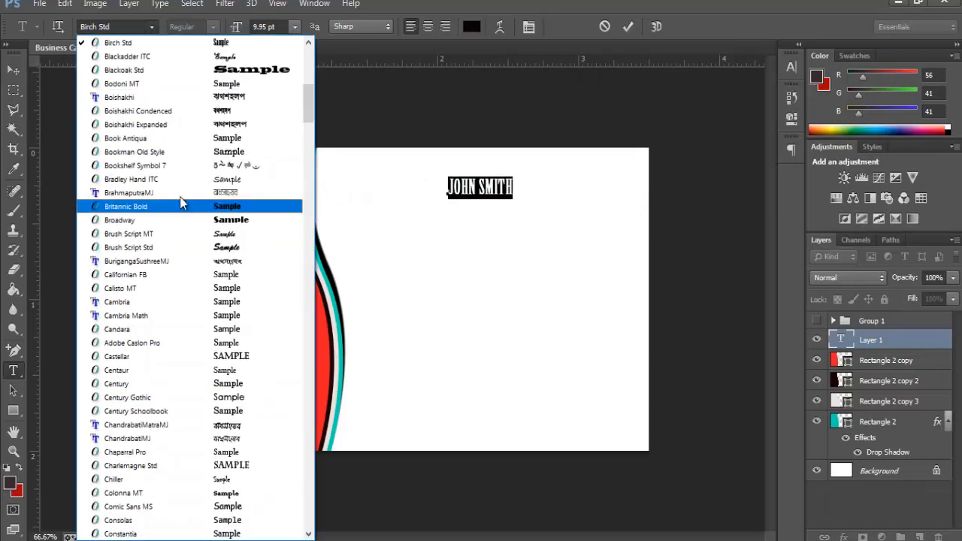
scroll(214, 240, up, 10)
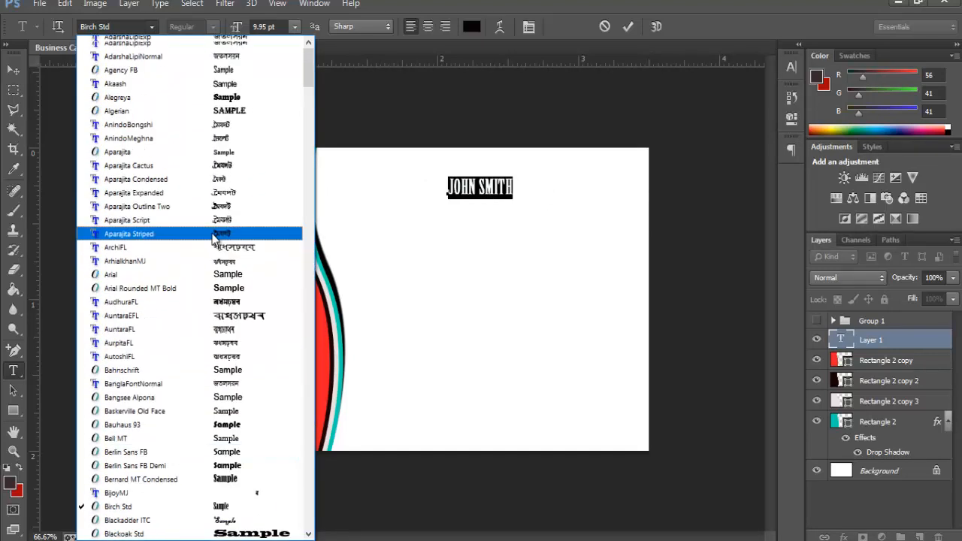
click(135, 273)
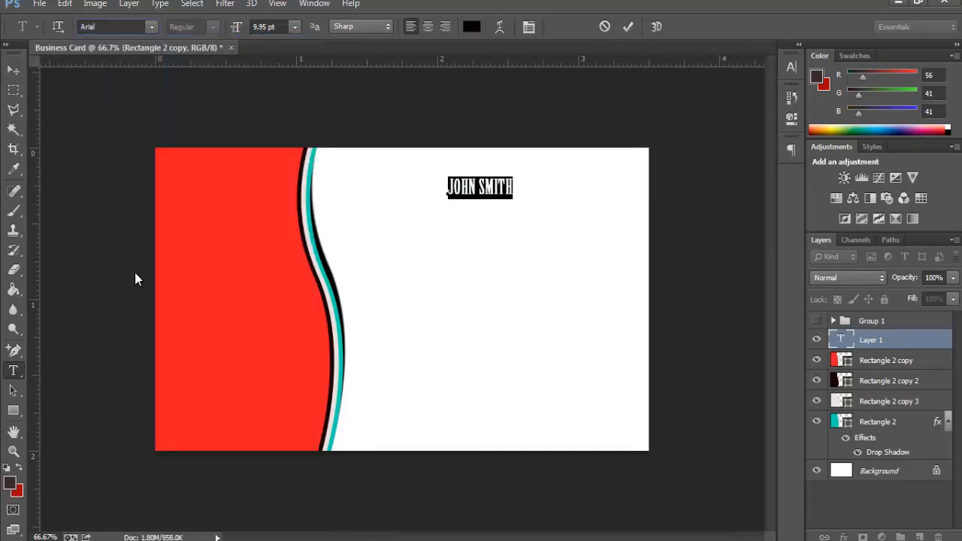
Step: Make the name Bold with Faux Bold, then move it slightly left and down
click(554, 189)
drag(546, 190, 524, 191)
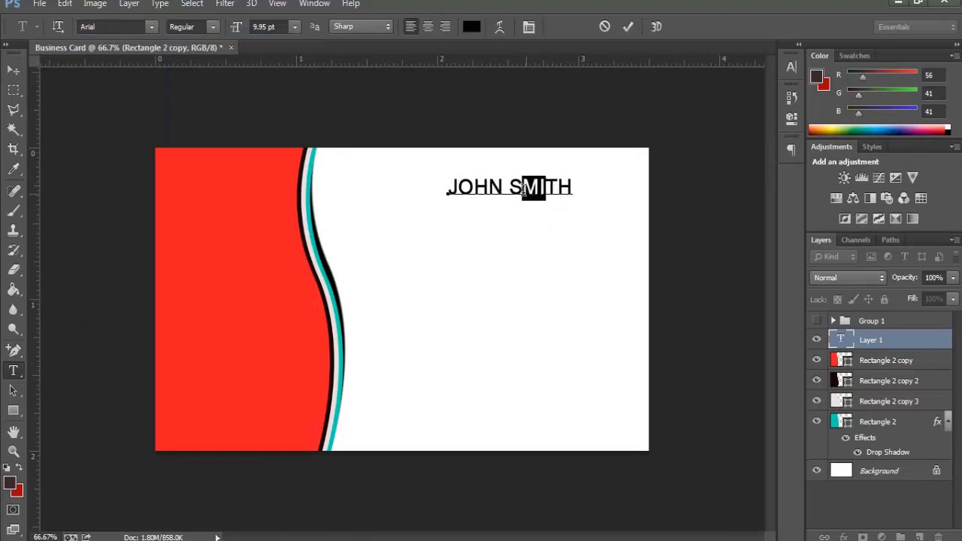
click(567, 187)
key(ctrl+a)
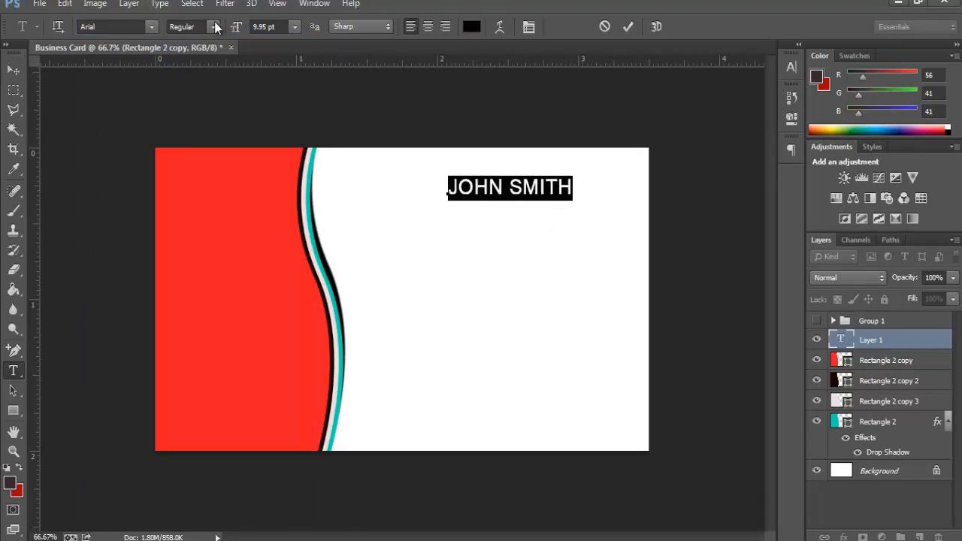
click(215, 28)
click(192, 91)
click(530, 28)
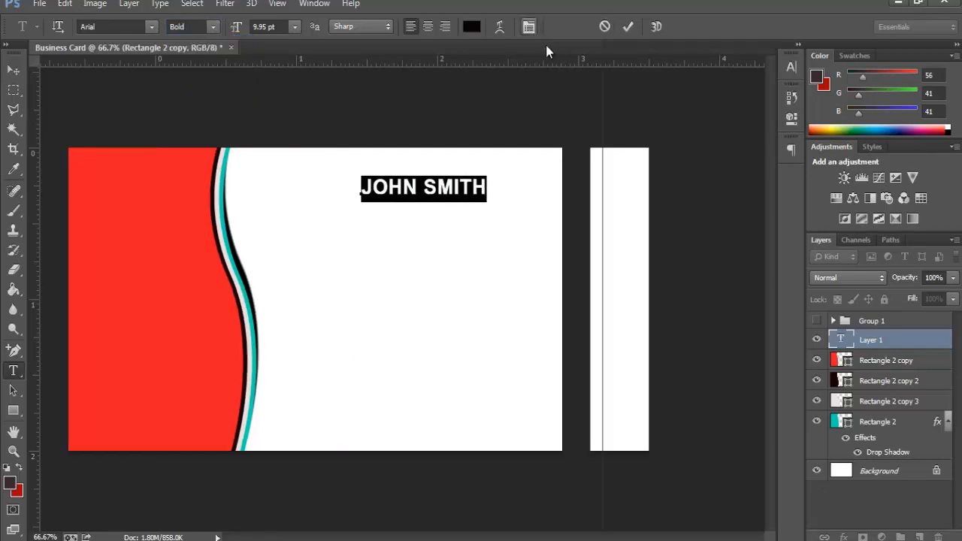
click(621, 175)
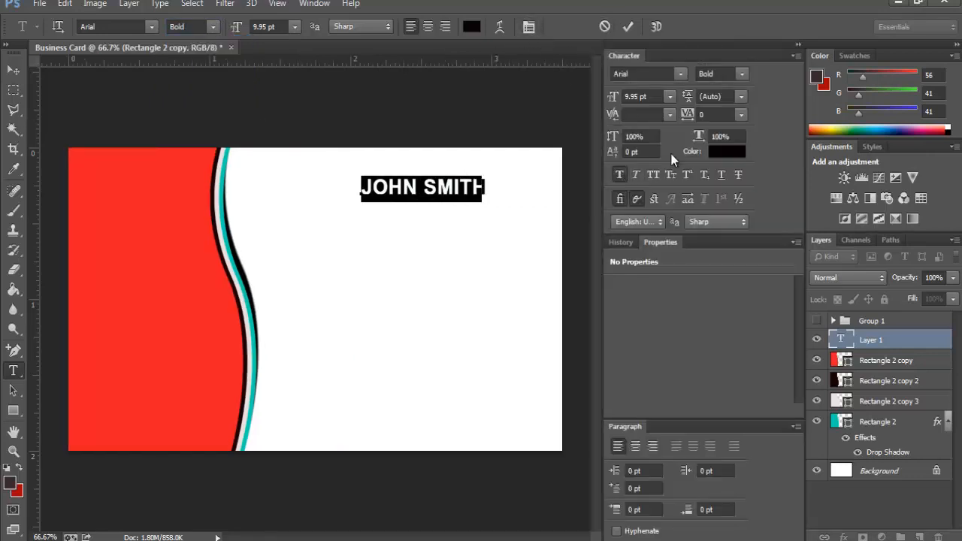
click(799, 45)
click(491, 193)
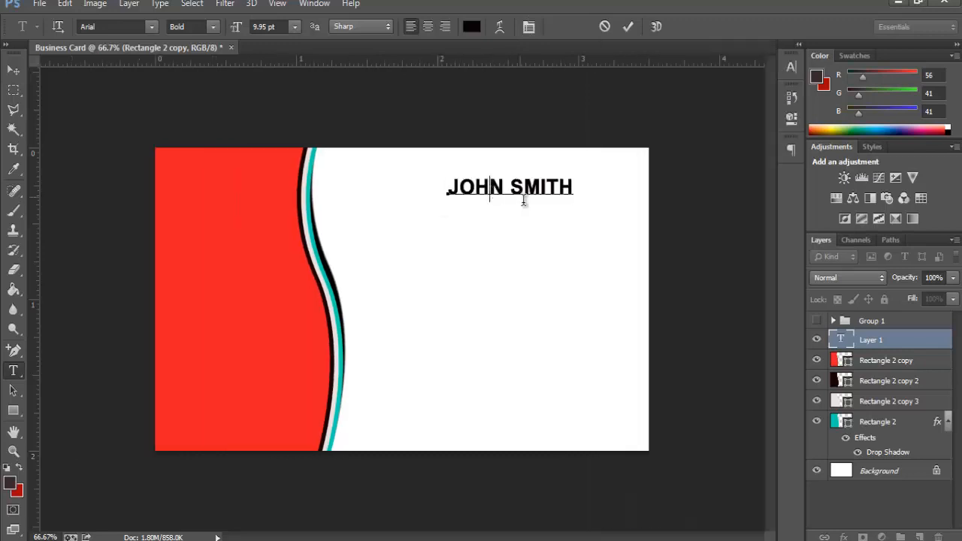
mouse_move(502, 250)
mouse_down()
mouse_move(483, 256)
mouse_move(497, 264)
mouse_up()
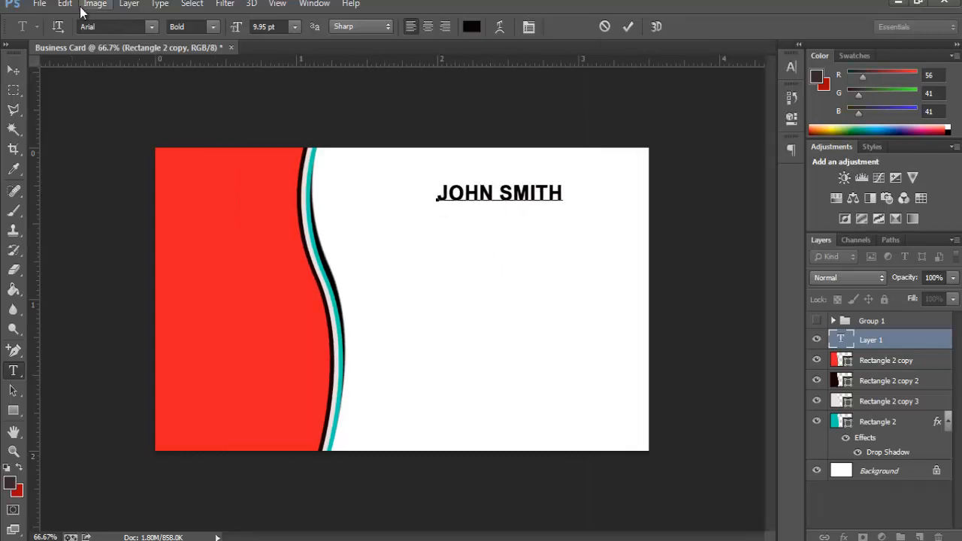
Step: Scale the name to about 142.5%, commit it, and start a new text line beneath it
click(65, 4)
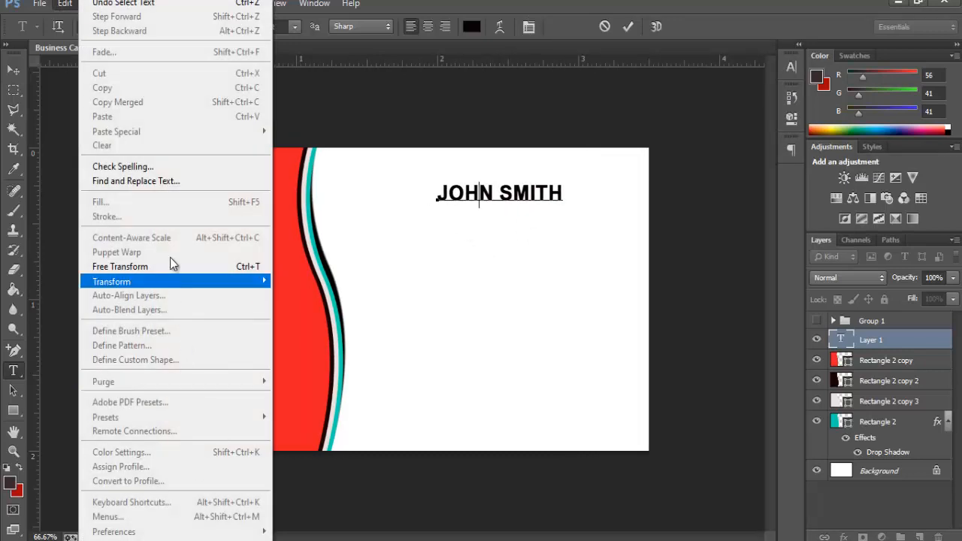
click(171, 263)
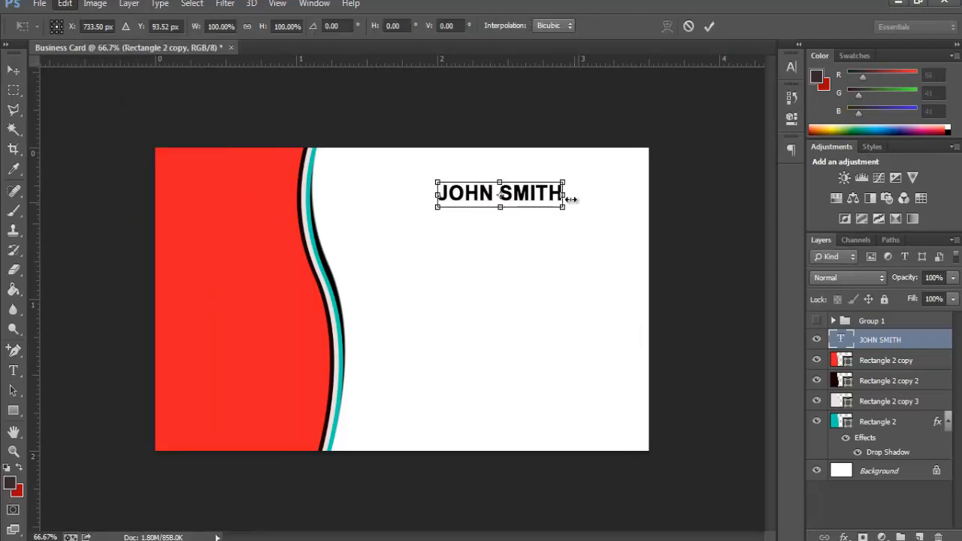
mouse_move(567, 214)
mouse_down()
mouse_move(599, 225)
mouse_move(589, 214)
mouse_move(575, 225)
mouse_up()
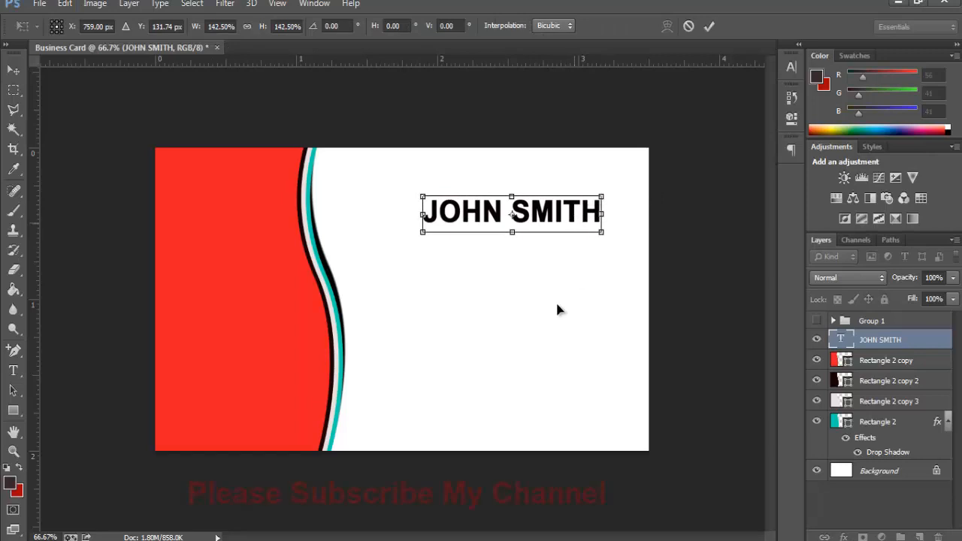
key(Return)
click(484, 242)
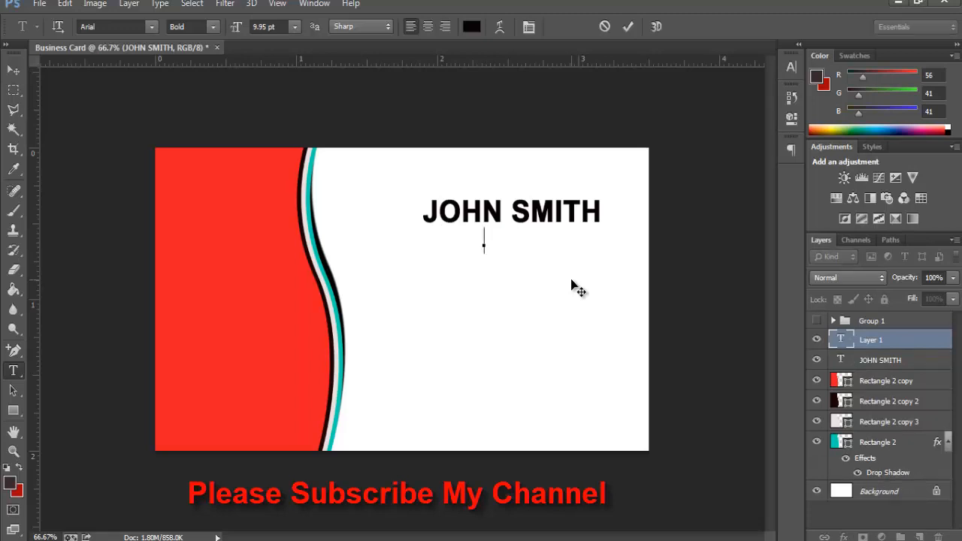
Step: Type the job title 'GRAPHIC DESIGNER' below the name, correcting its misspelled ending
text(GRA)
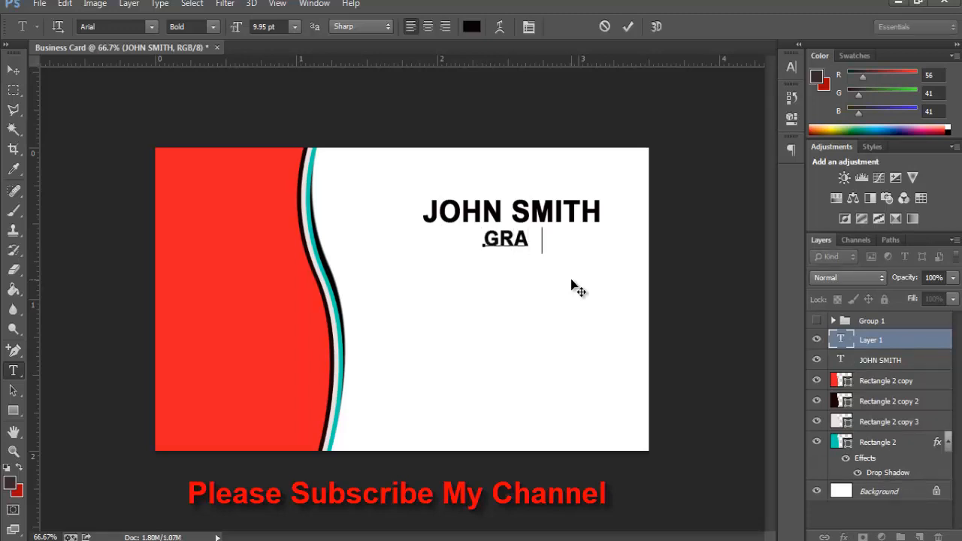
text(PH C D)
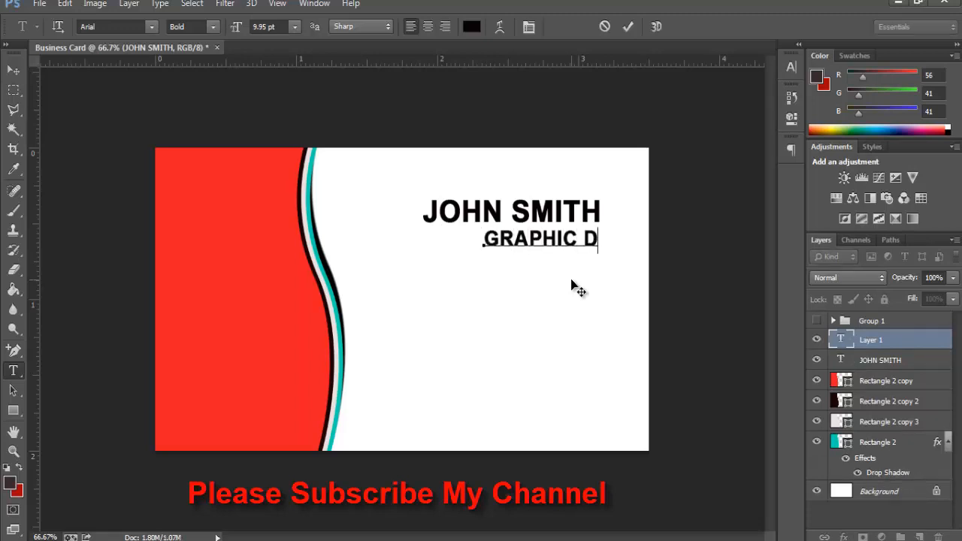
text(ESING)
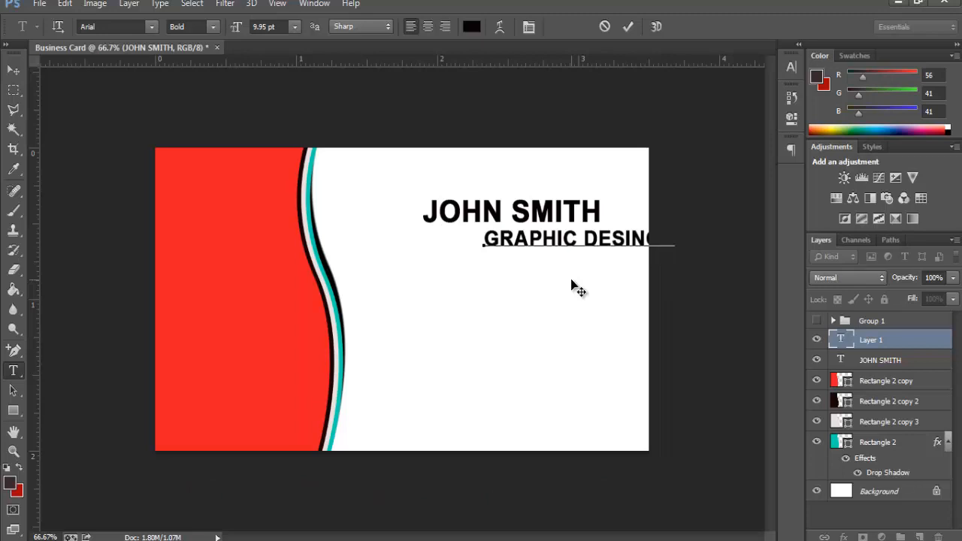
drag(578, 290, 515, 292)
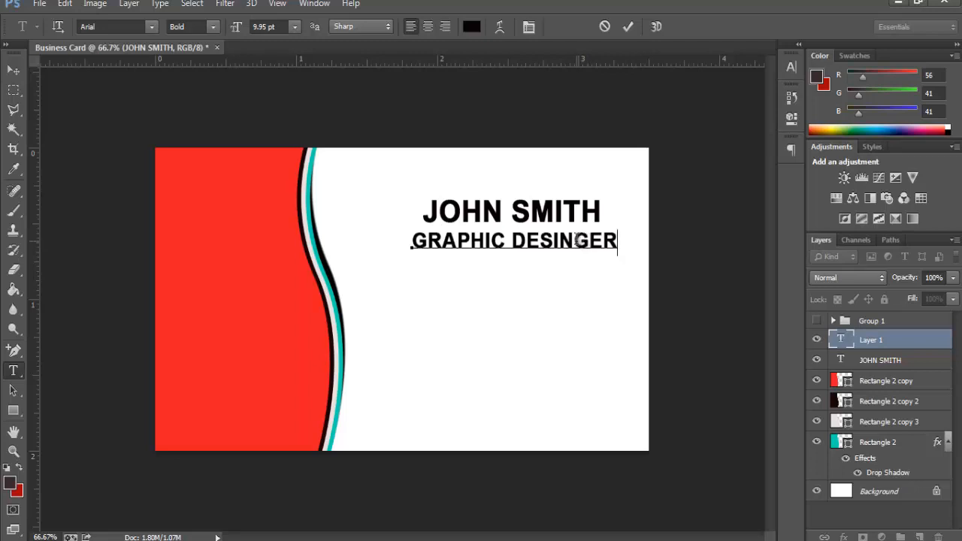
drag(562, 239, 630, 243)
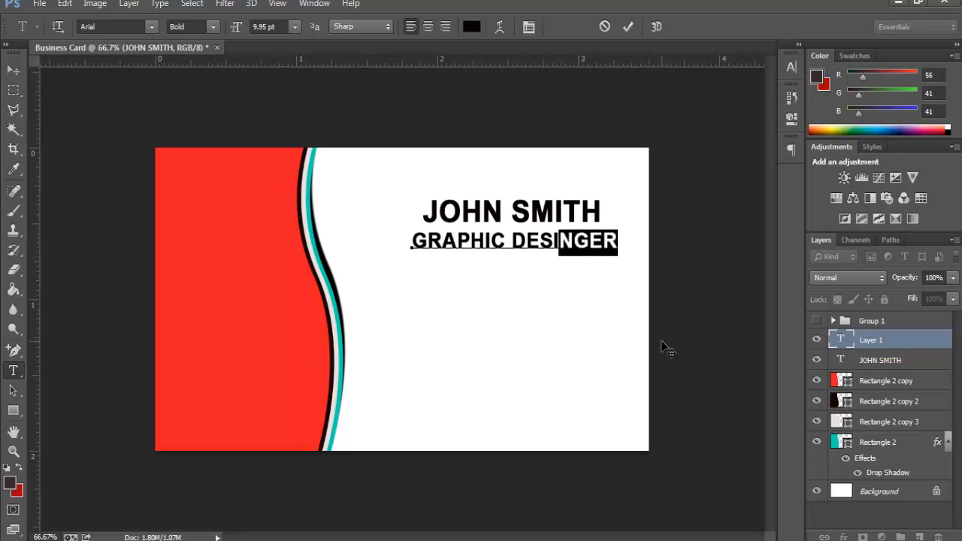
text(GNER)
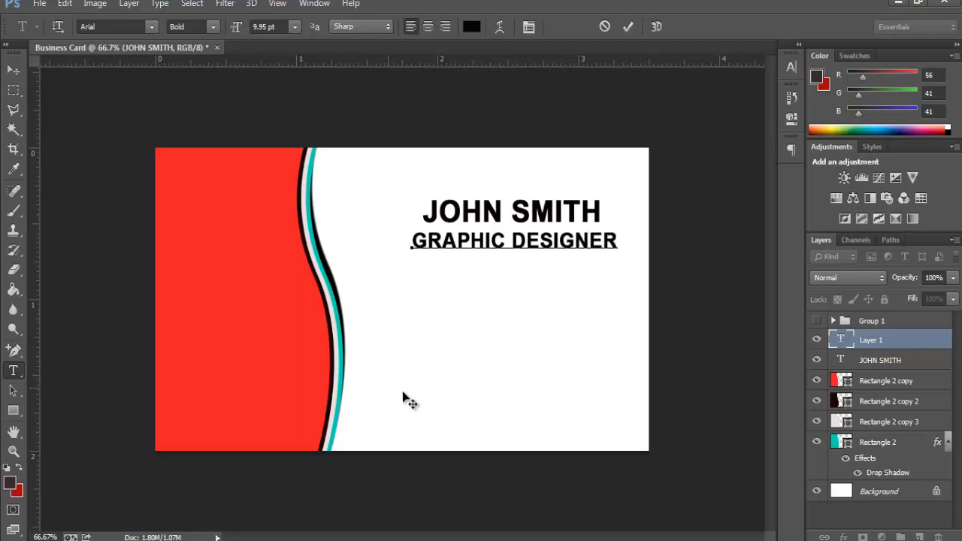
Step: Set the whole GRAPHIC DESIGNER line to the Arial Regular font style
drag(617, 238, 323, 240)
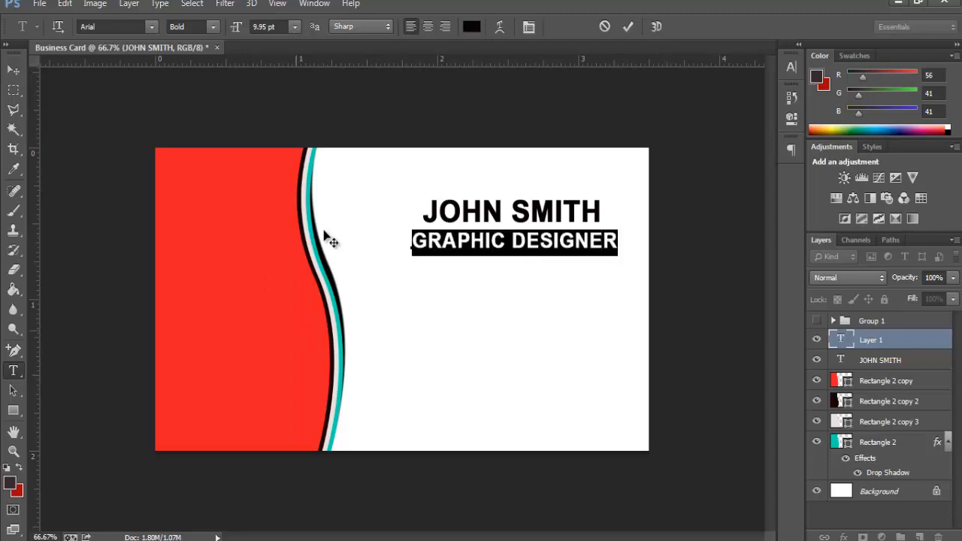
click(214, 27)
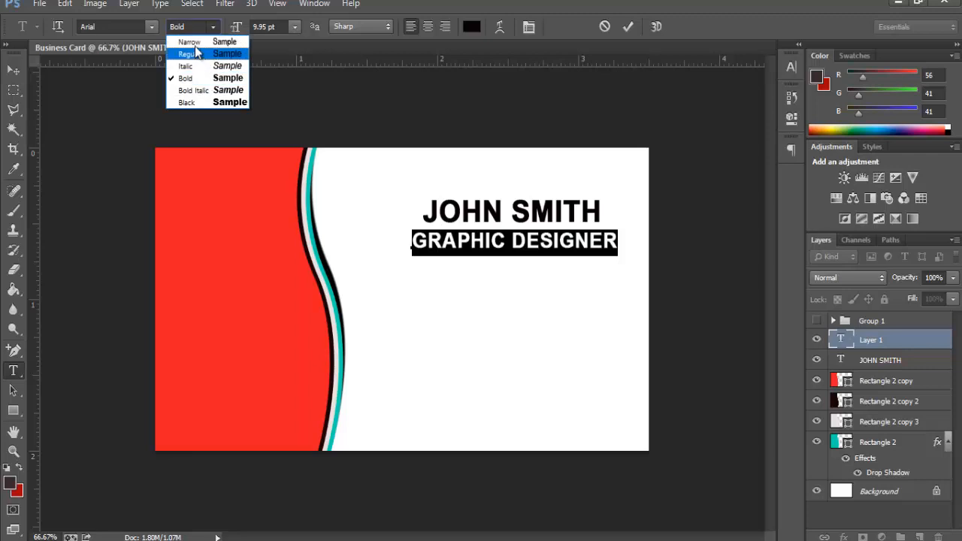
click(194, 72)
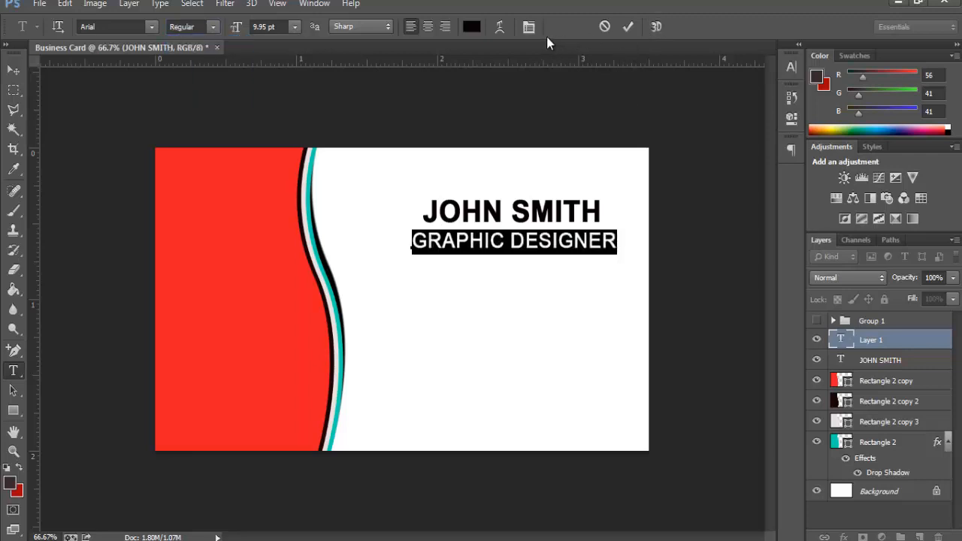
click(529, 26)
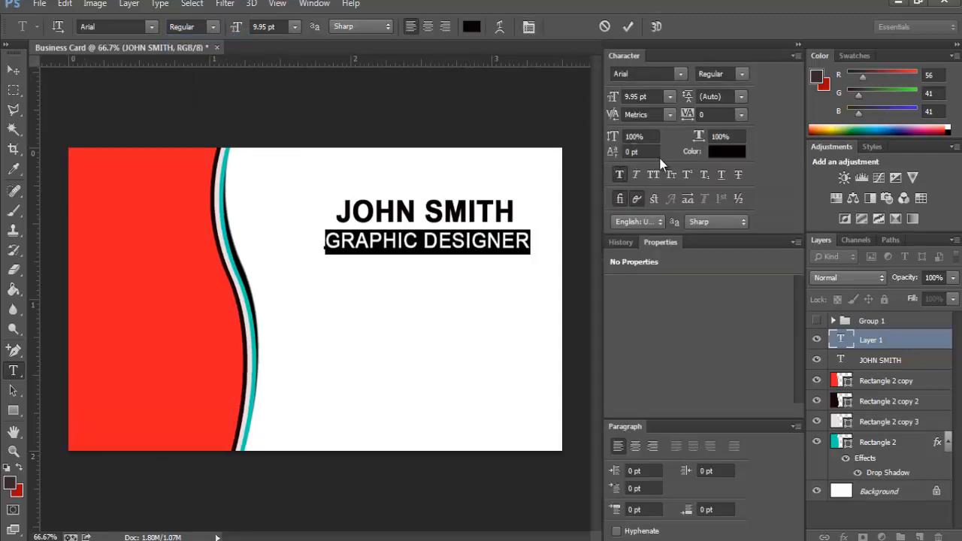
click(799, 48)
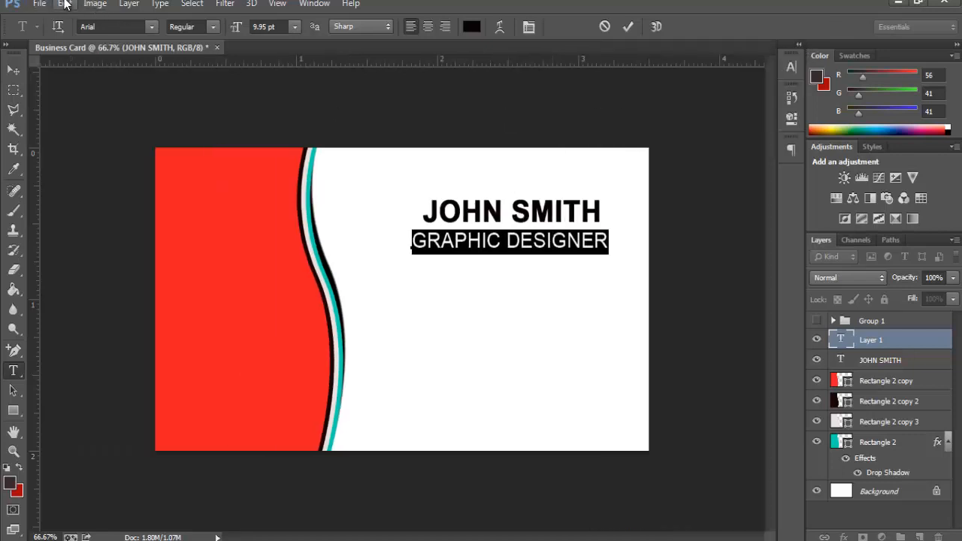
click(65, 5)
Step: Scale the GRAPHIC DESIGNER line to about 77% (7.7 pt) and select its text for recolouring
click(151, 266)
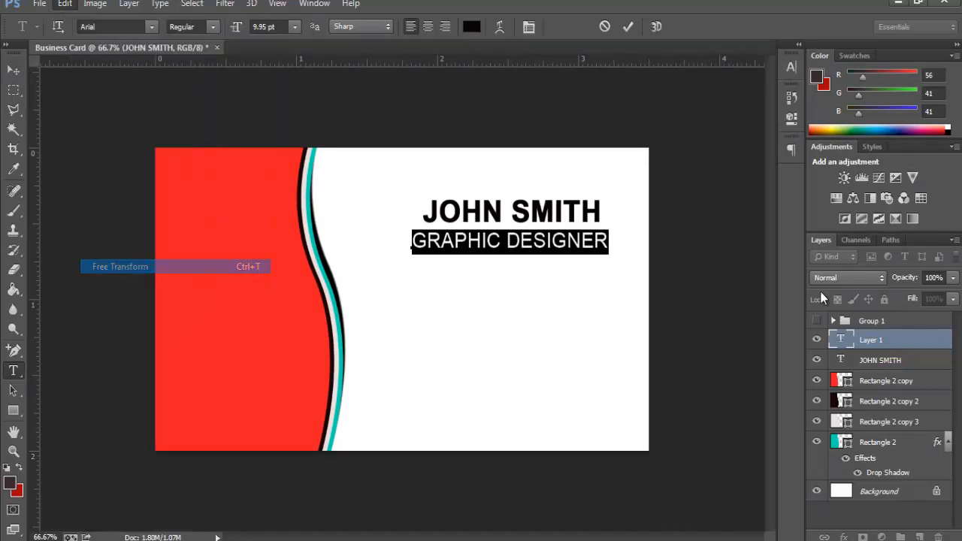
drag(599, 258, 575, 244)
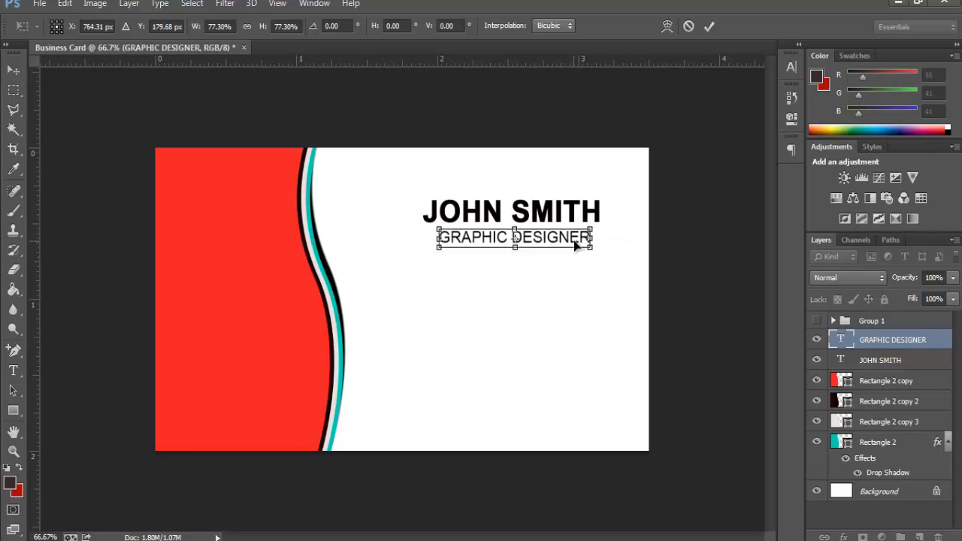
key(Return)
key(t)
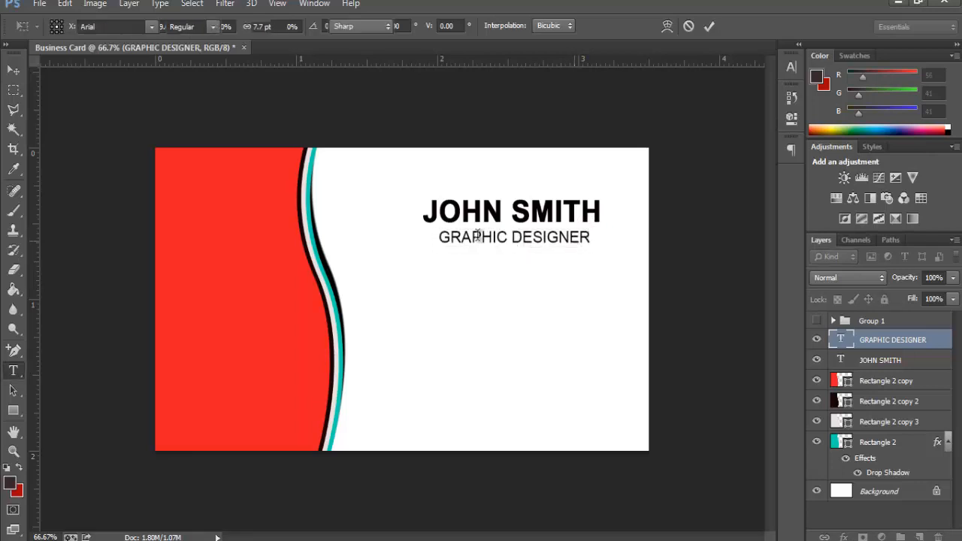
drag(439, 237, 699, 251)
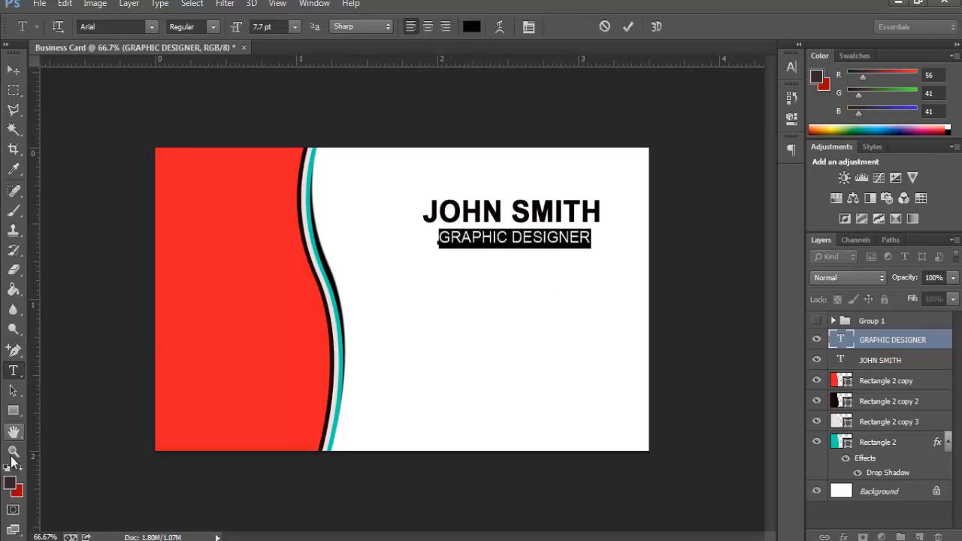
click(10, 482)
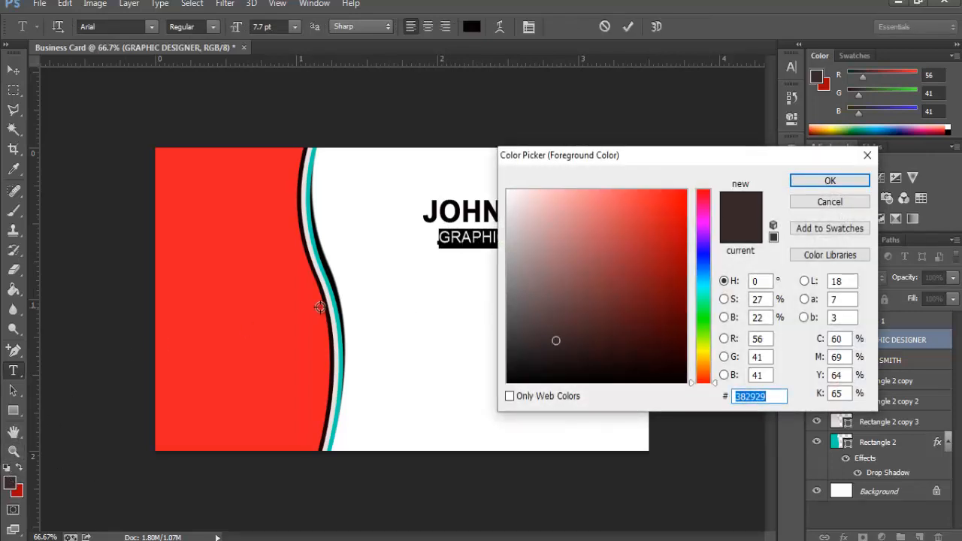
Step: Colour GRAPHIC DESIGNER teal #05d3b3 sampled from the stripe and nudge the name block right
click(335, 304)
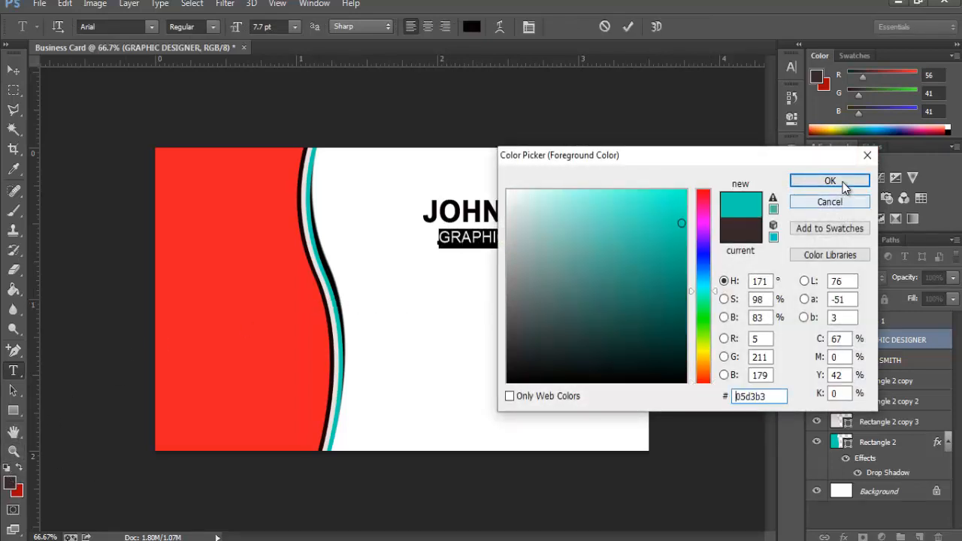
click(809, 183)
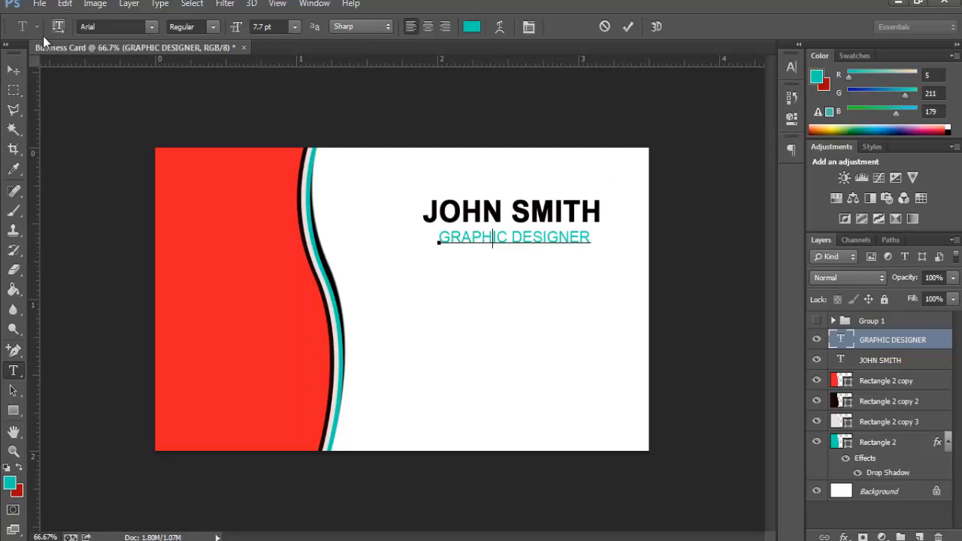
click(14, 70)
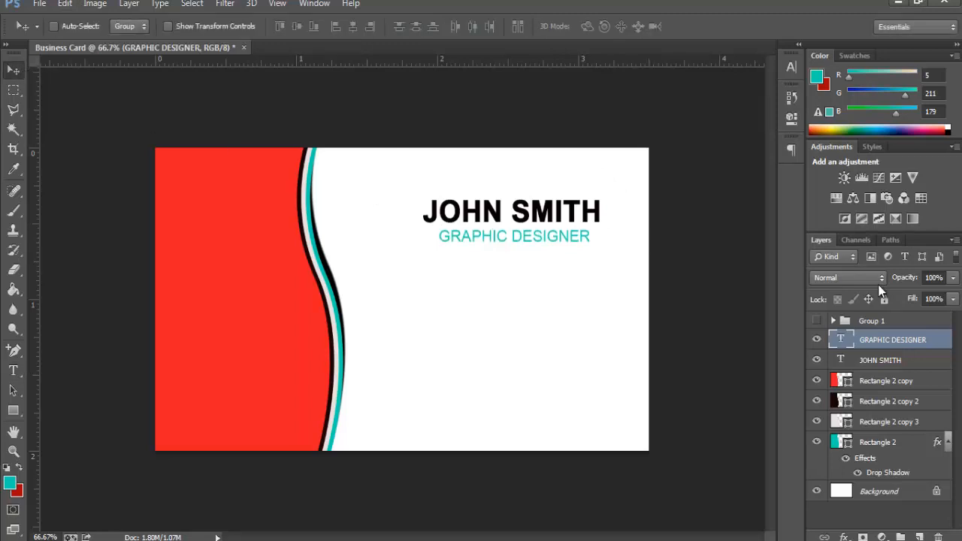
drag(493, 314, 515, 311)
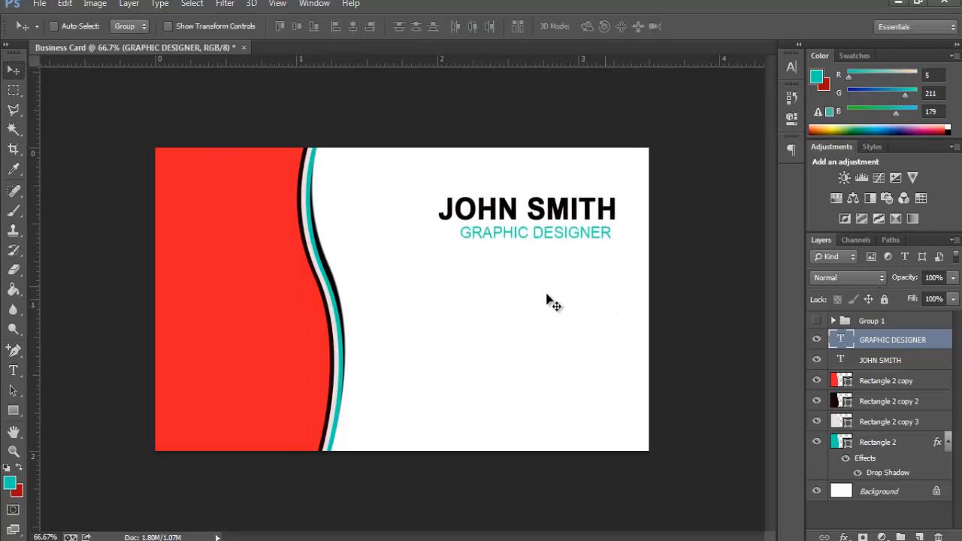
click(13, 410)
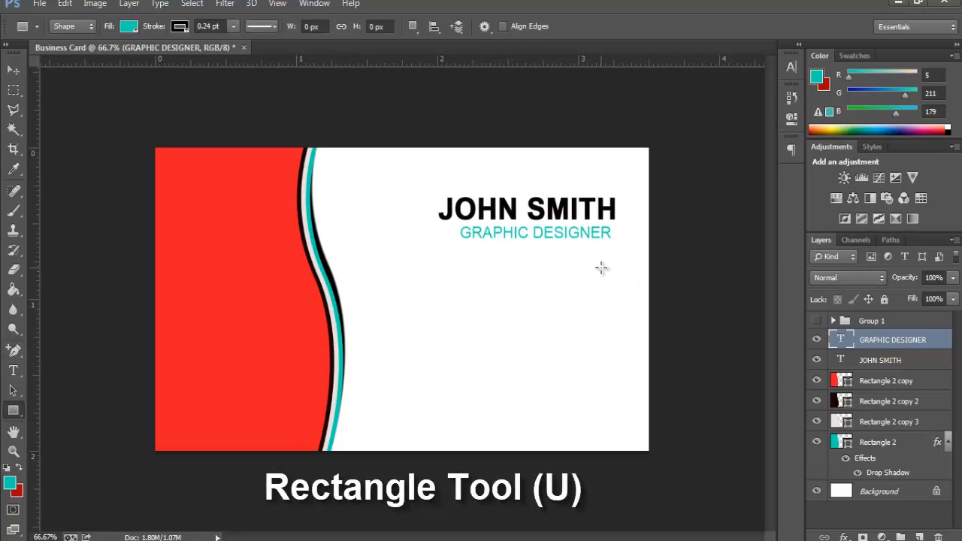
Step: Draw a small red square, Rectangle 3 (53 × 47 px), at the card's right below the title
drag(601, 267, 623, 287)
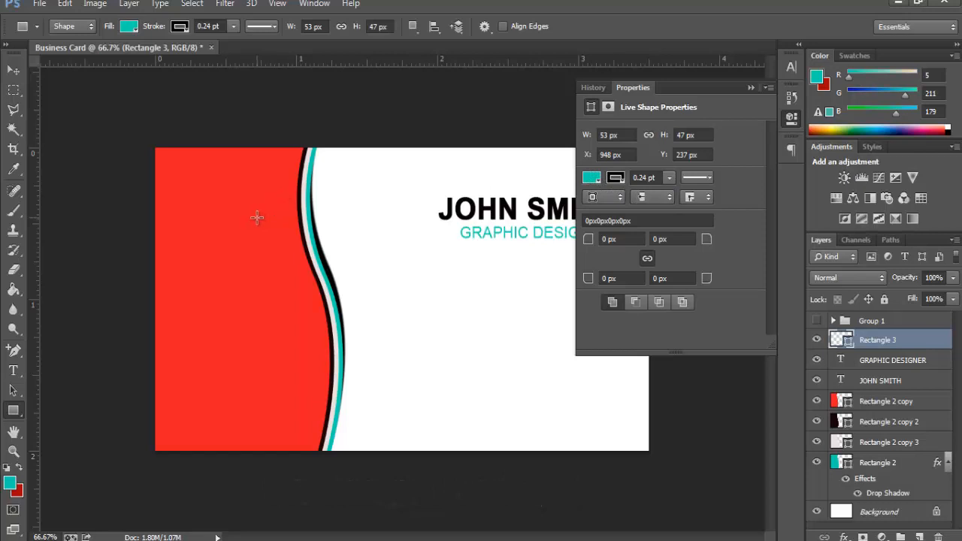
click(13, 169)
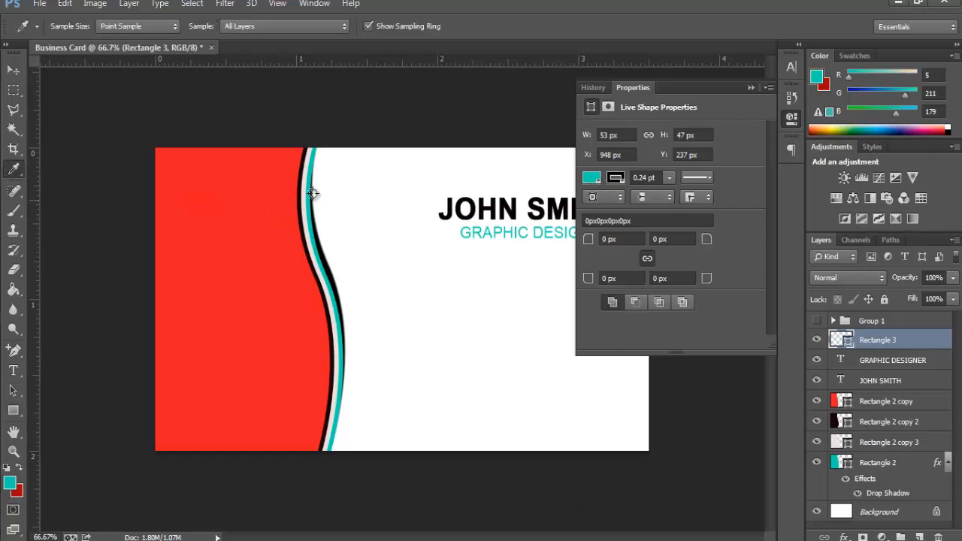
click(593, 178)
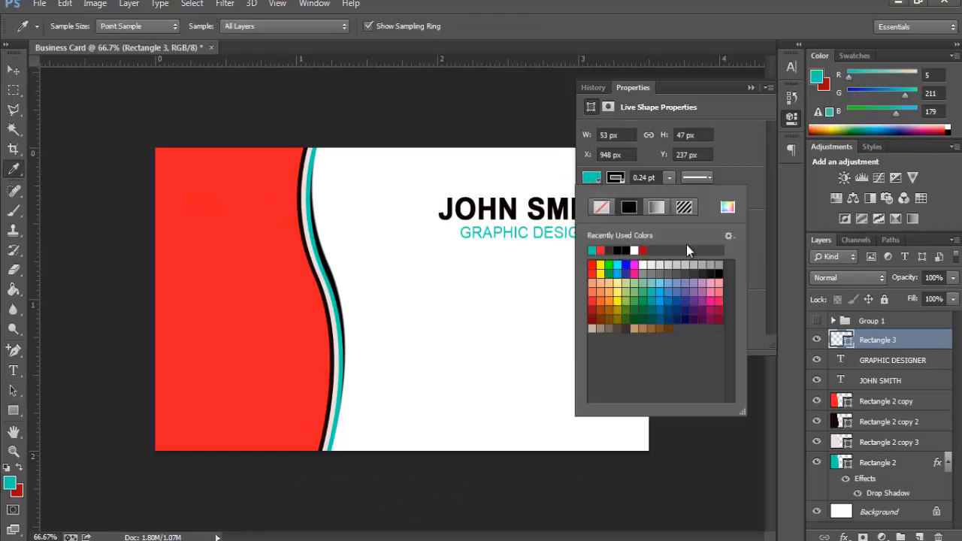
click(601, 250)
click(751, 86)
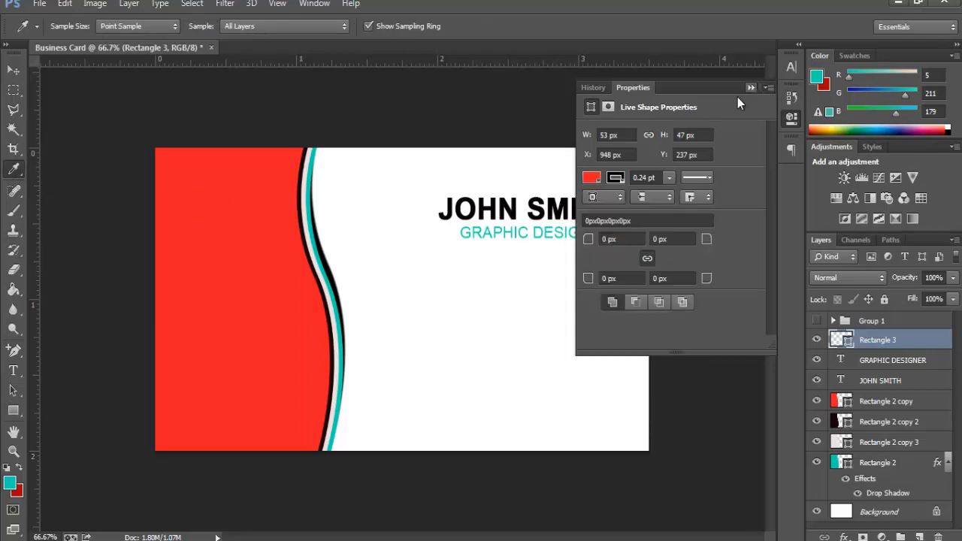
click(749, 88)
click(19, 77)
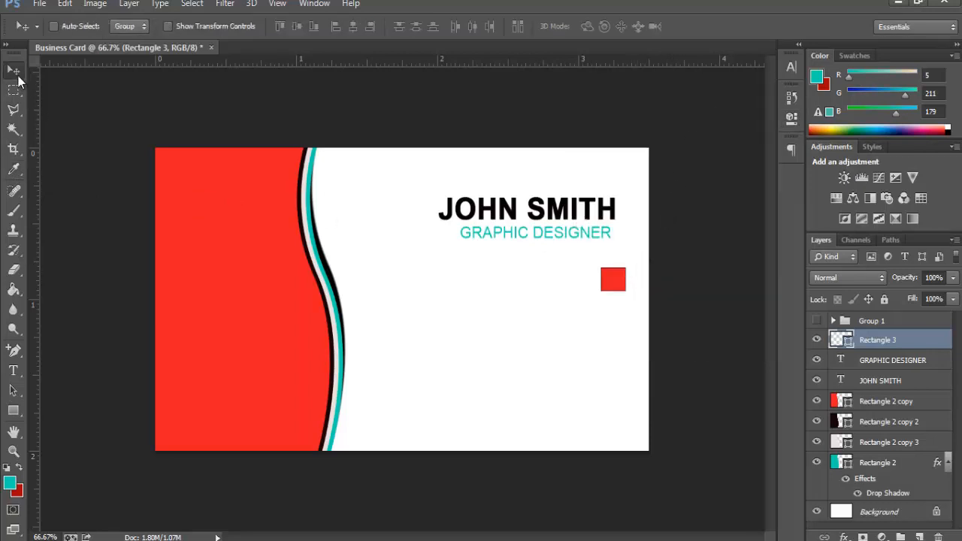
Step: Resize the red square to about 87% and duplicate it twice downward into a column of three
key(shift+Left)
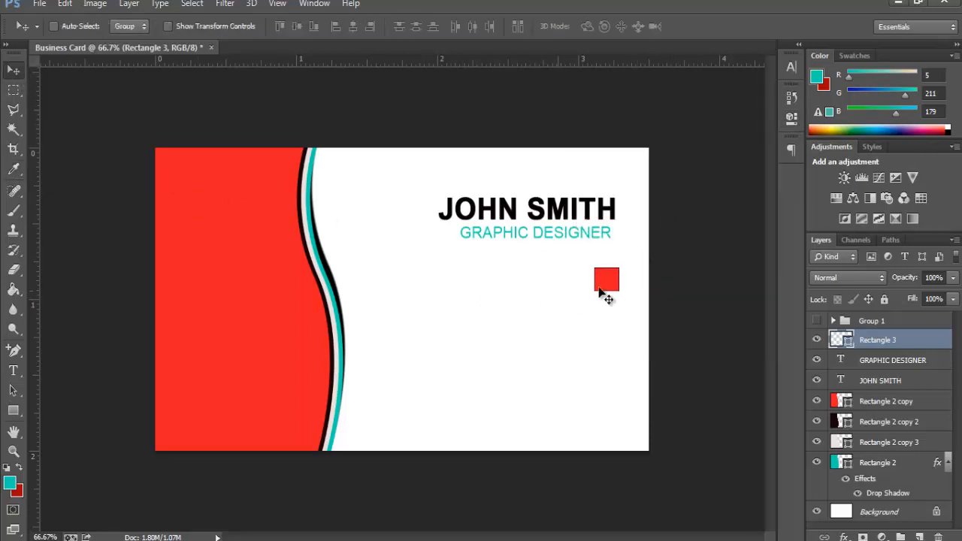
key(ctrl+t)
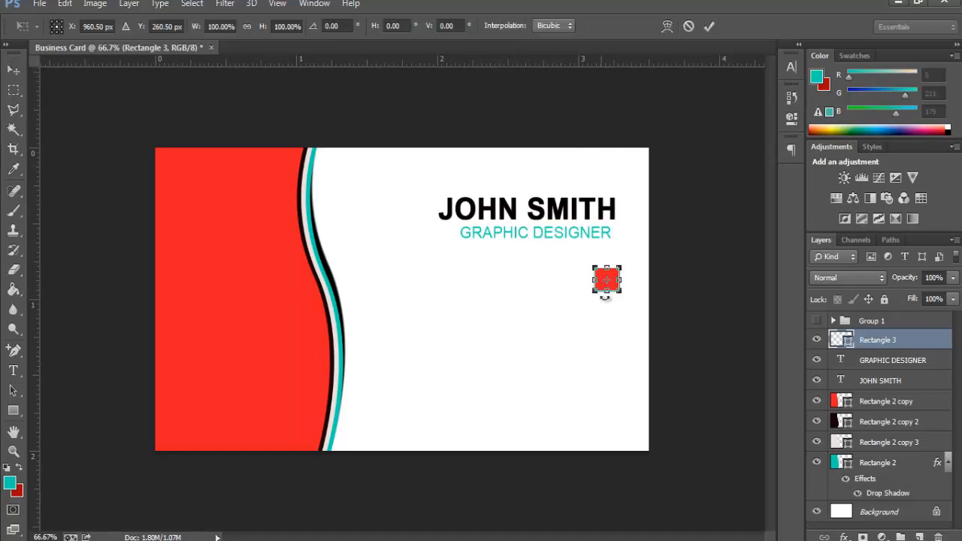
drag(625, 295, 626, 296)
key(Return)
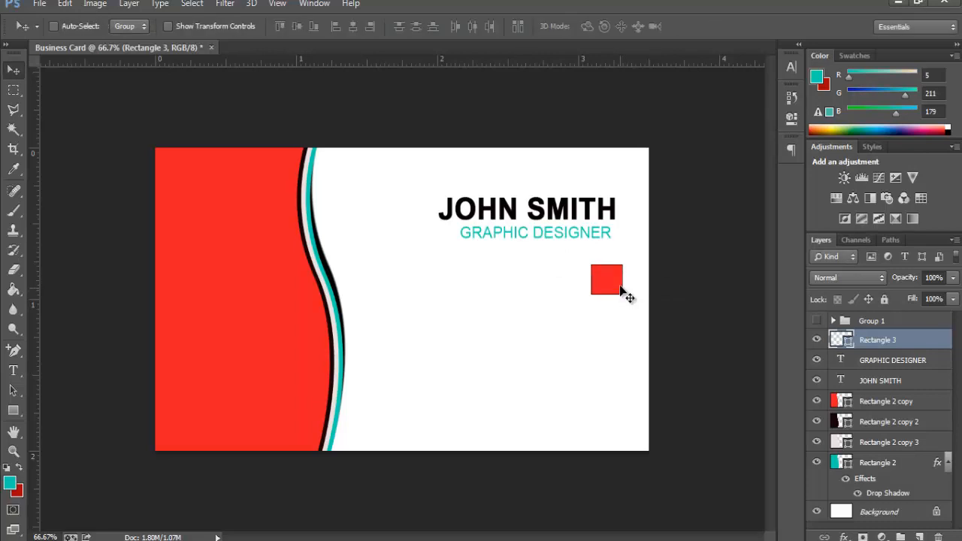
key(ctrl+t)
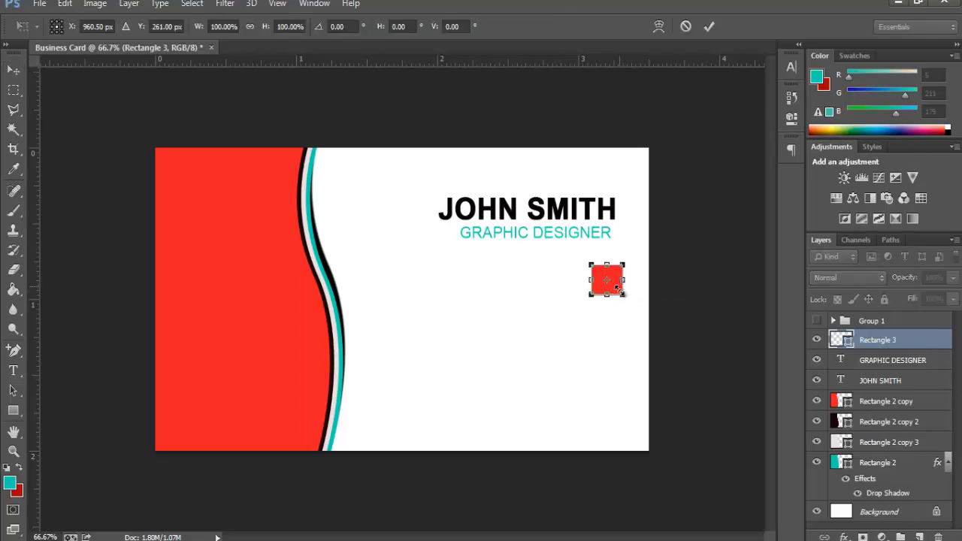
drag(621, 295, 621, 293)
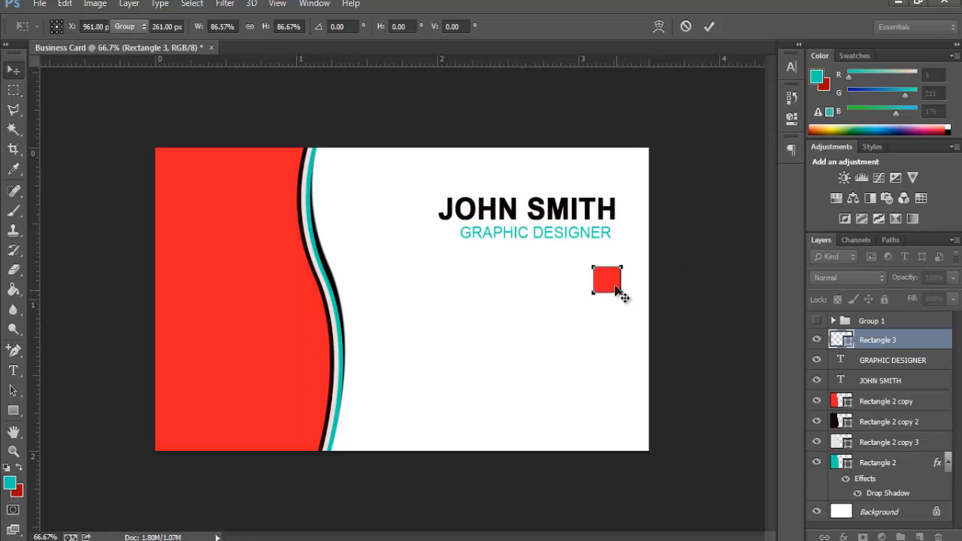
key(Return)
drag(618, 317, 616, 349)
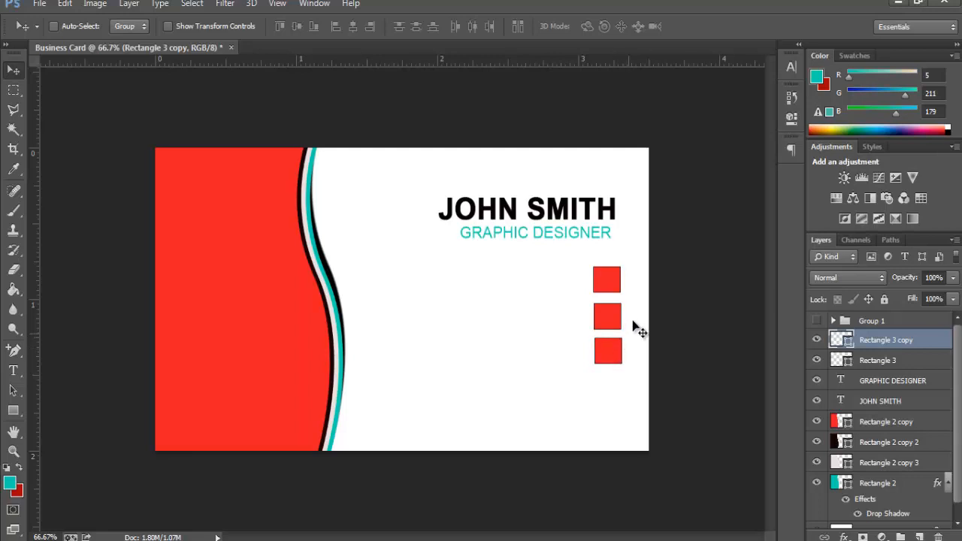
key(Down)
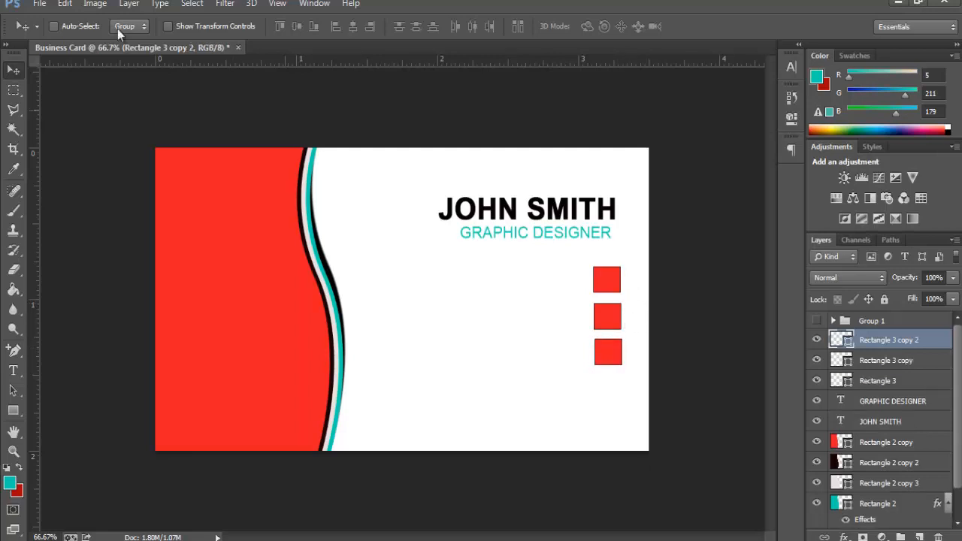
Step: Bring the phone icon from Untitled-1.psd onto the card, scaled and rotated into the top square
click(40, 5)
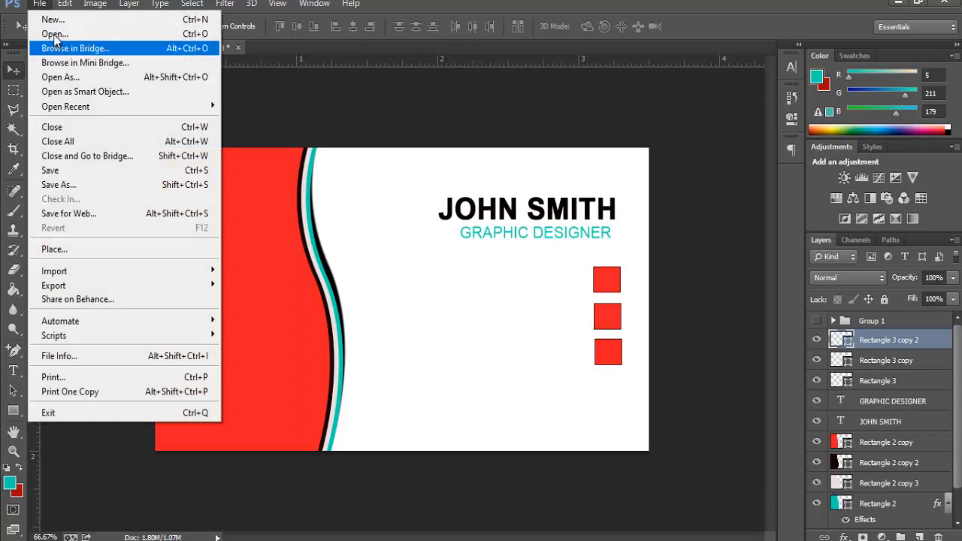
key(Escape)
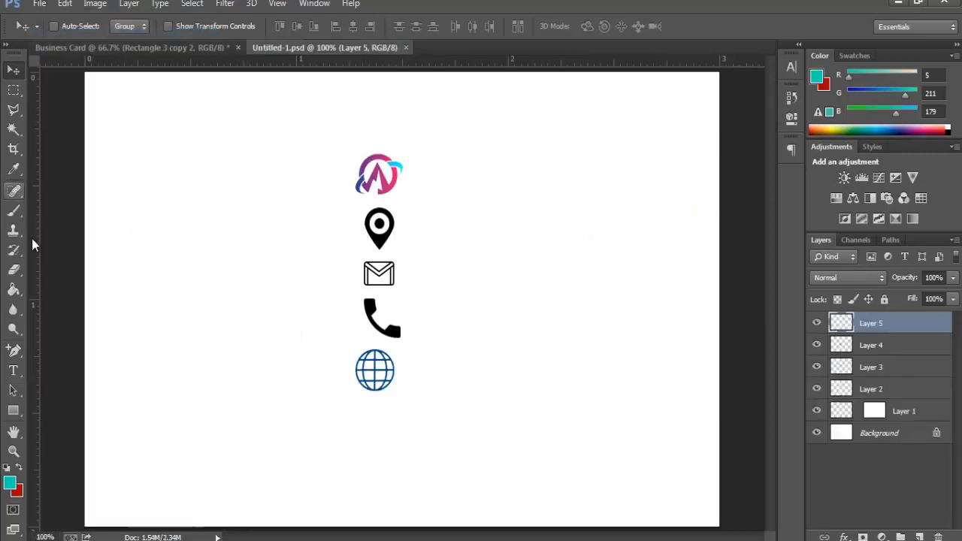
click(876, 352)
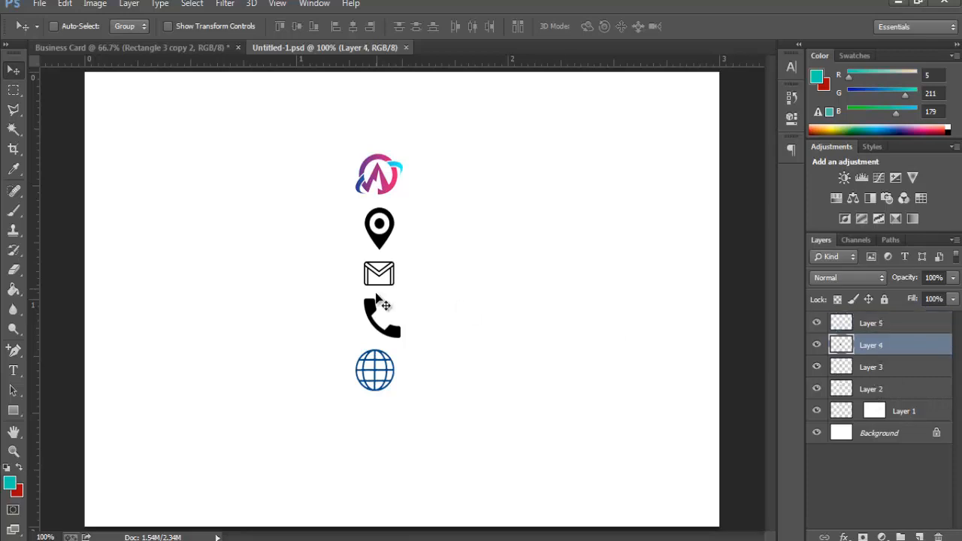
drag(380, 320, 625, 269)
key(ctrl+t)
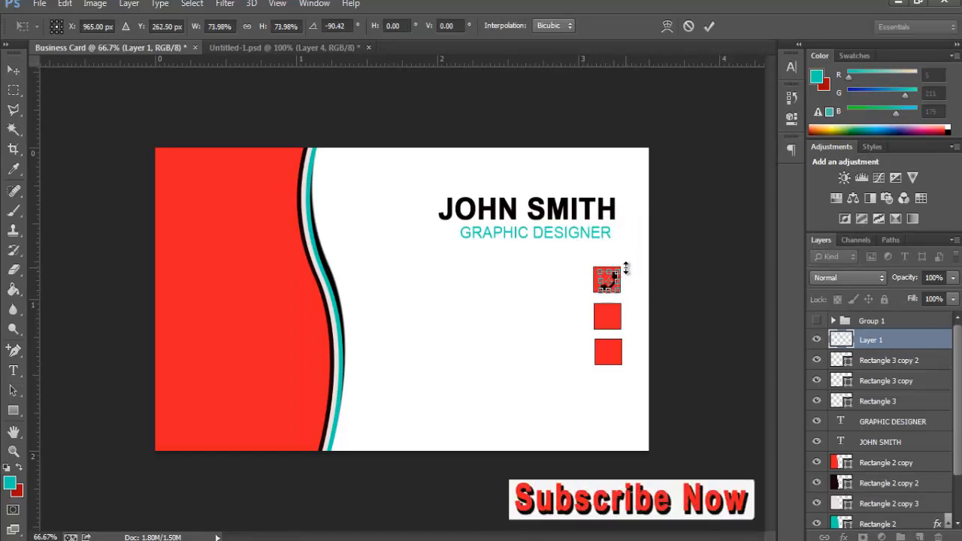
key(Return)
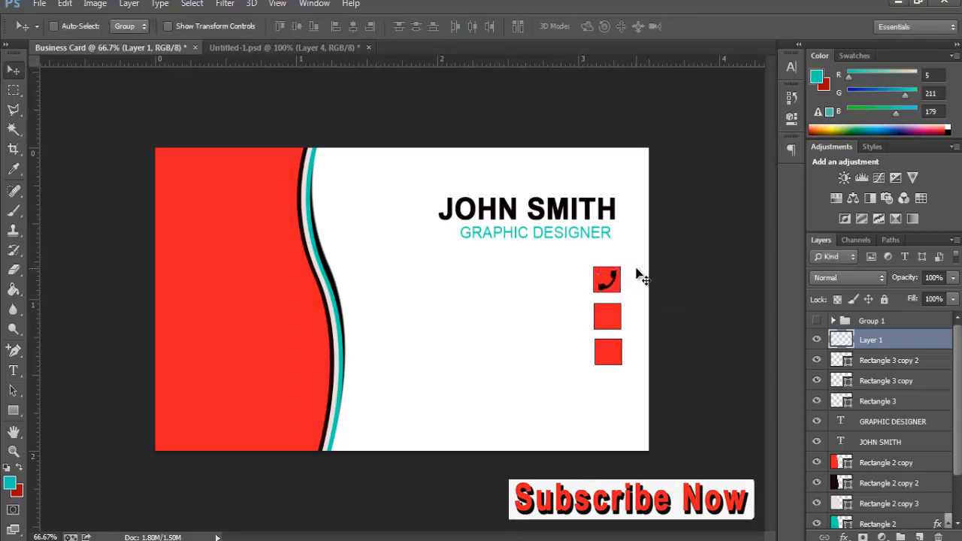
Step: Give the phone icon's Layer 1 a white #ffffff Color Overlay
right_click(875, 338)
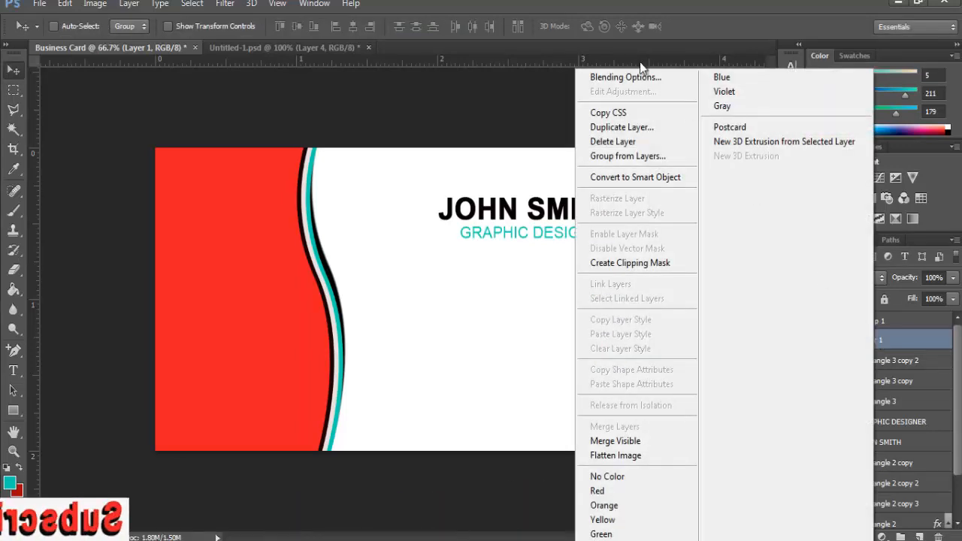
click(639, 75)
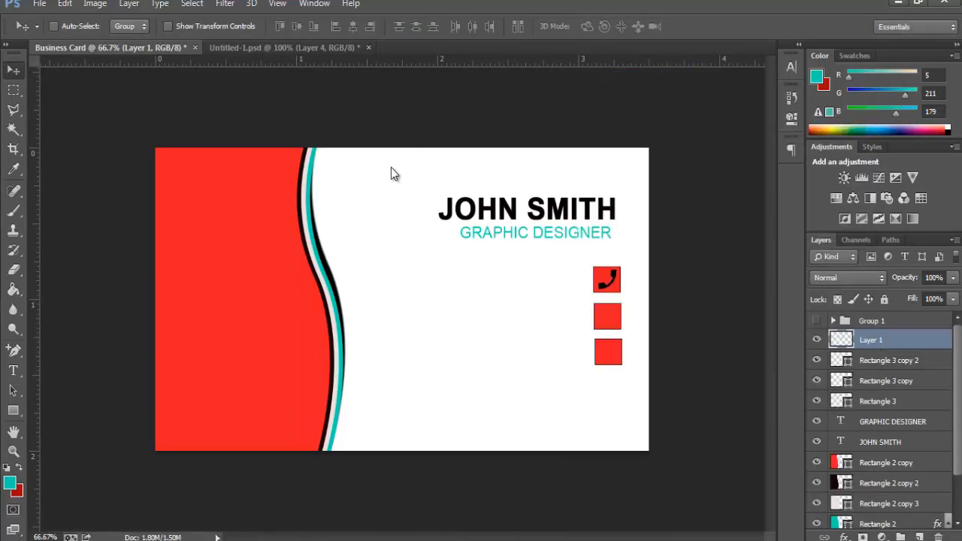
drag(638, 150, 190, 126)
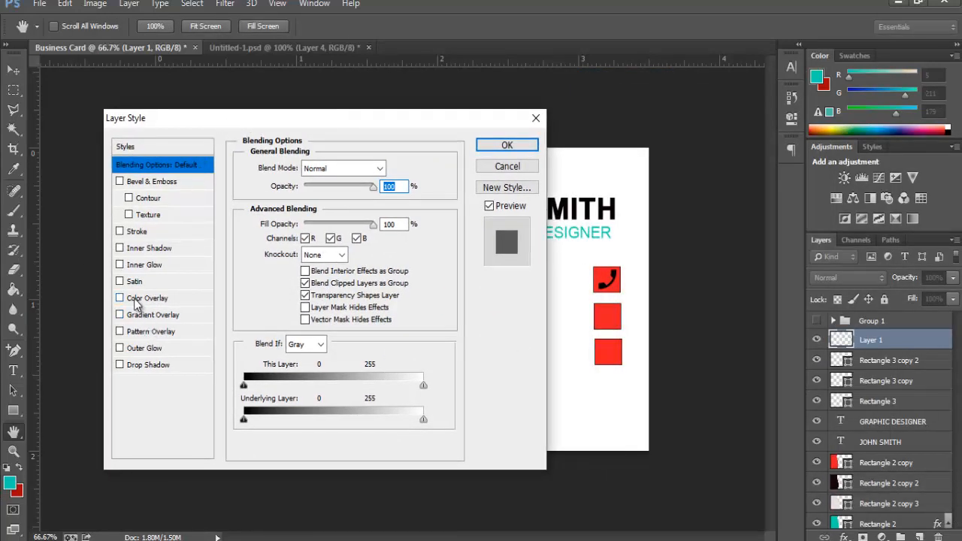
click(120, 299)
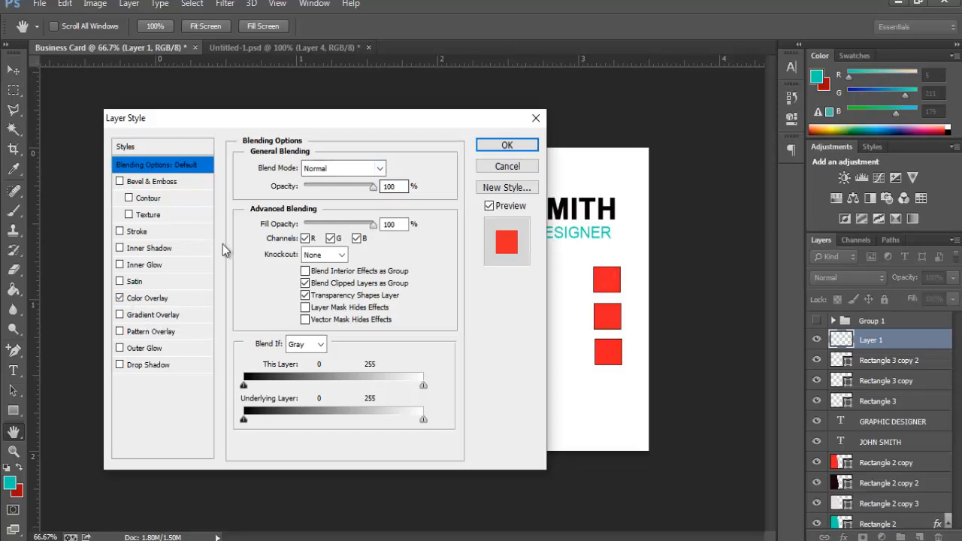
click(149, 301)
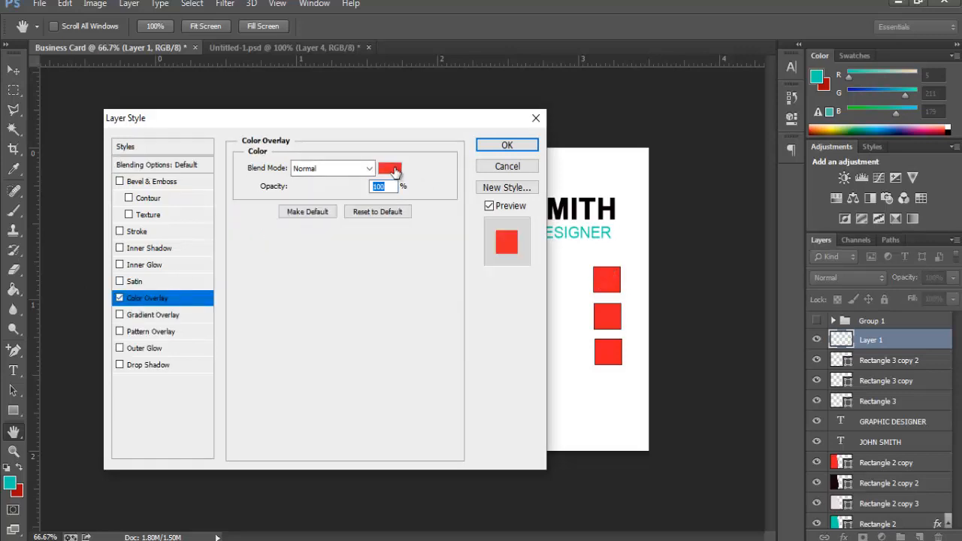
click(389, 168)
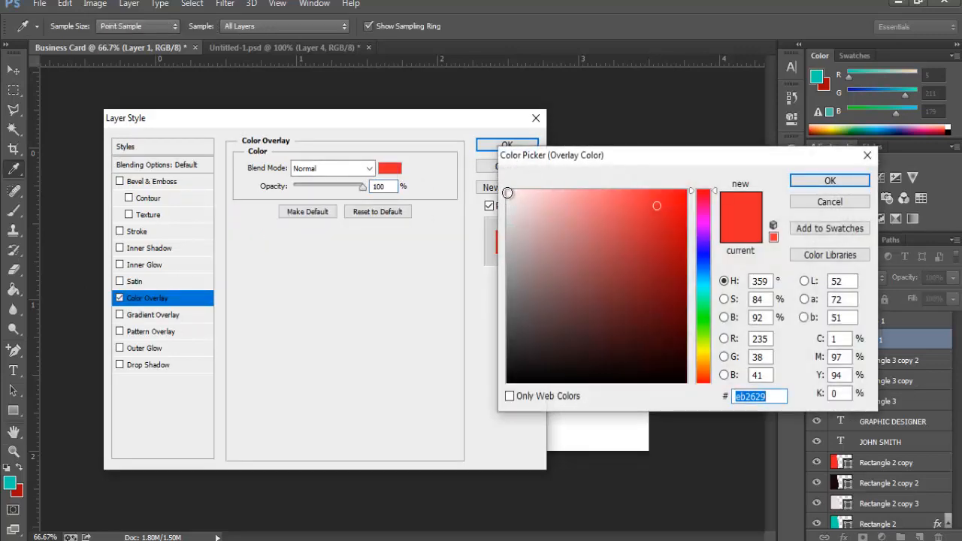
text(ffffff)
click(835, 182)
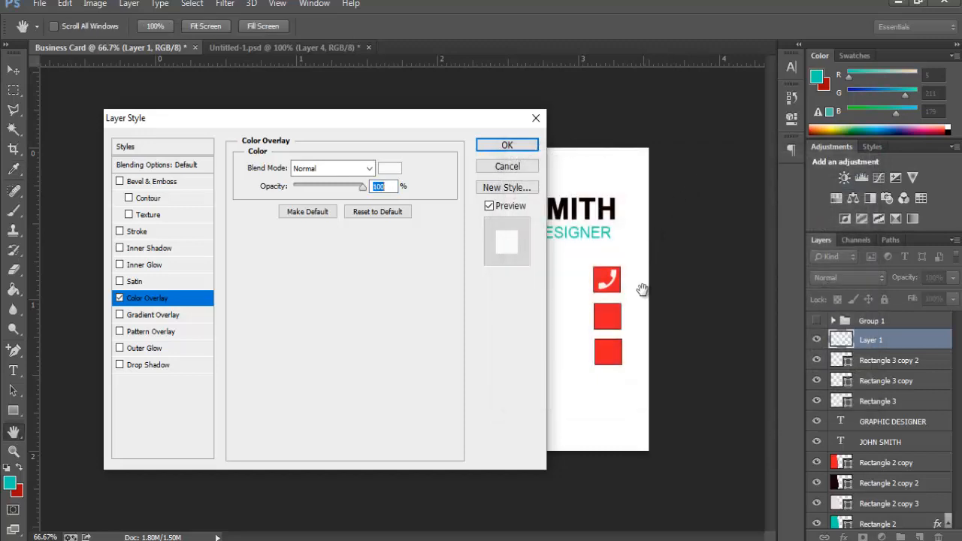
click(502, 144)
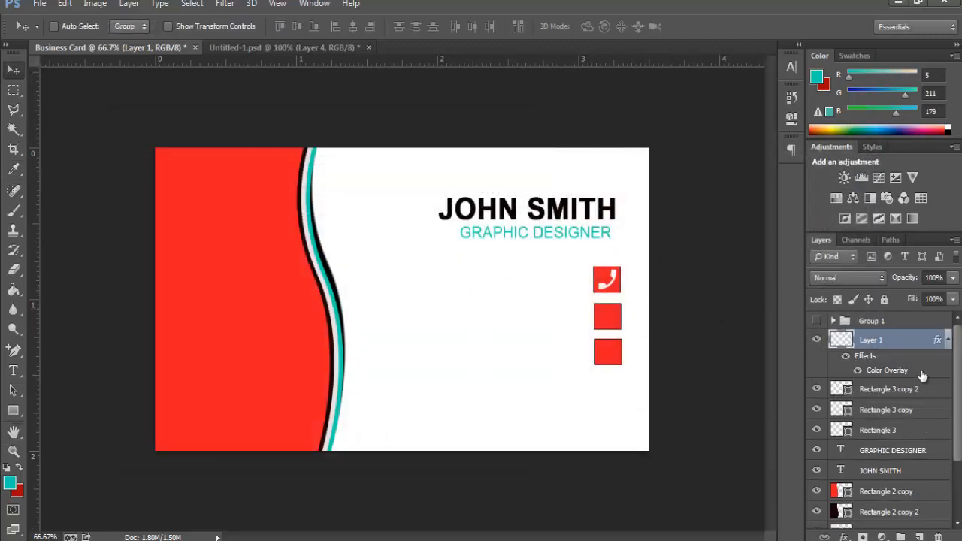
click(900, 391)
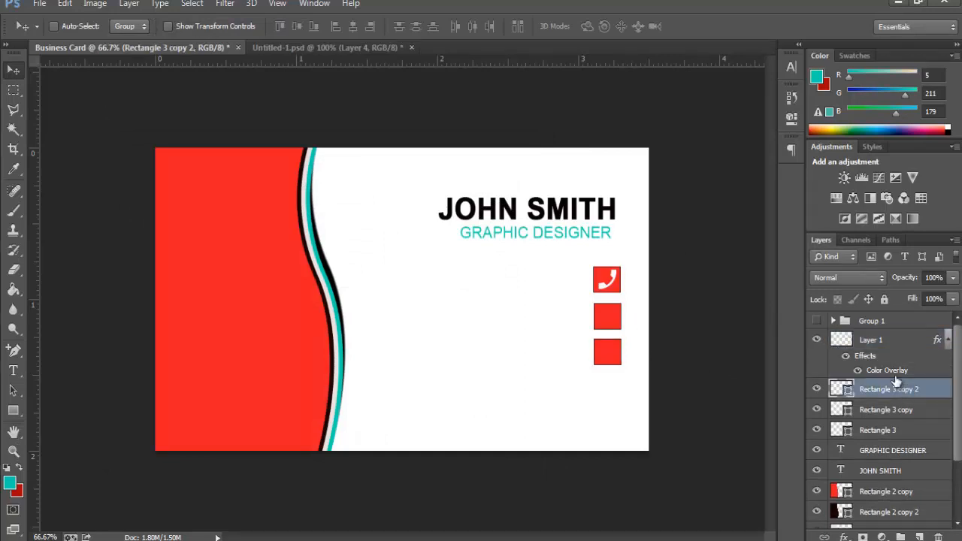
Step: Nudge the middle red square, Rectangle 3 copy, slightly left
click(889, 360)
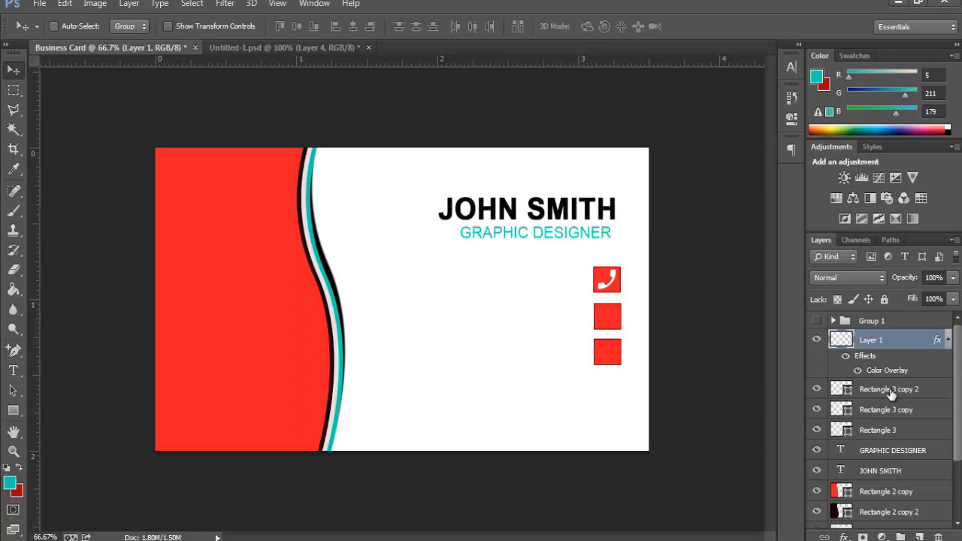
click(891, 394)
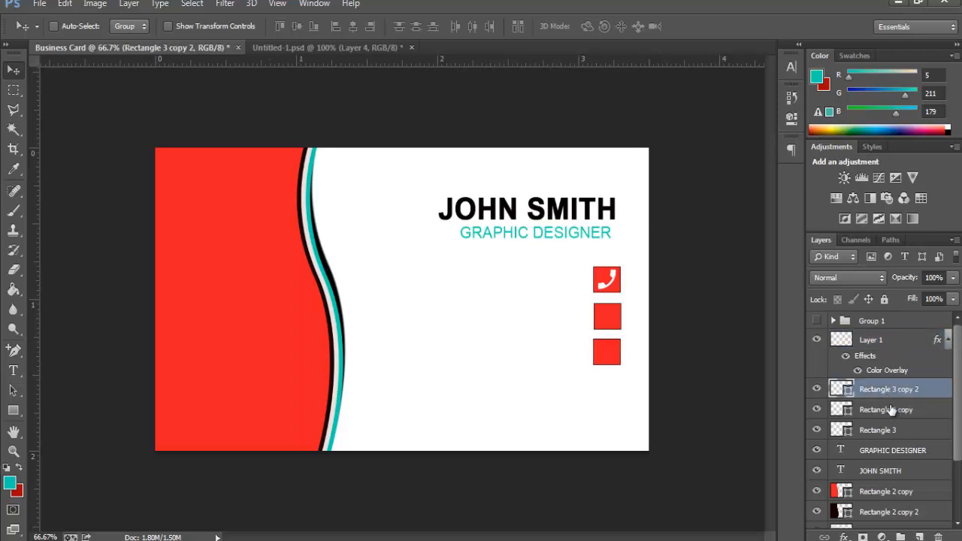
click(889, 412)
key(Left)
key(Left)
key(Left)
key(Left)
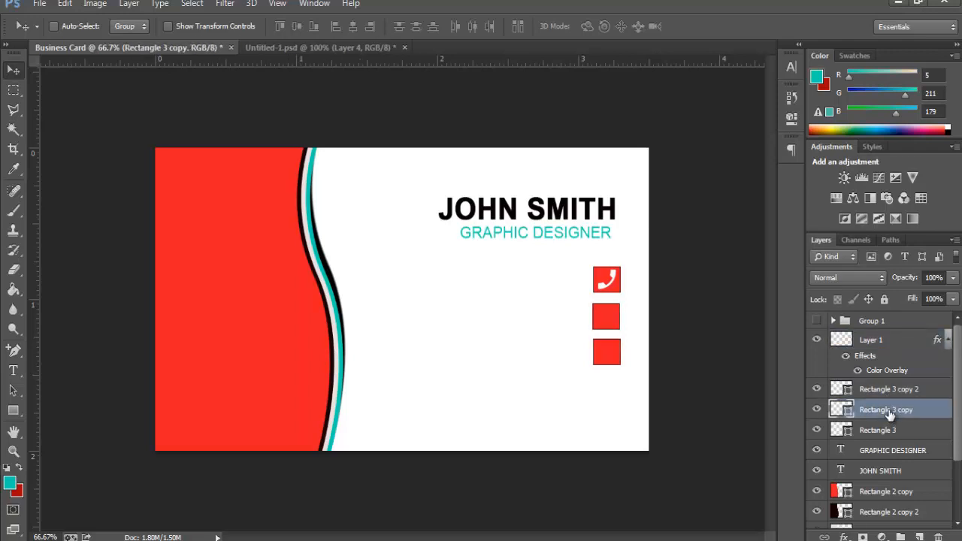
Step: Bring the envelope icon from Untitled-1.psd onto the middle red square
click(335, 49)
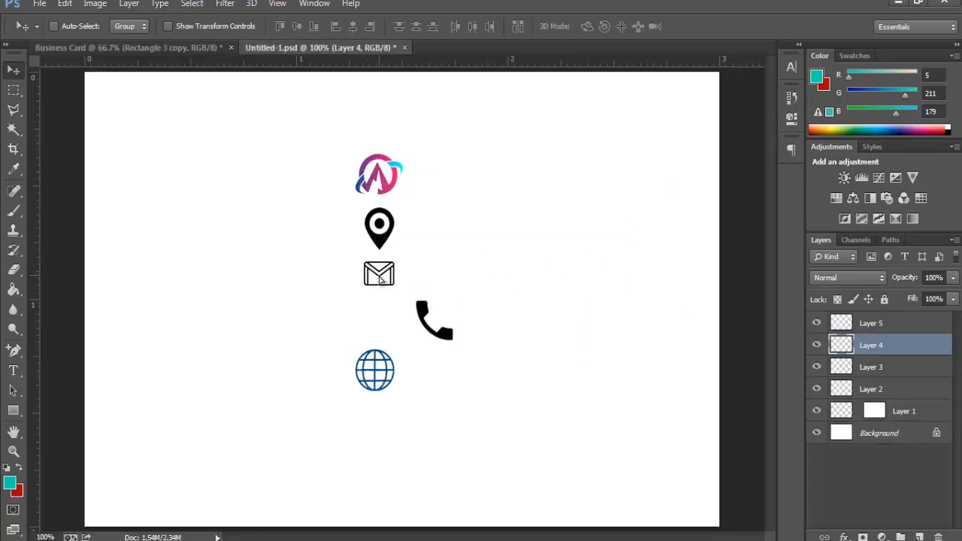
drag(475, 335, 425, 335)
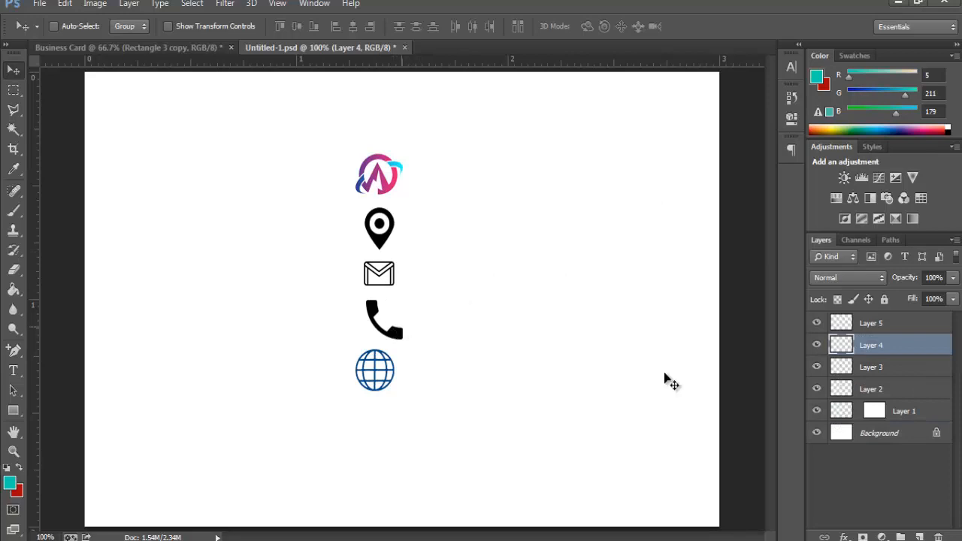
click(877, 371)
drag(391, 279, 447, 244)
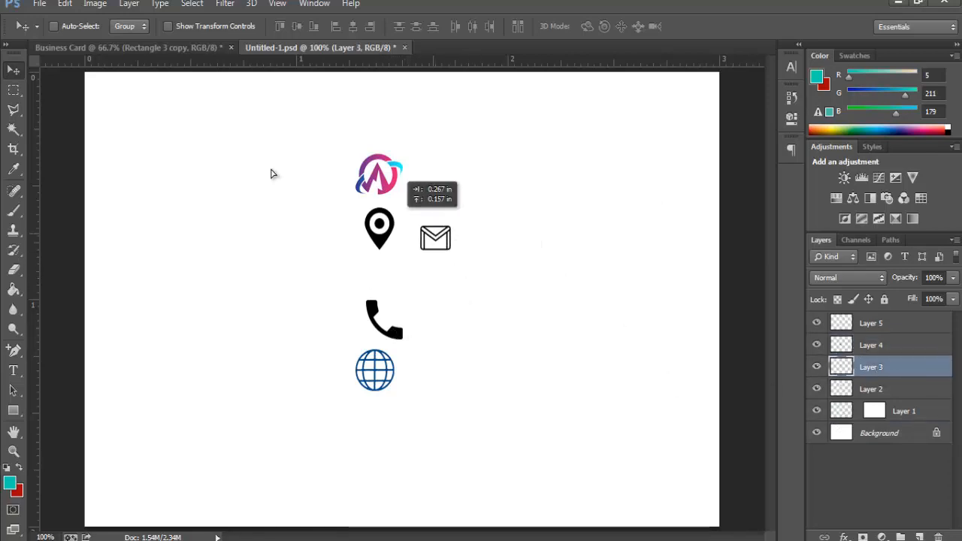
drag(272, 173, 504, 263)
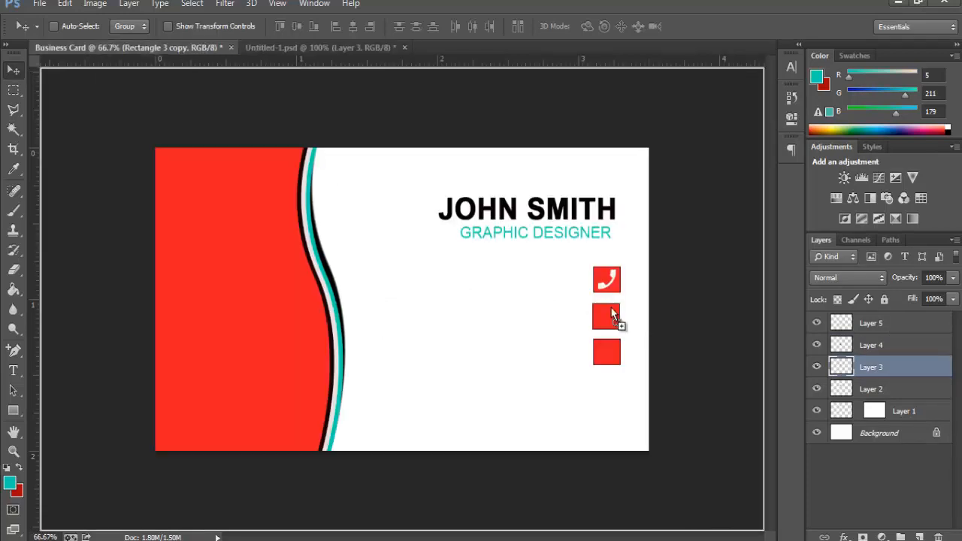
mouse_move(611, 309)
mouse_down()
mouse_move(614, 325)
mouse_move(610, 314)
mouse_up()
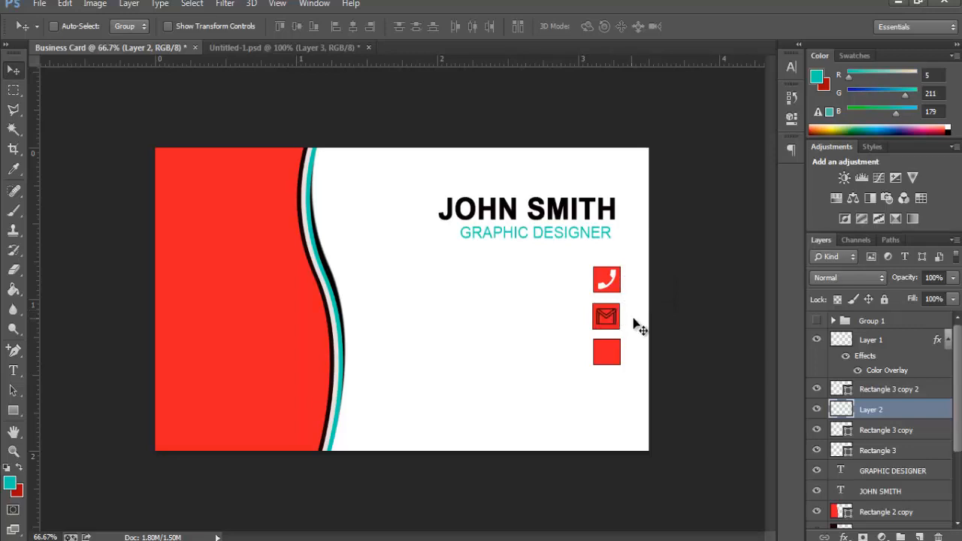
Step: Add a white Color Overlay to Layer 2 so the envelope icon turns white
right_click(887, 418)
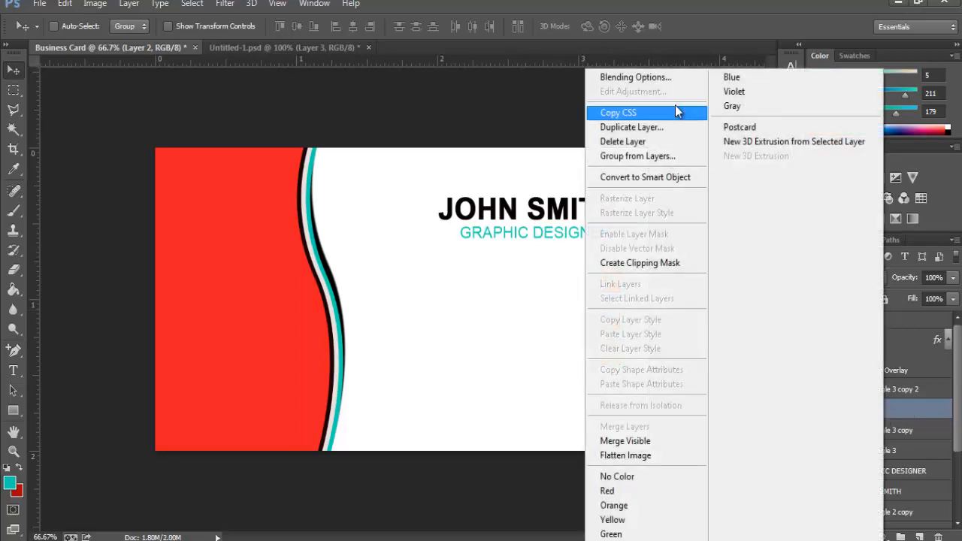
click(661, 76)
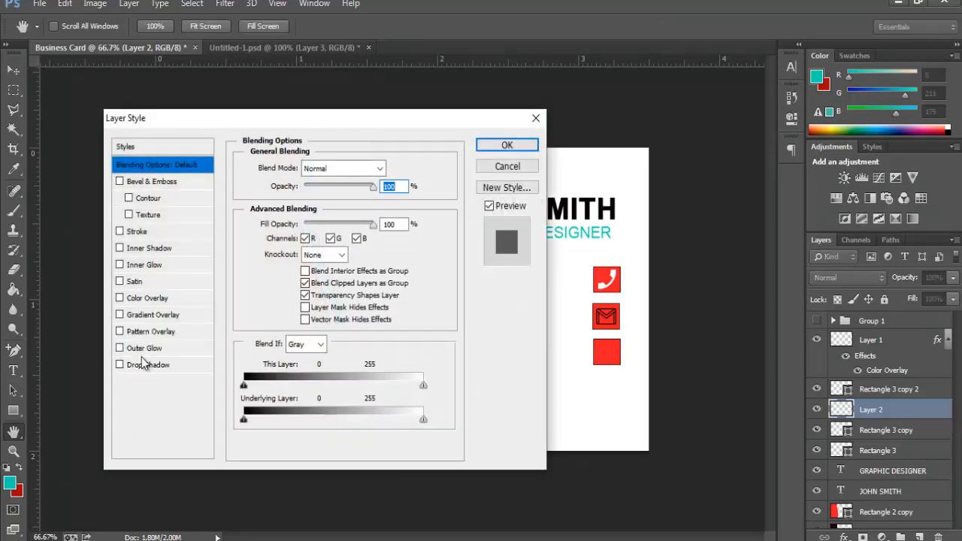
click(143, 298)
click(390, 168)
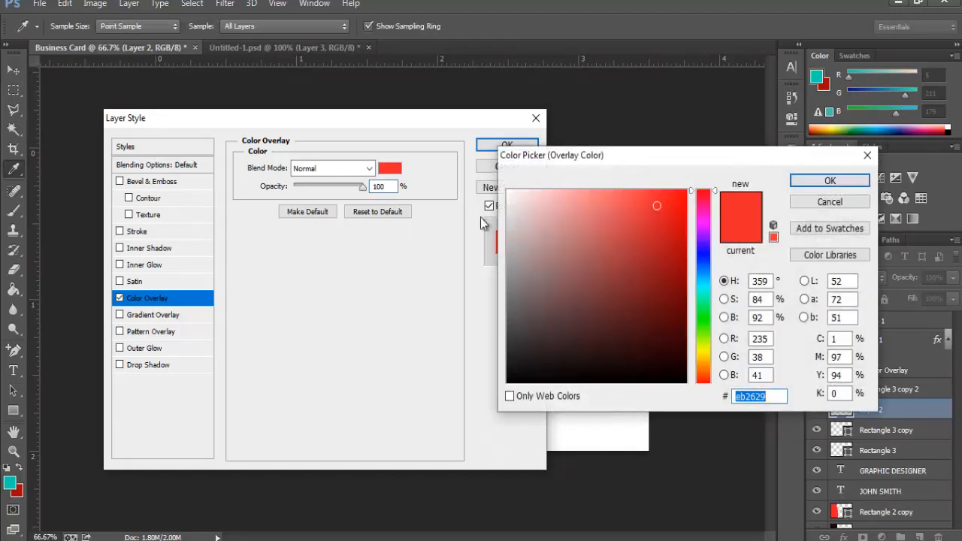
click(509, 194)
click(827, 182)
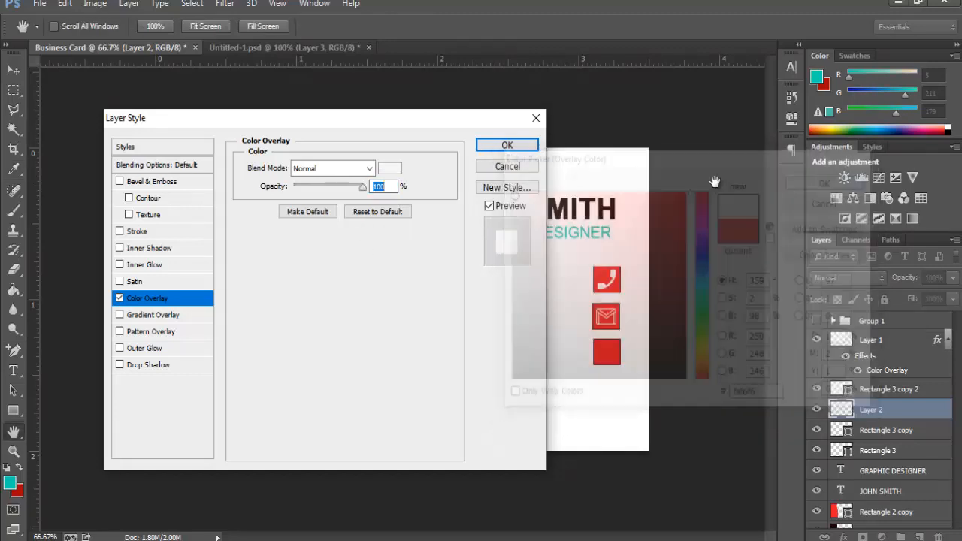
click(508, 145)
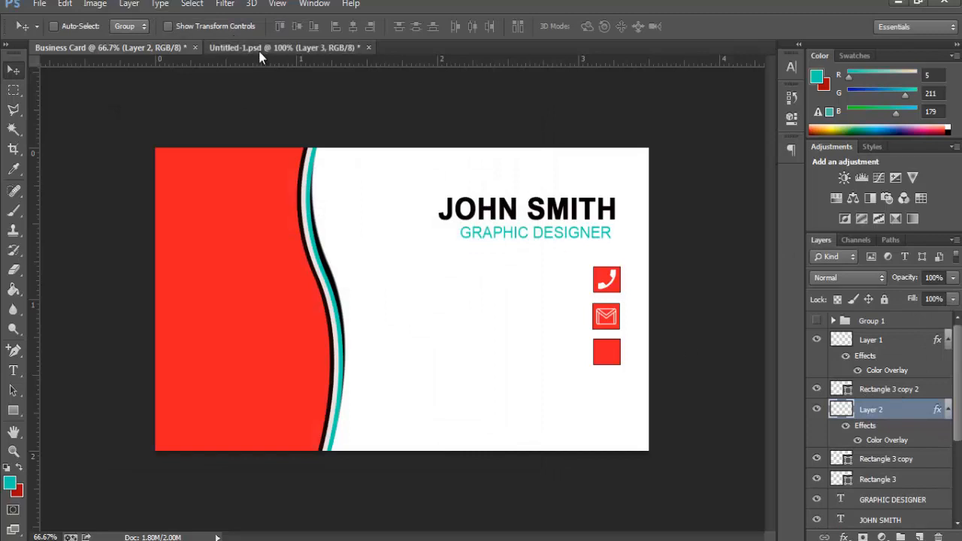
Step: Take the location-pin icon layer from Untitled-1.psd toward the business card
click(300, 48)
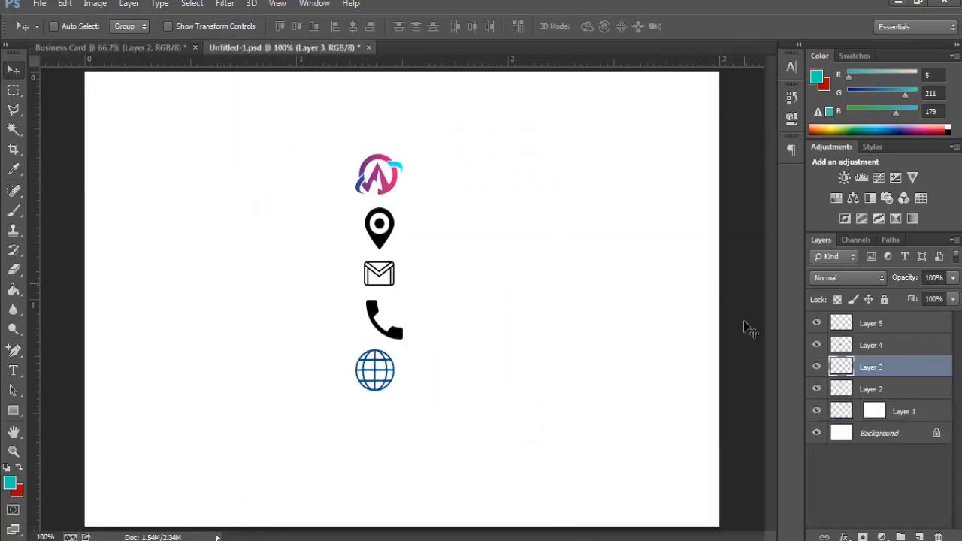
click(865, 389)
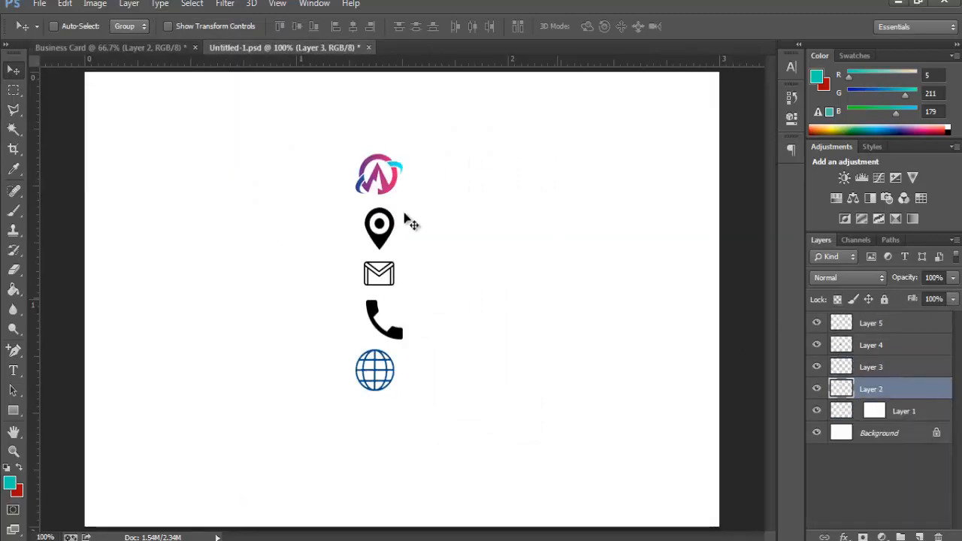
drag(388, 218, 591, 241)
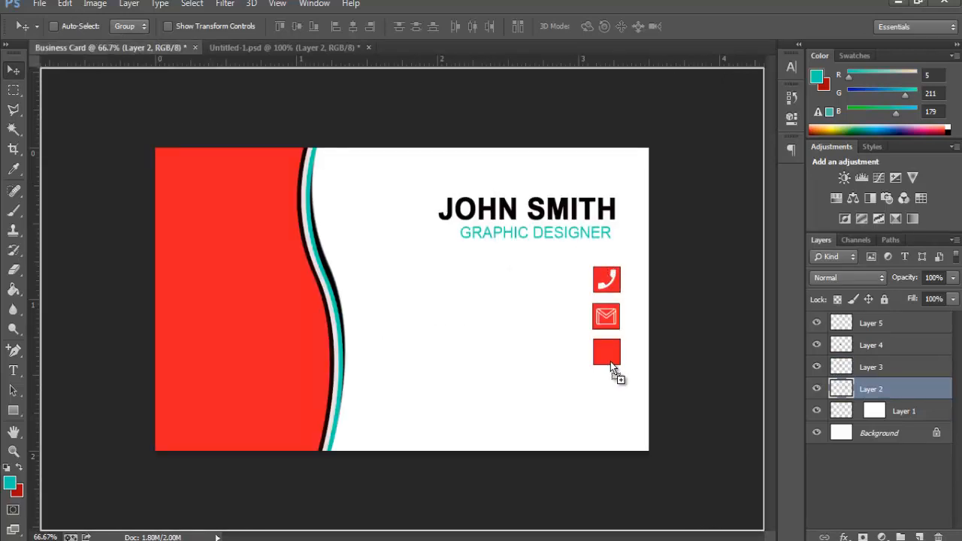
Step: Place the pin icon on the bottom square above Rectangle 3 copy 2, scaled to 71.43%
mouse_move(607, 353)
mouse_down()
mouse_move(621, 356)
mouse_move(612, 358)
mouse_up()
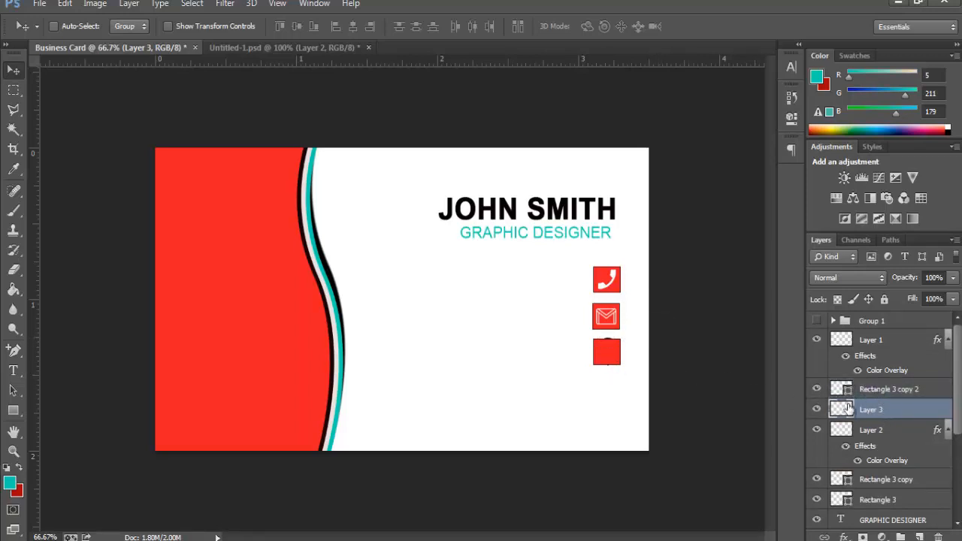
drag(872, 412, 870, 388)
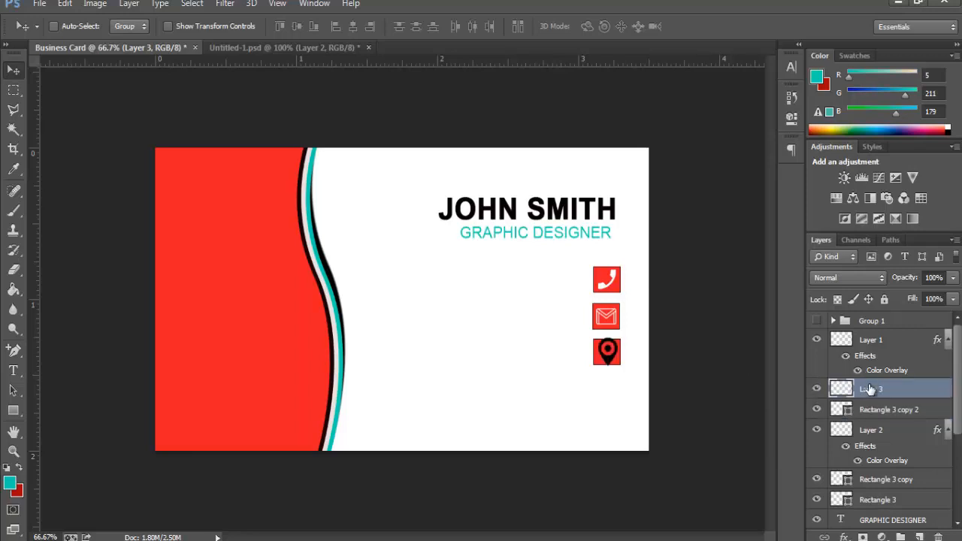
click(67, 4)
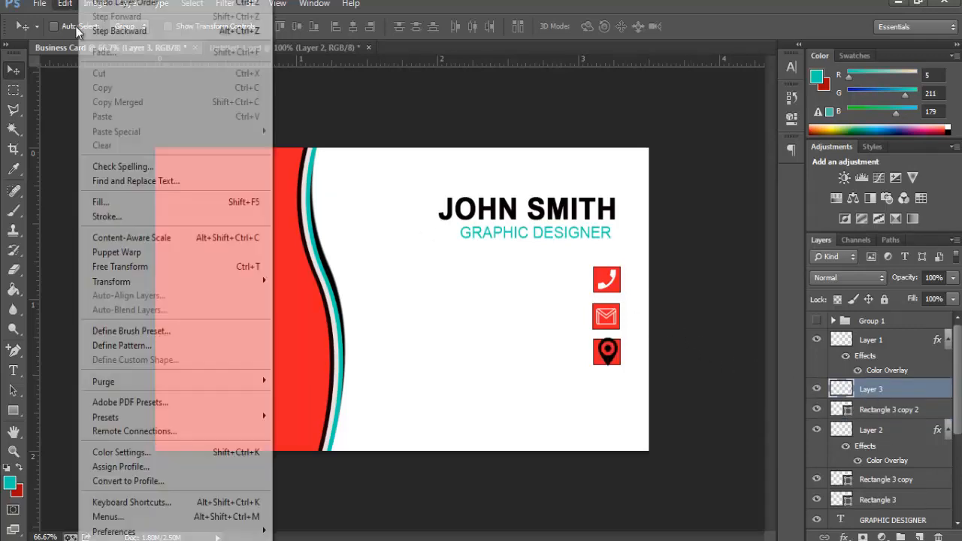
click(201, 267)
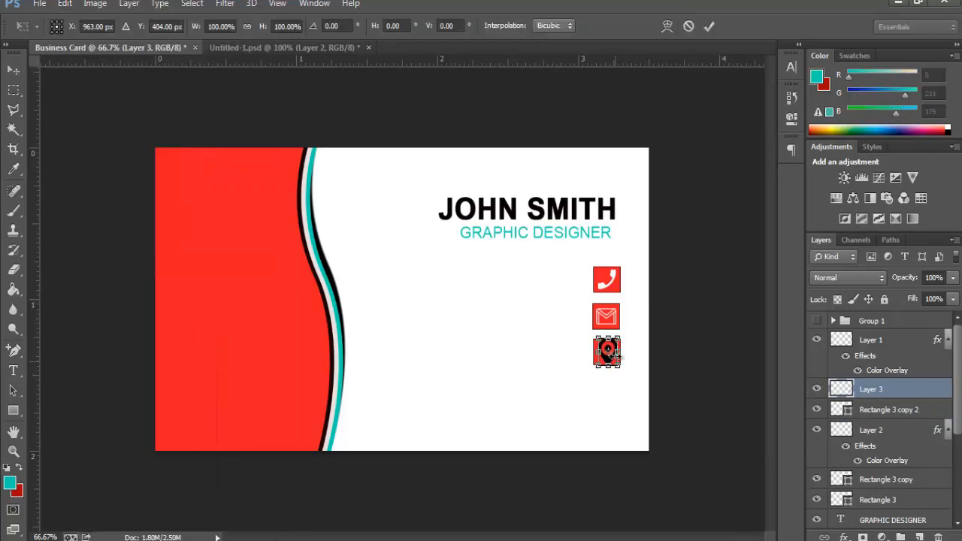
drag(624, 336, 618, 342)
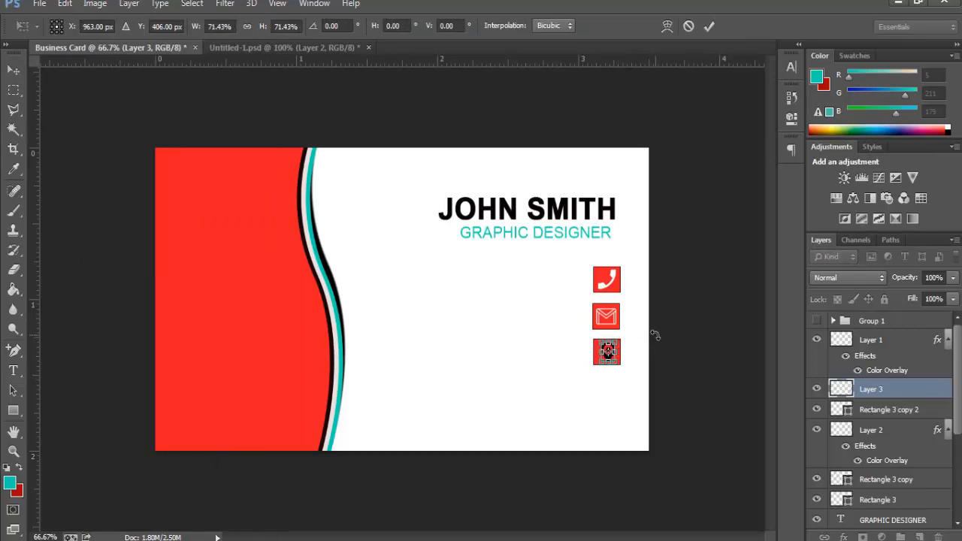
key(Return)
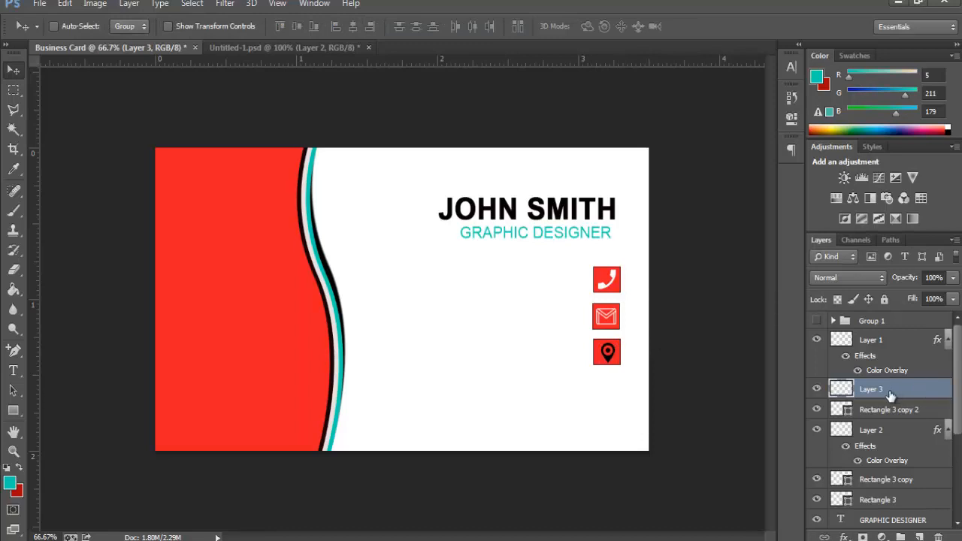
Step: Add a white Color Overlay to the location-pin icon's Layer 3
right_click(881, 390)
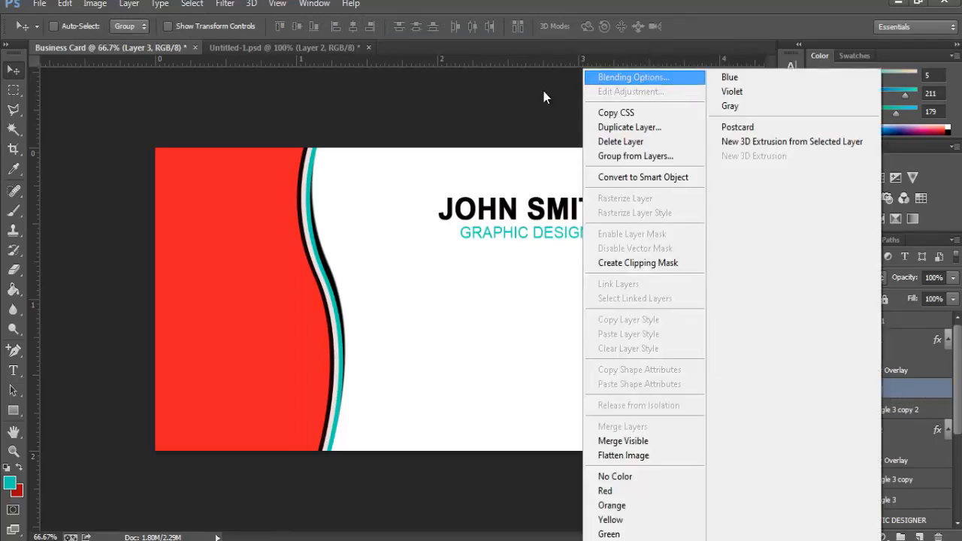
key(Escape)
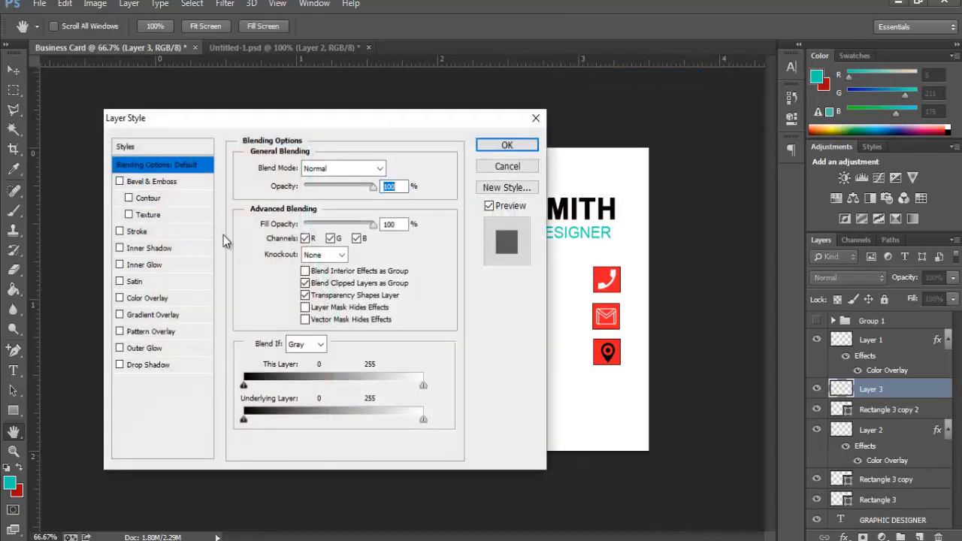
click(147, 298)
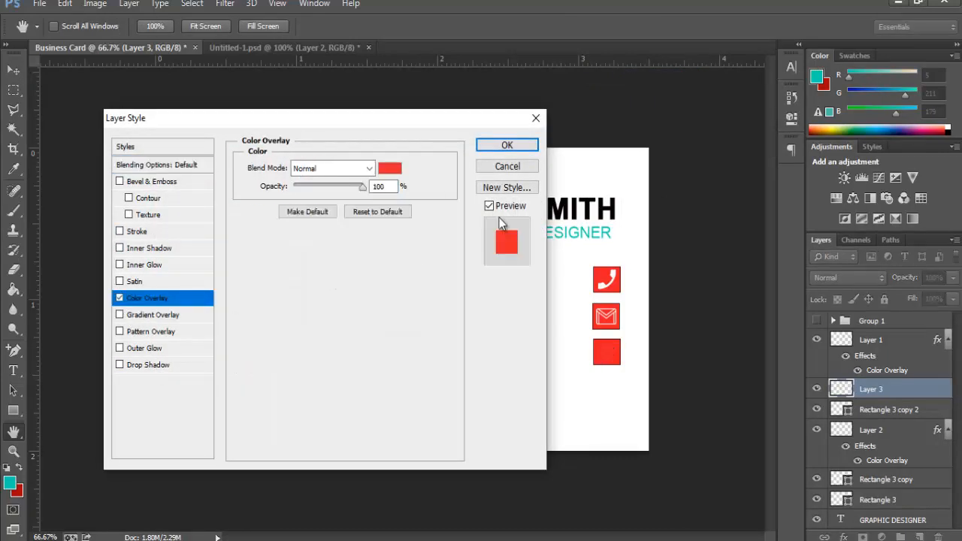
click(389, 168)
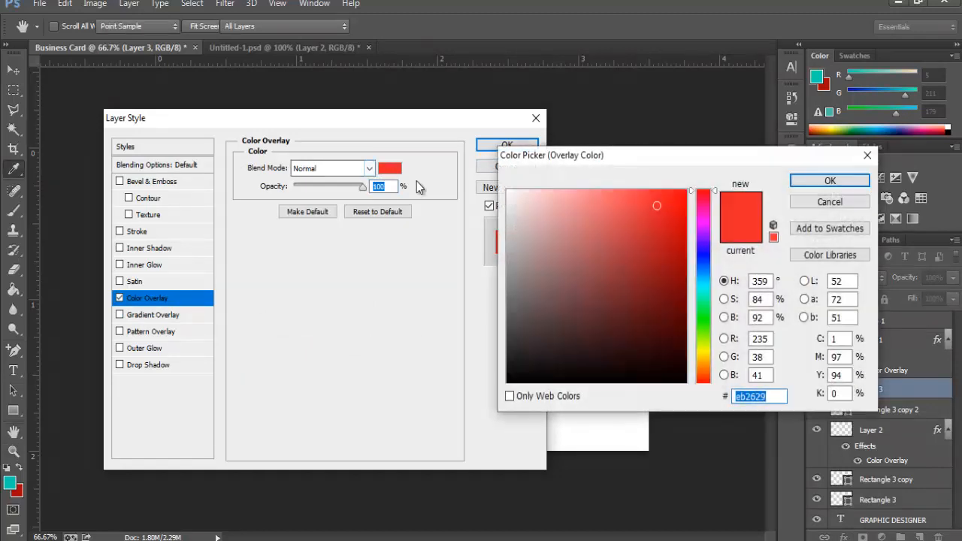
drag(509, 198, 509, 192)
click(830, 181)
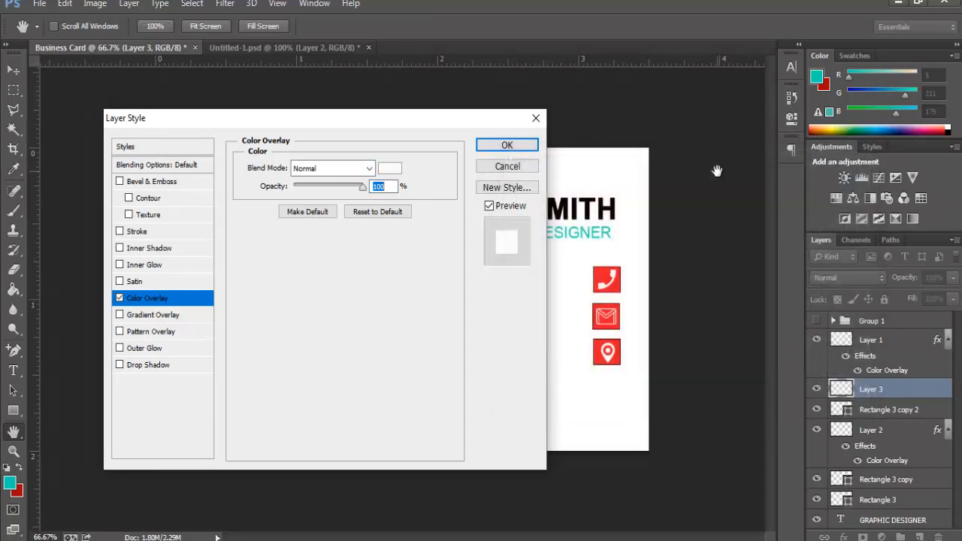
click(515, 148)
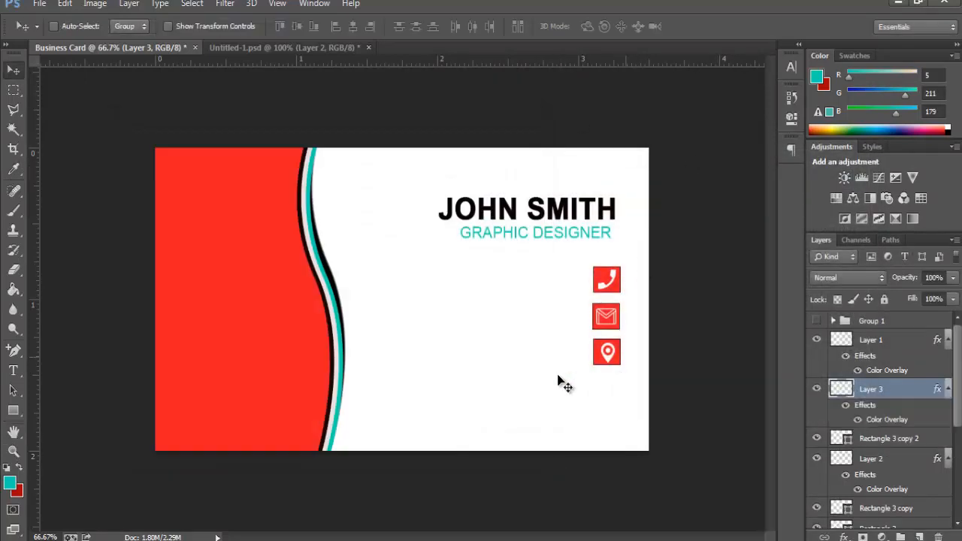
Step: Add a near-black (#000807) text line beside the phone icon and type the phone number
click(16, 370)
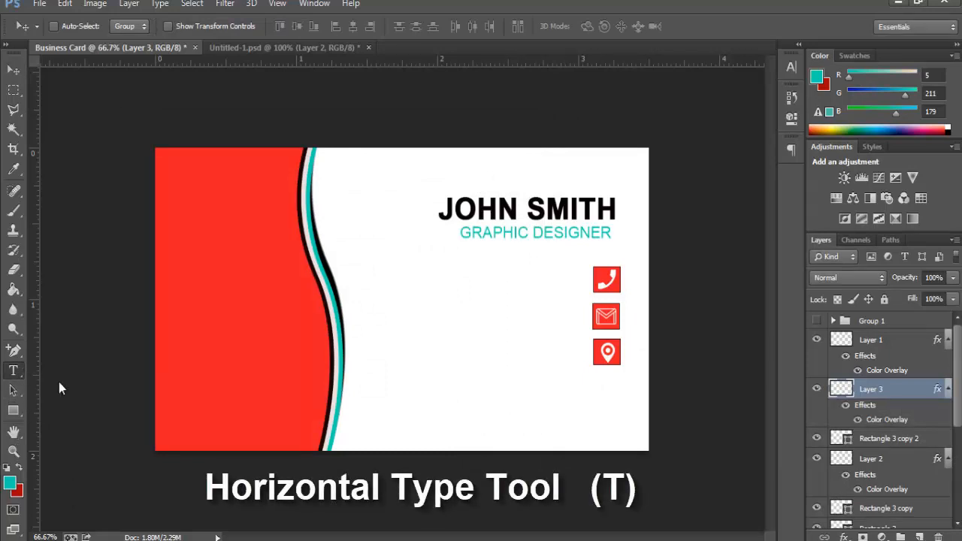
click(464, 288)
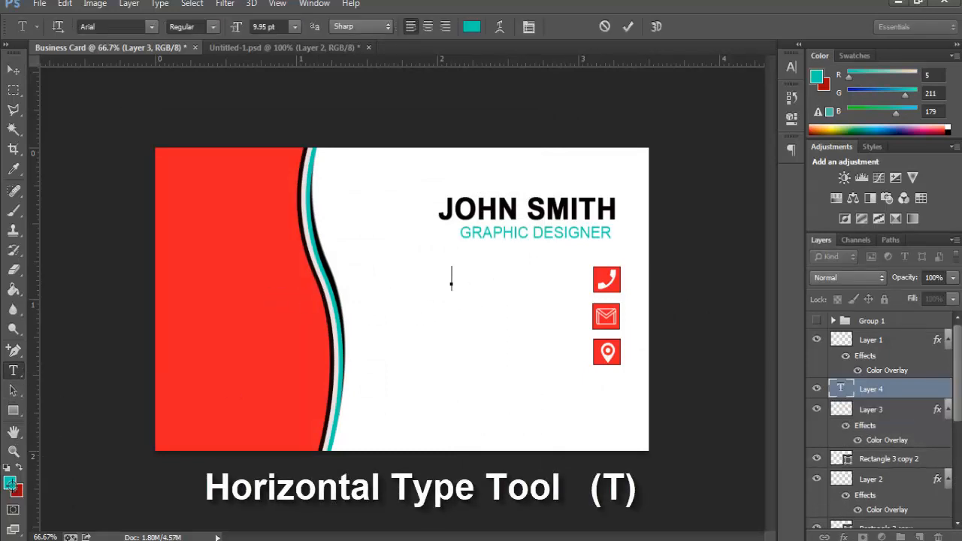
click(10, 482)
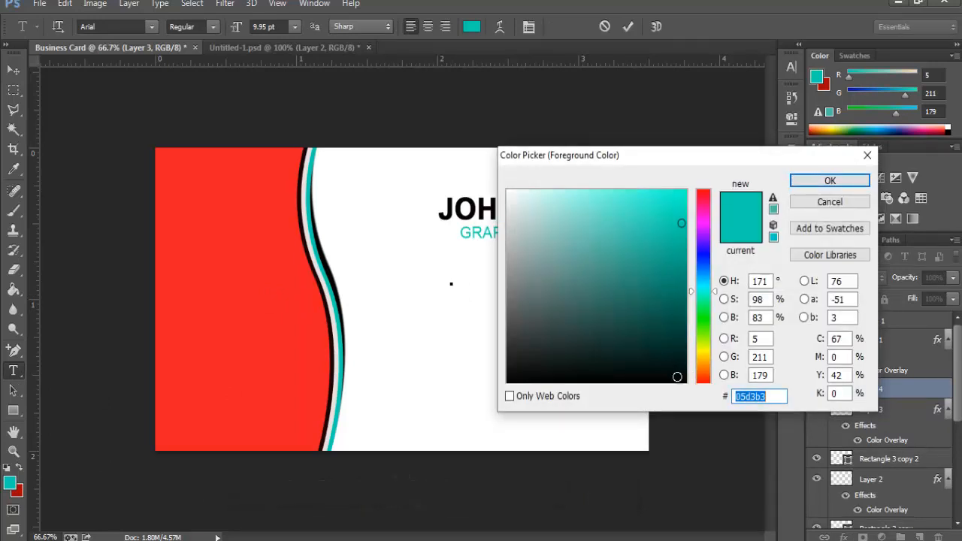
text(000807)
click(826, 182)
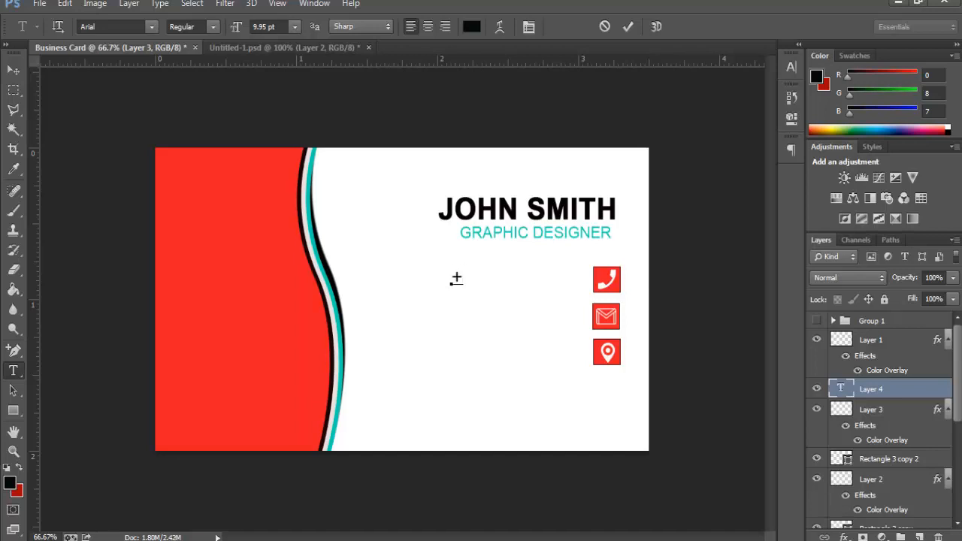
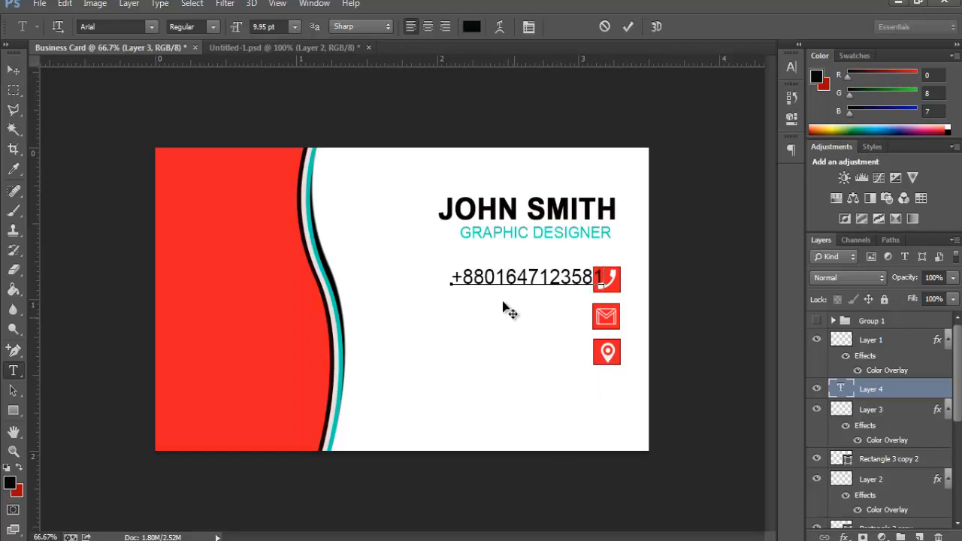
Step: Set the phone number to 8 pt and position it beside the phone icon
mouse_move(503, 309)
mouse_down()
mouse_move(492, 317)
mouse_move(499, 314)
mouse_up()
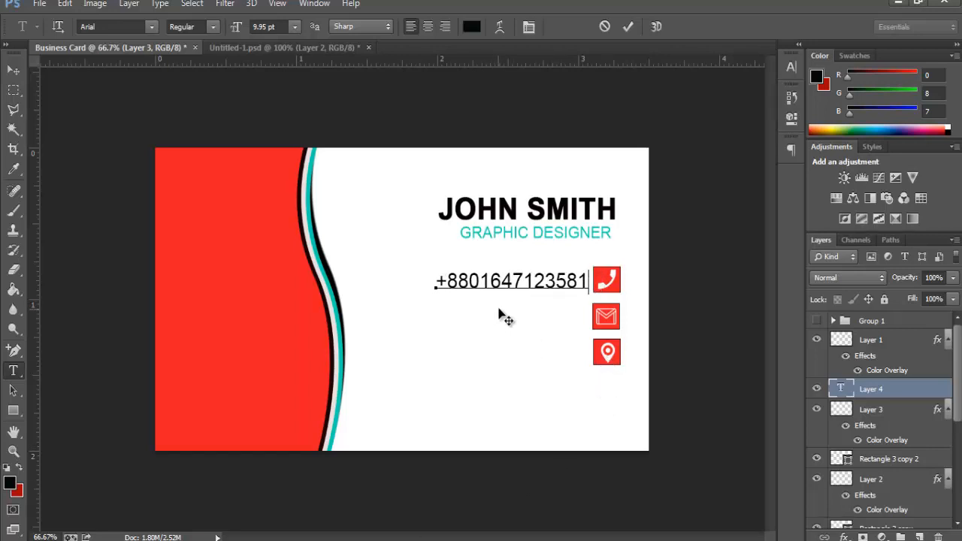
drag(587, 281, 355, 336)
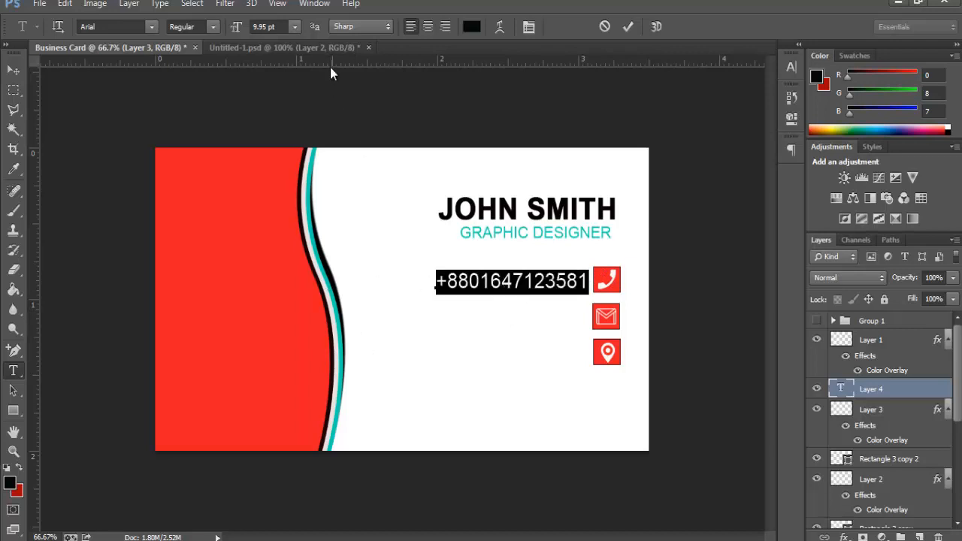
click(294, 26)
click(284, 87)
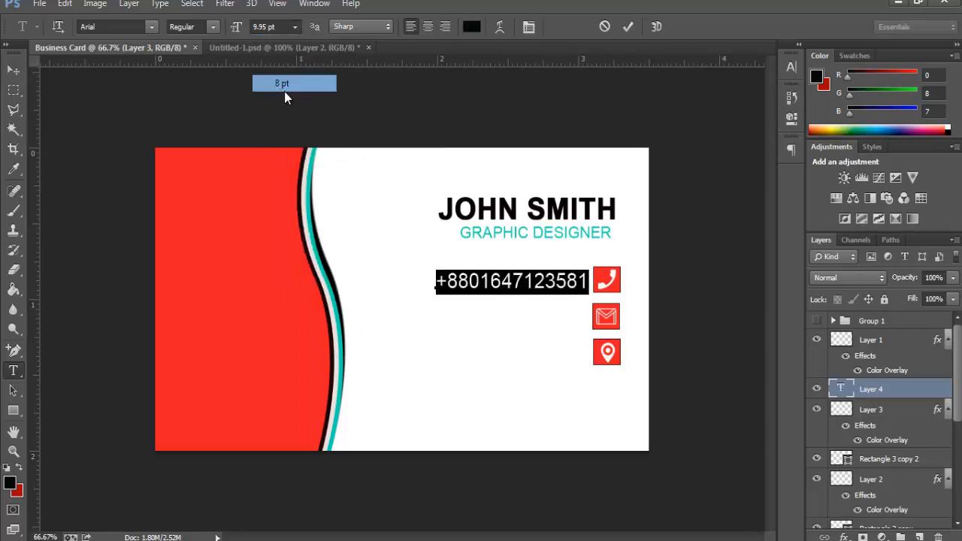
drag(527, 322, 547, 316)
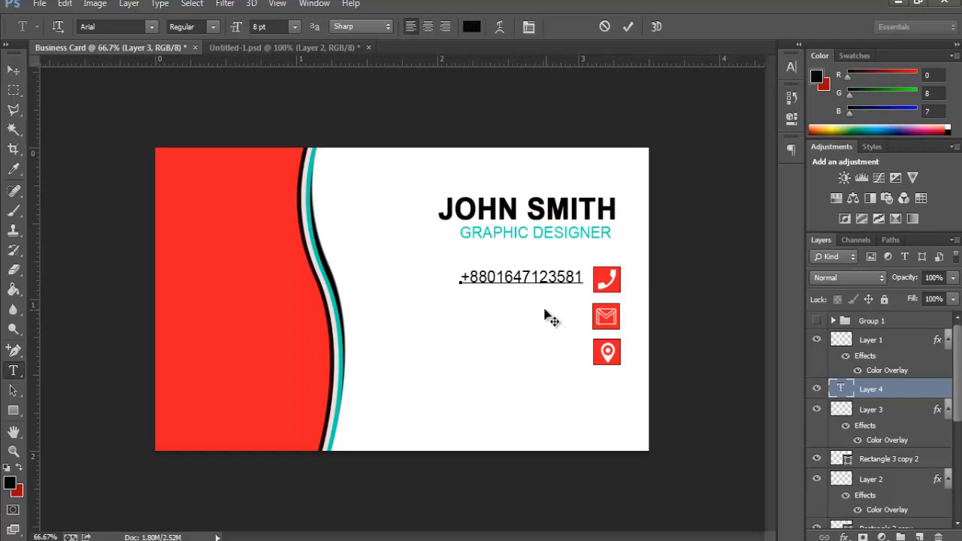
click(630, 26)
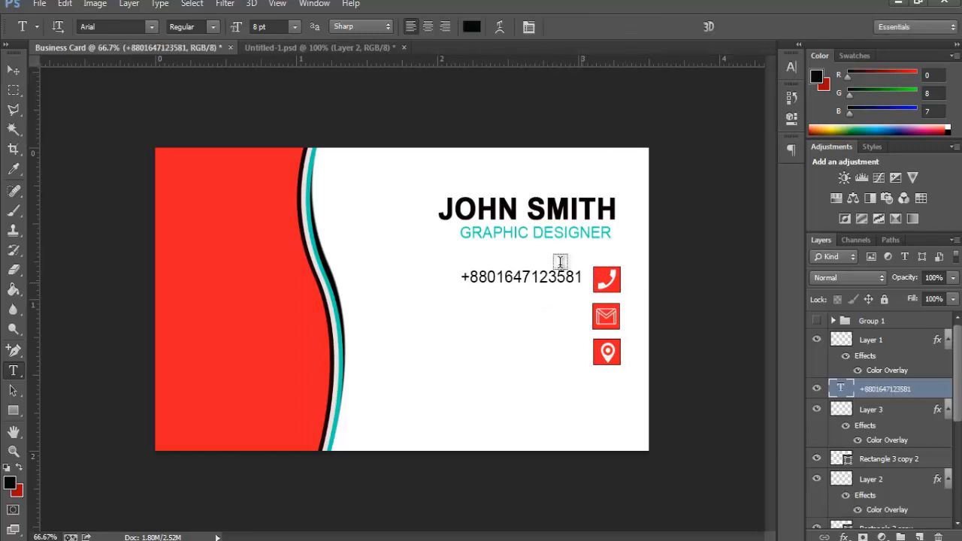
Step: Scale the phone number down to about 86% with Free Transform
click(65, 4)
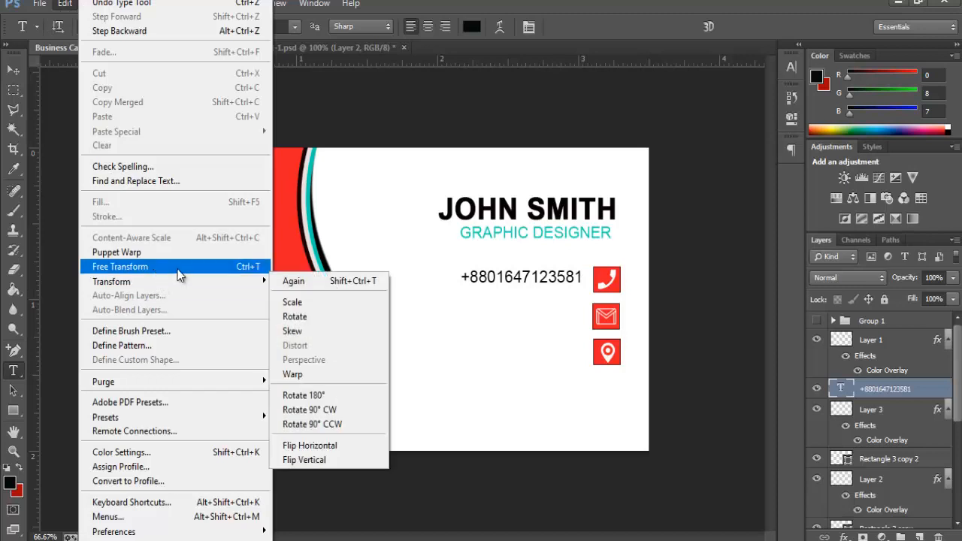
click(173, 264)
drag(581, 287, 575, 286)
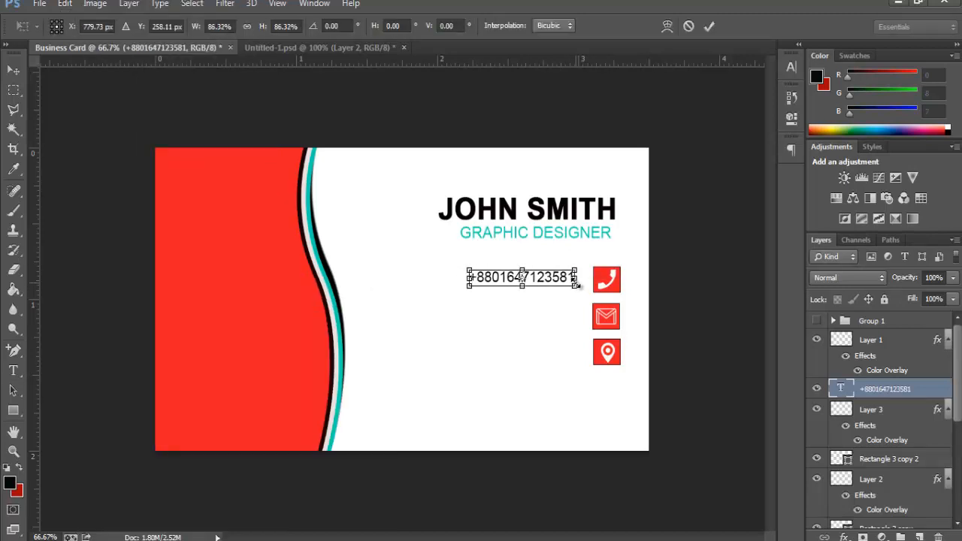
key(Return)
Step: Shift the phone number right beside the icon and duplicate it one line below
click(558, 276)
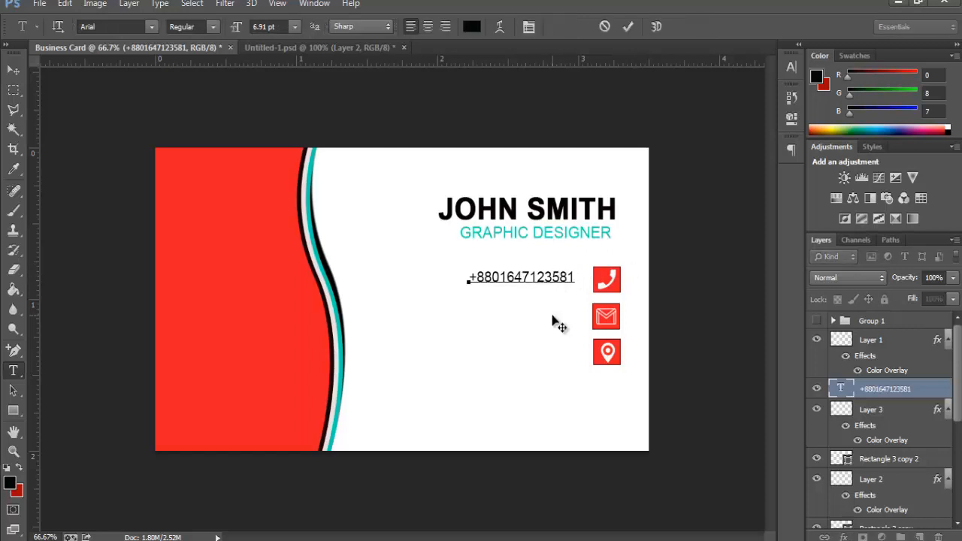
drag(554, 322, 567, 301)
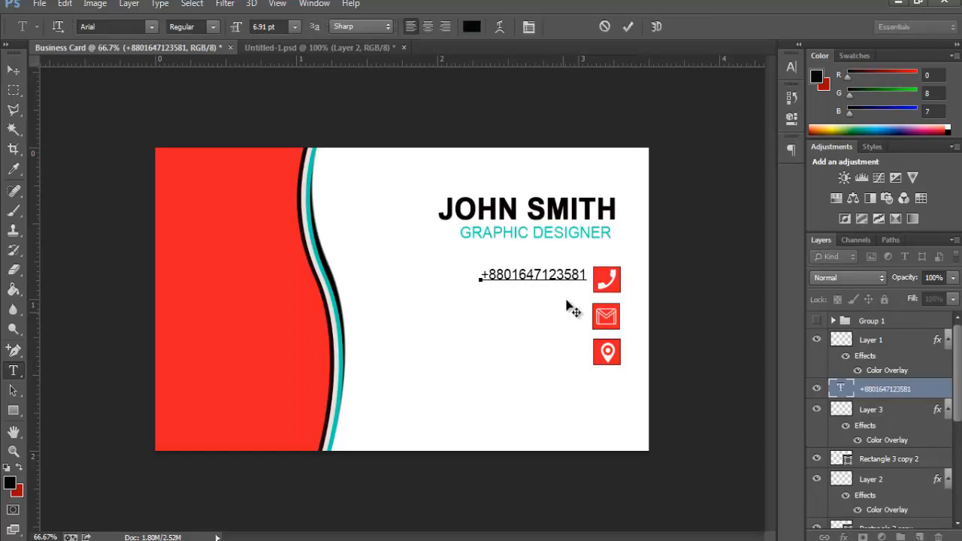
click(630, 27)
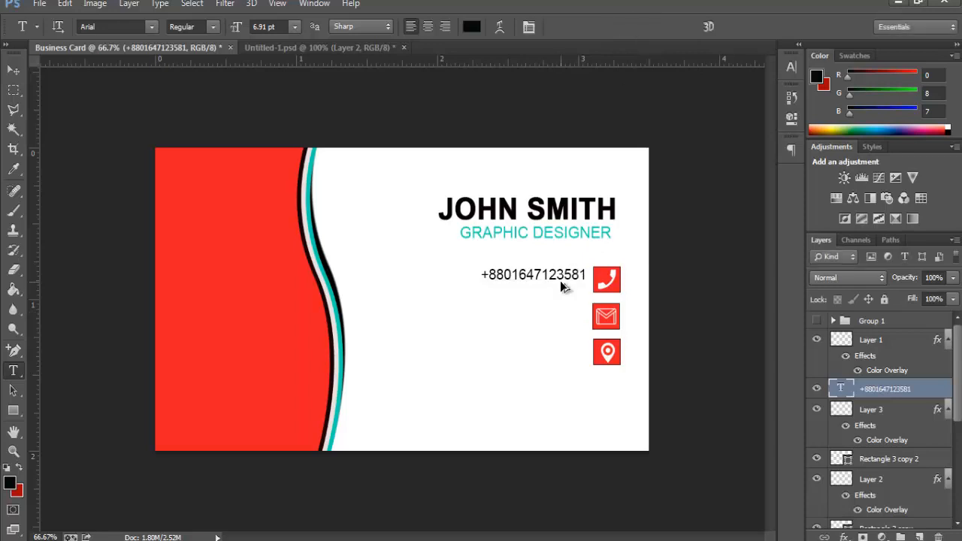
drag(579, 274, 580, 290)
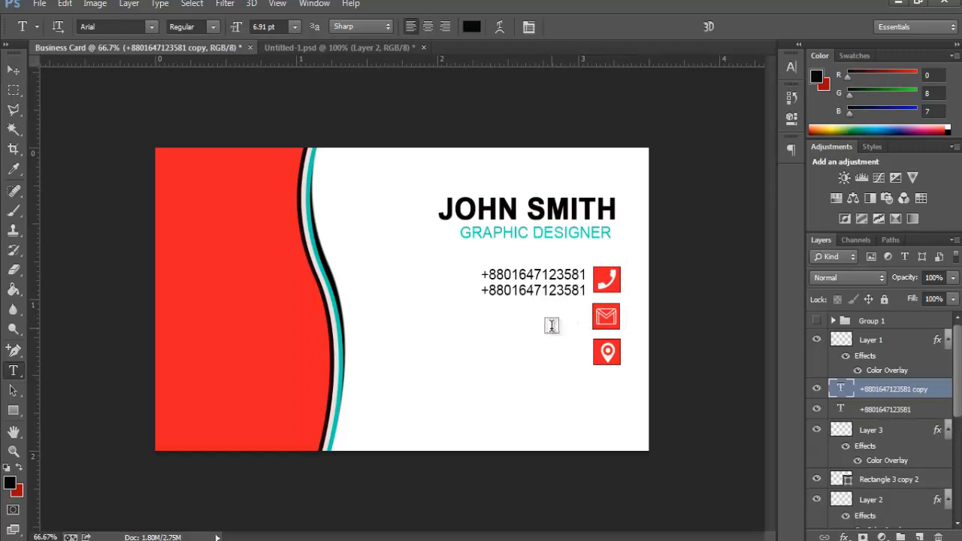
Step: Discard a stray empty text layer and keep the duplicated second phone line unchanged
click(495, 321)
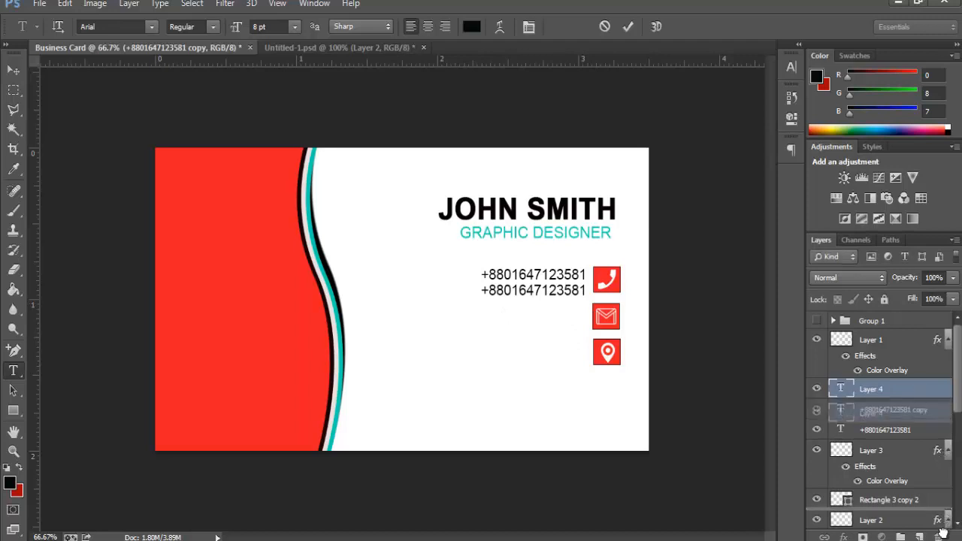
key(Escape)
click(570, 298)
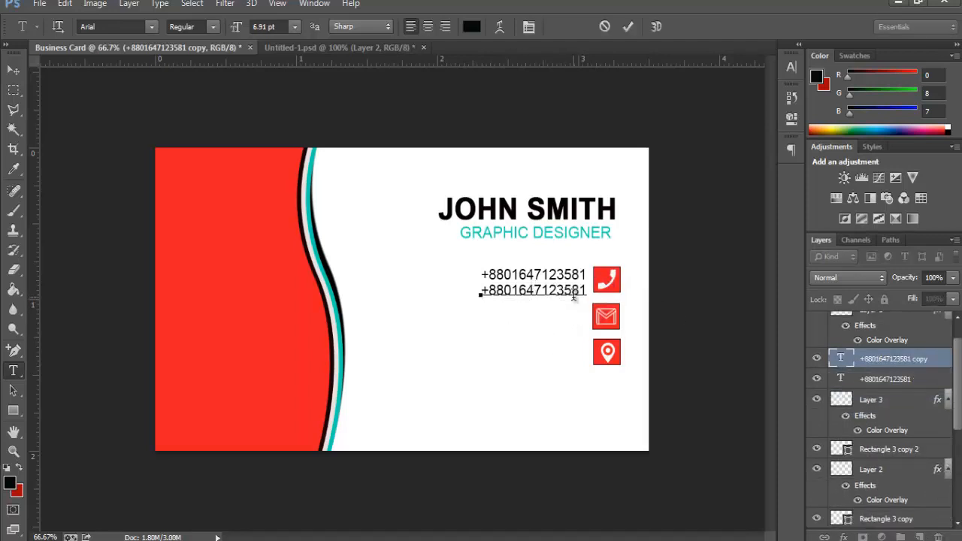
key(Return)
key(BackSpace)
click(627, 27)
Step: Copy the line beside the mail icon and retype it as the email address
drag(543, 297, 532, 320)
drag(475, 312, 583, 335)
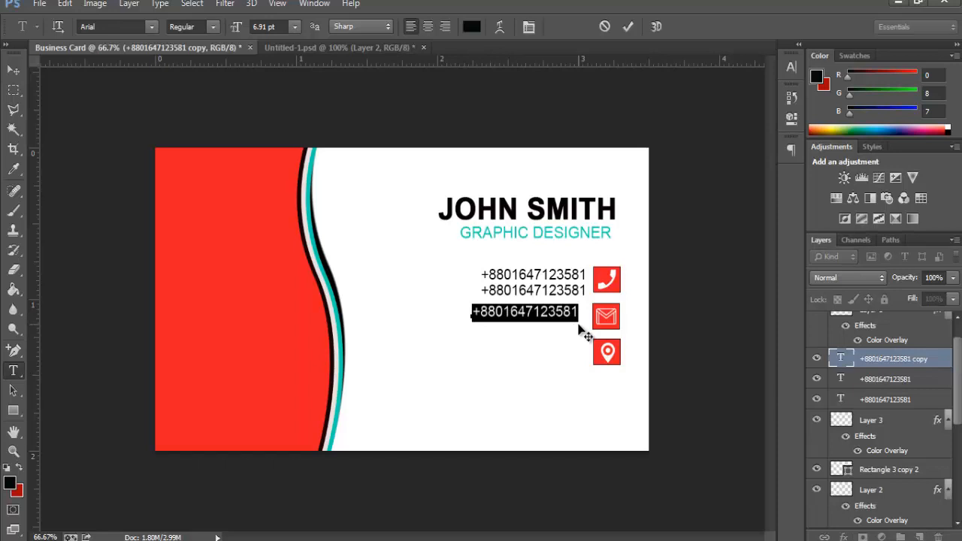
key(BackSpace)
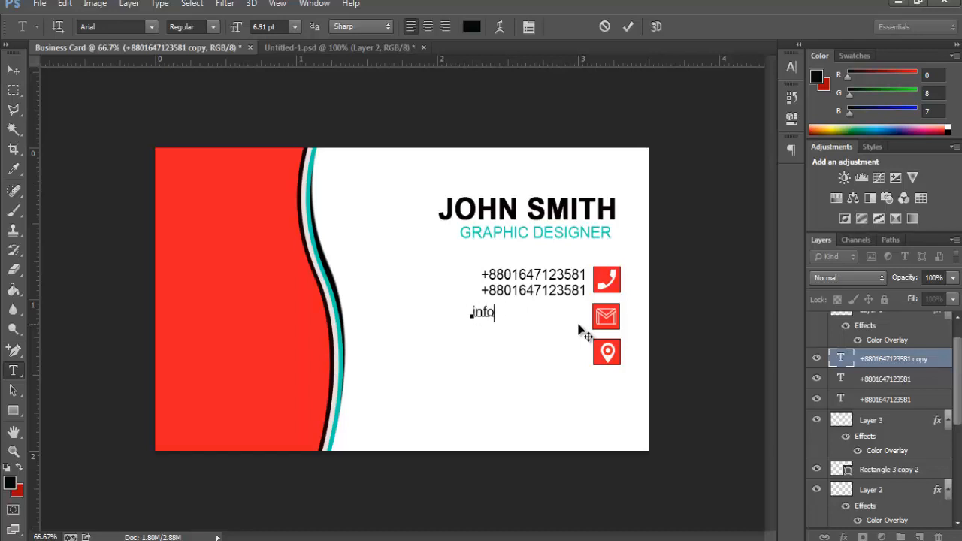
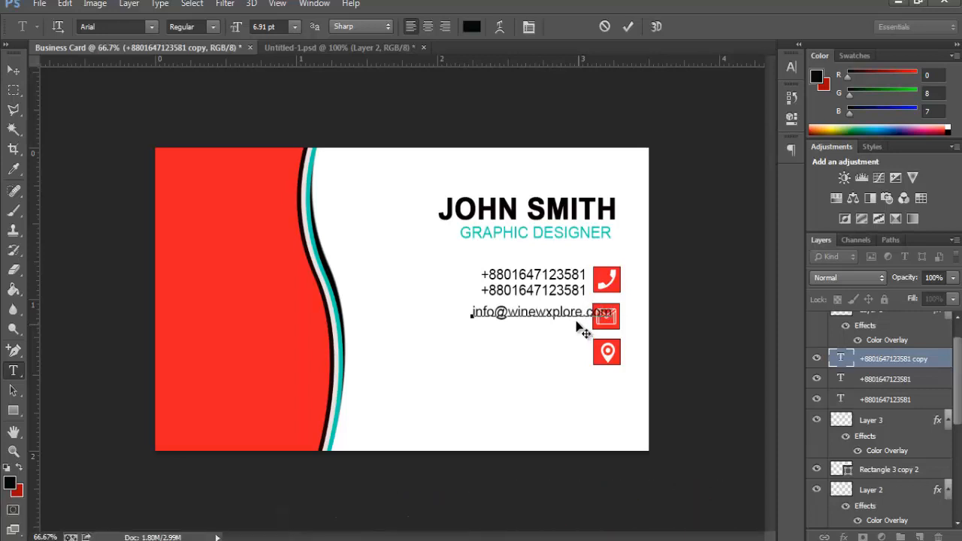
Step: Align the email line beside the mail icon with small pixel nudges
drag(554, 337, 534, 342)
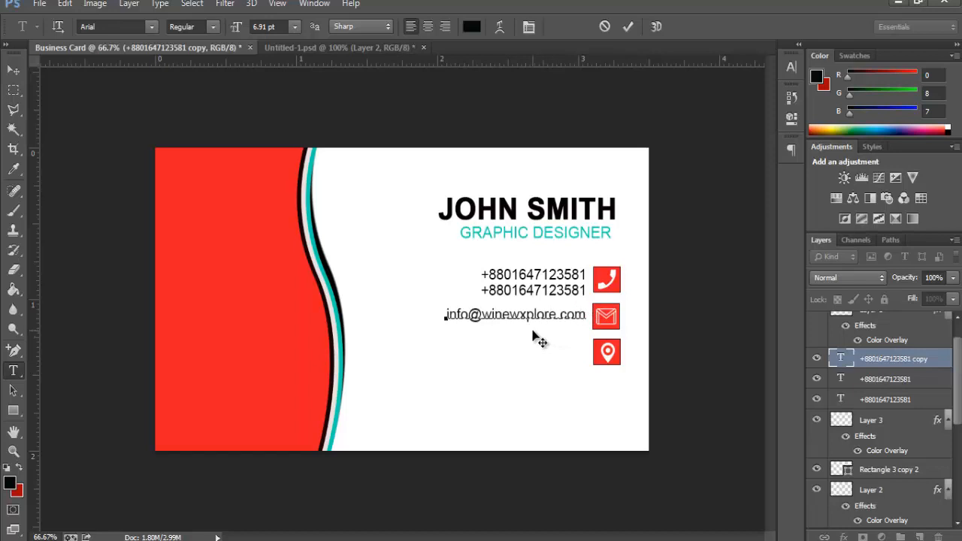
click(14, 72)
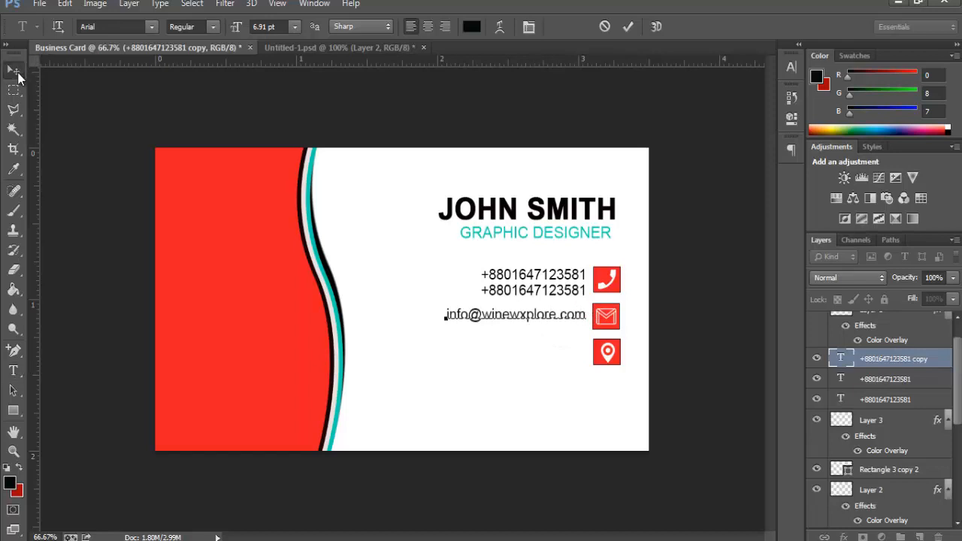
key(Up)
key(Up)
key(Up)
key(Up)
key(Up)
key(Up)
key(Up)
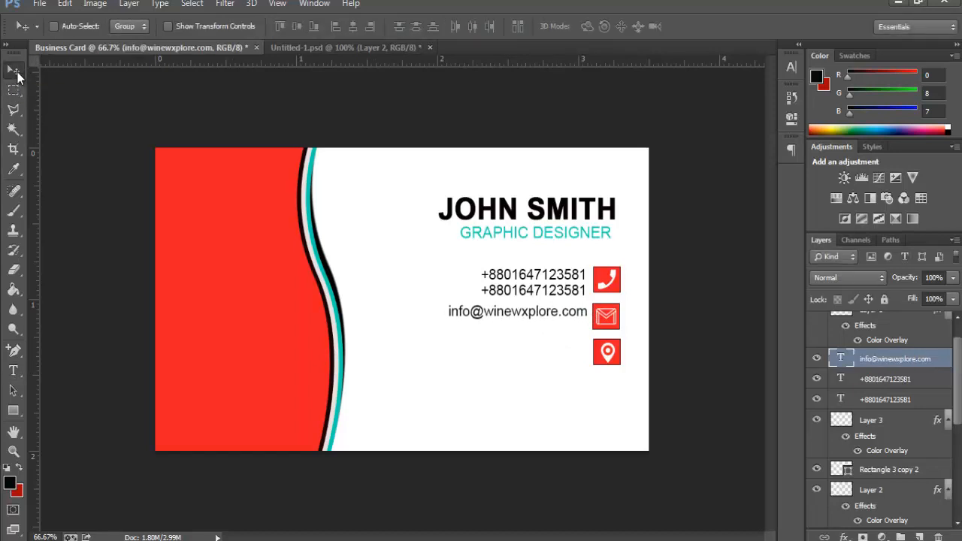
key(Up)
key(Up)
key(Right)
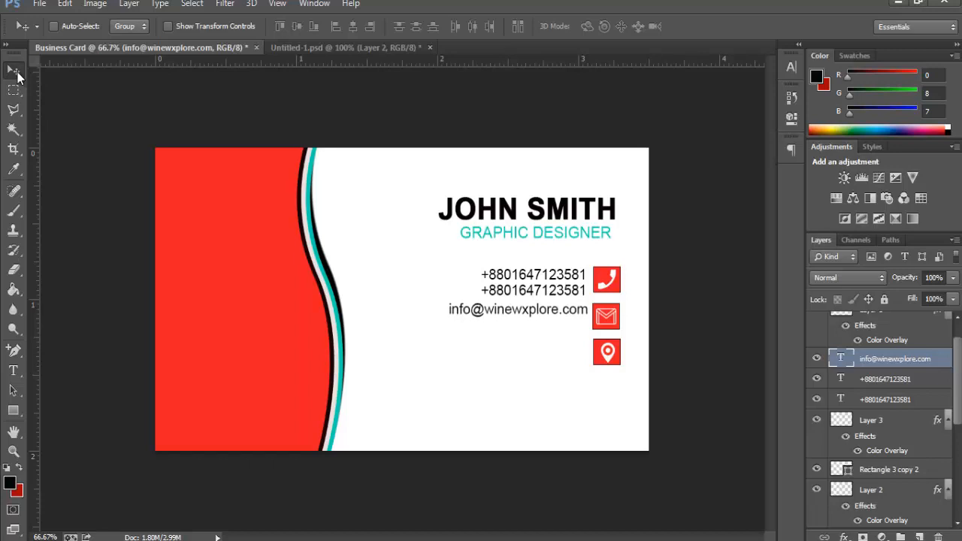
key(Down)
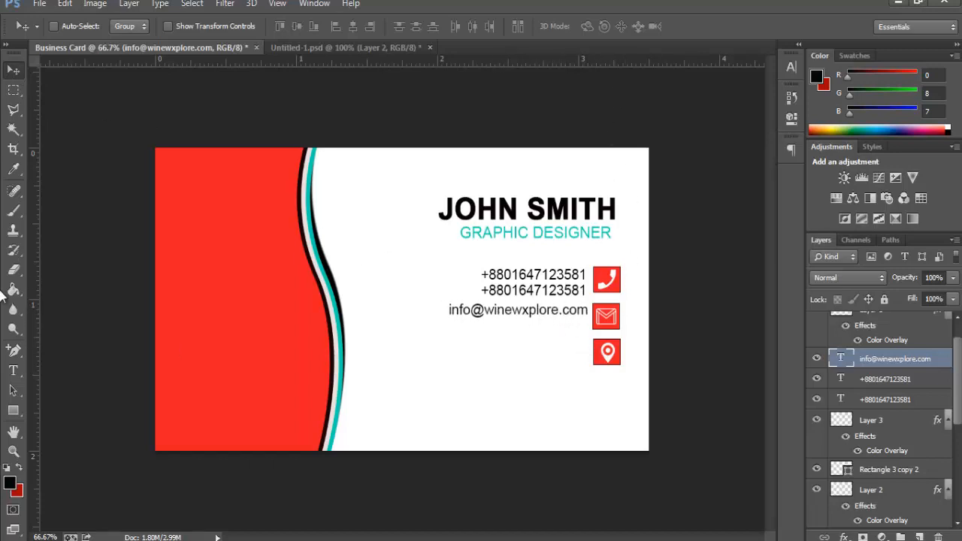
click(13, 370)
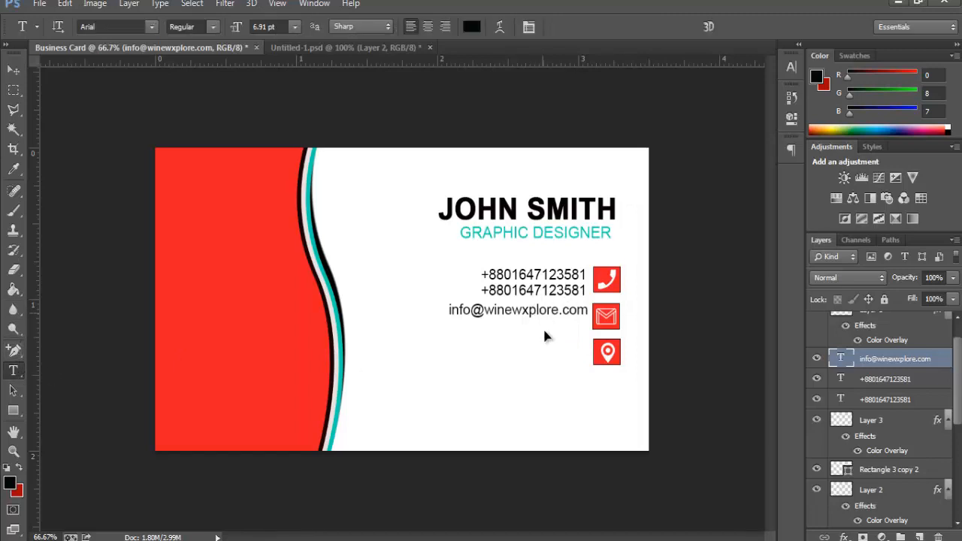
drag(544, 331, 546, 345)
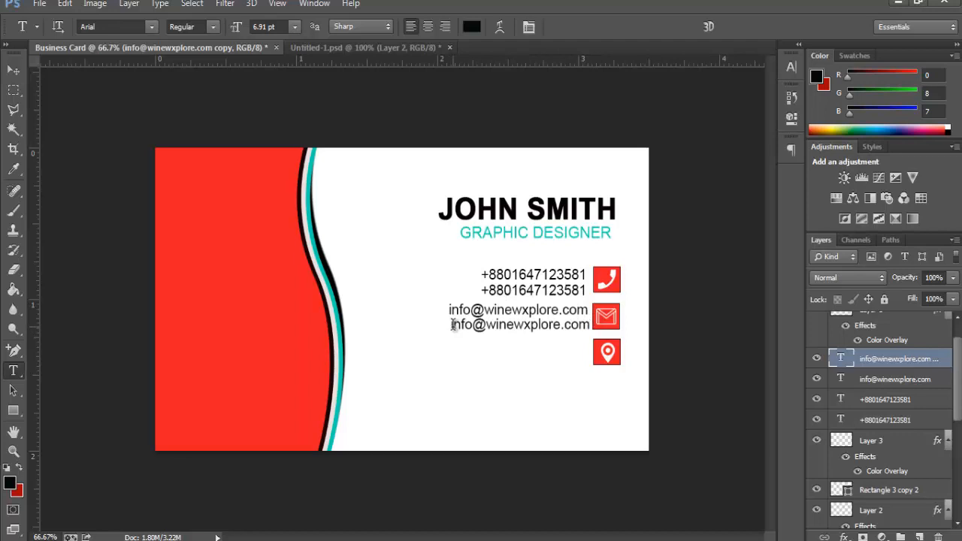
drag(451, 323, 618, 341)
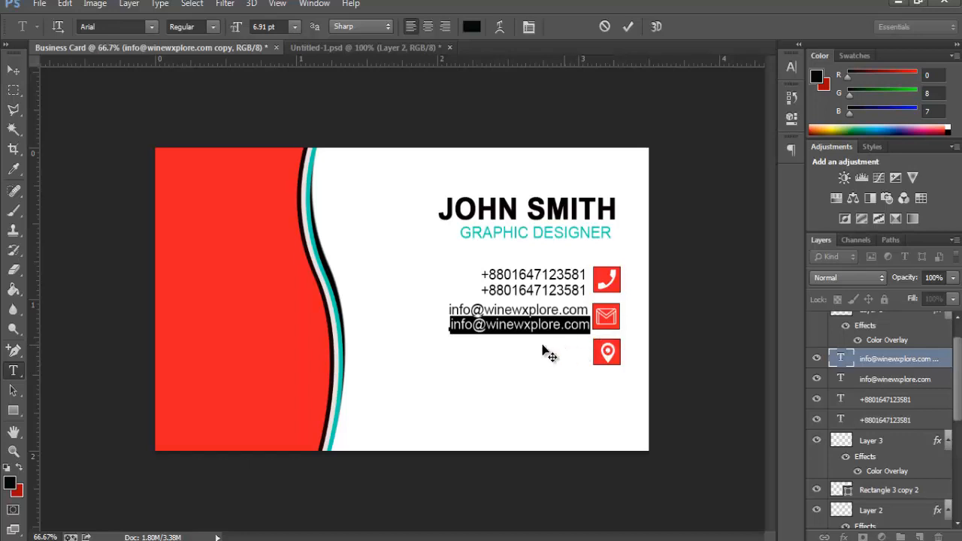
drag(490, 325, 445, 325)
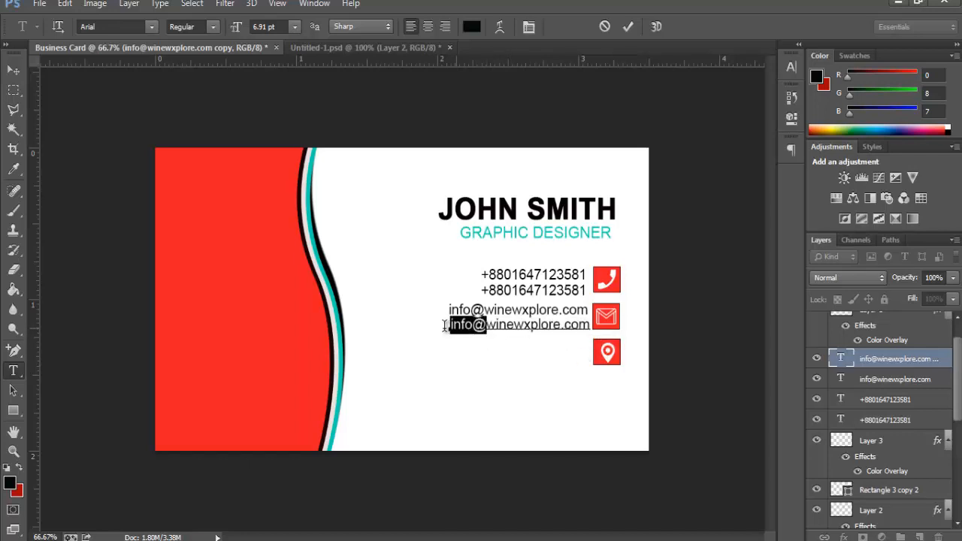
text(www.)
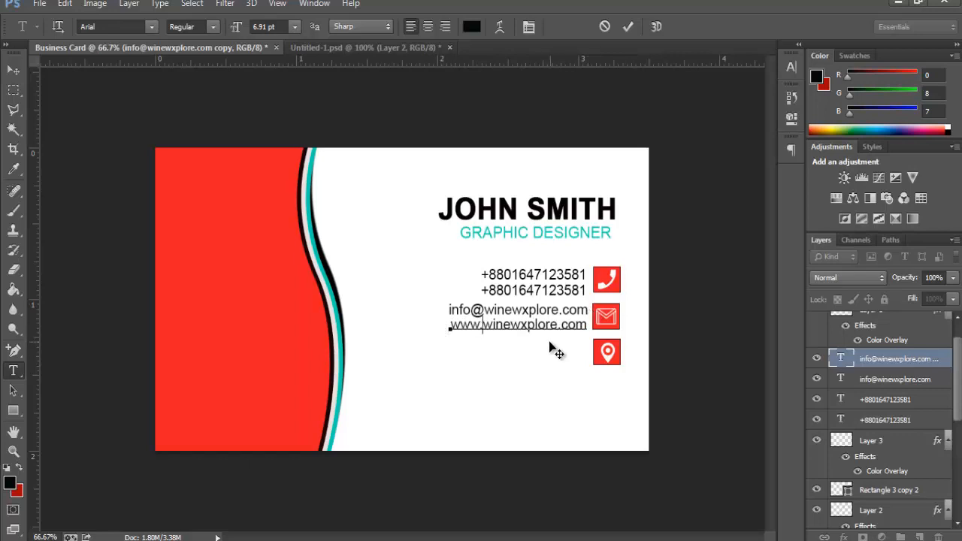
click(22, 69)
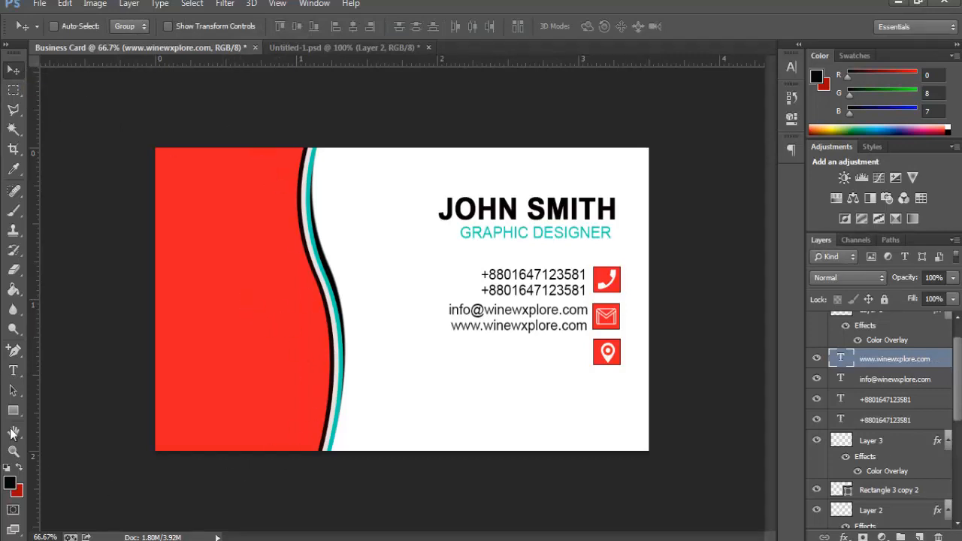
click(13, 370)
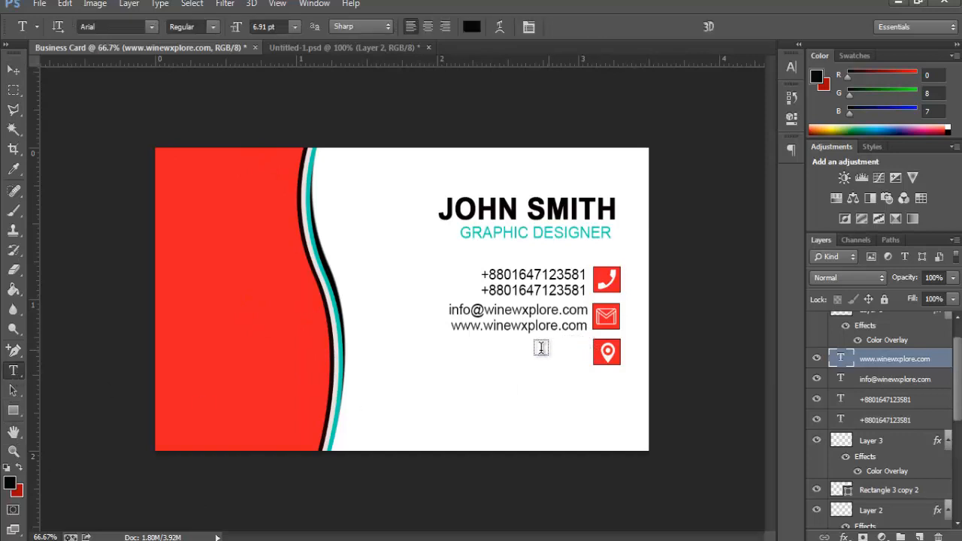
click(476, 350)
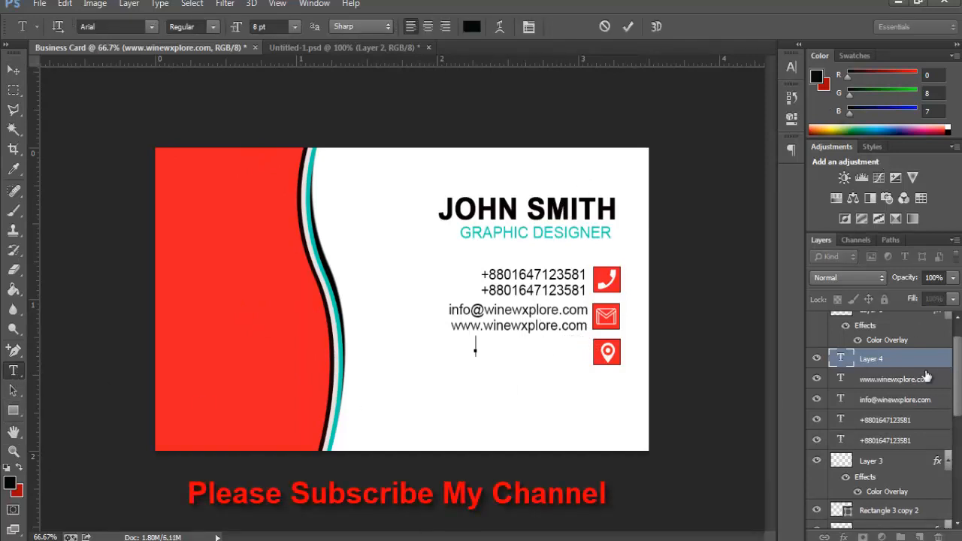
key(Escape)
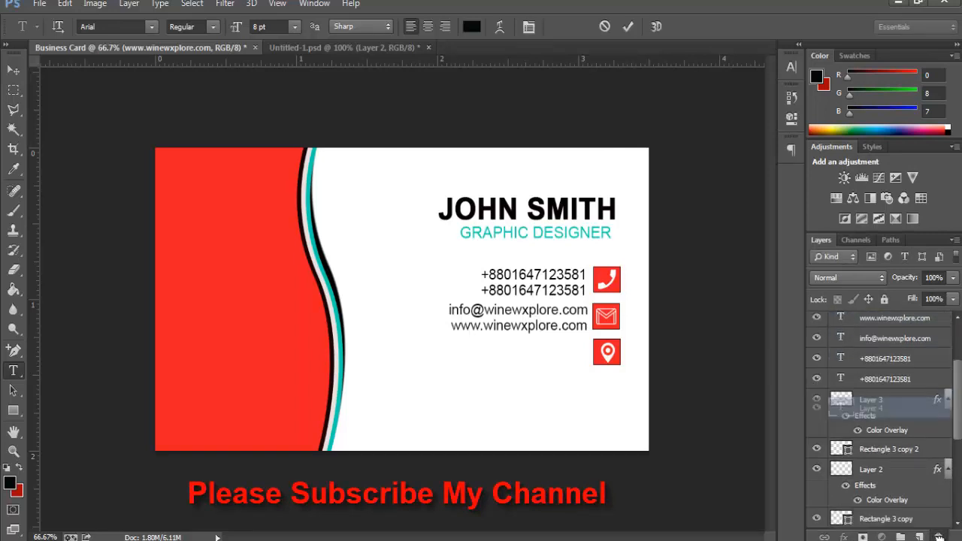
Step: Duplicate the website line below and retype it as the street-address line
click(537, 326)
click(627, 26)
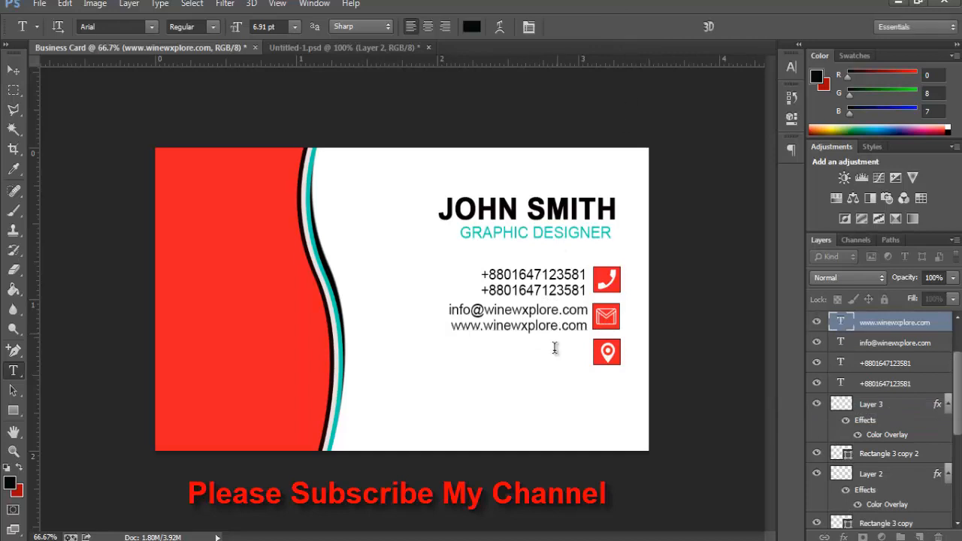
drag(547, 333, 547, 351)
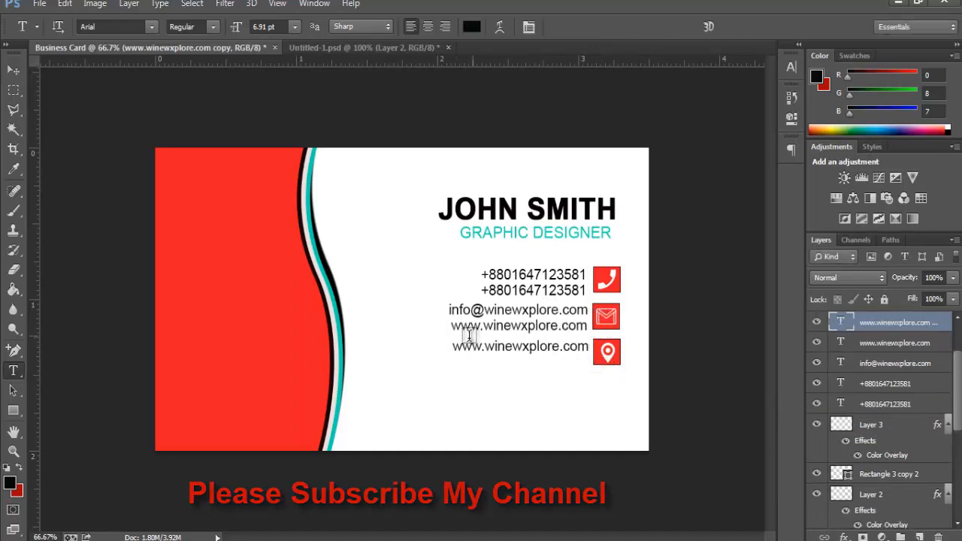
drag(453, 347, 609, 349)
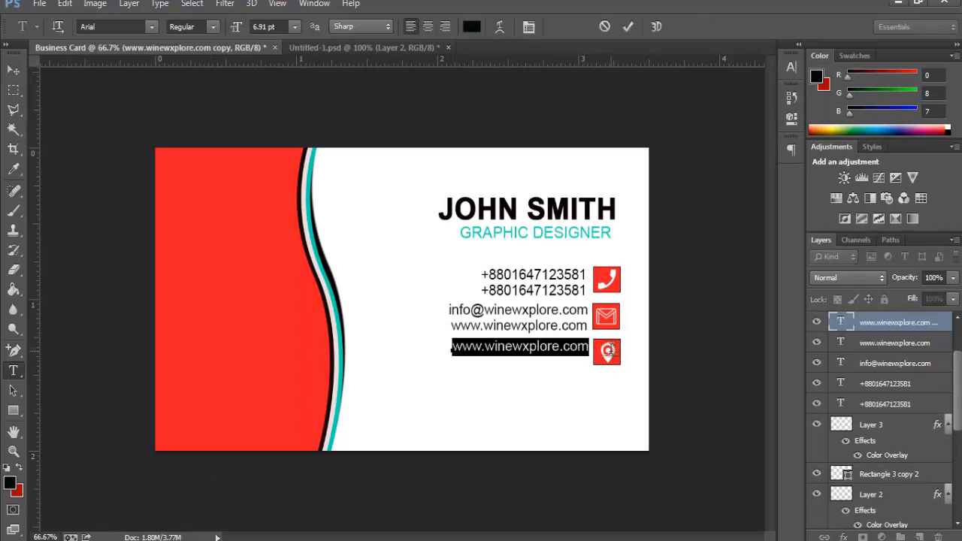
text(Yo)
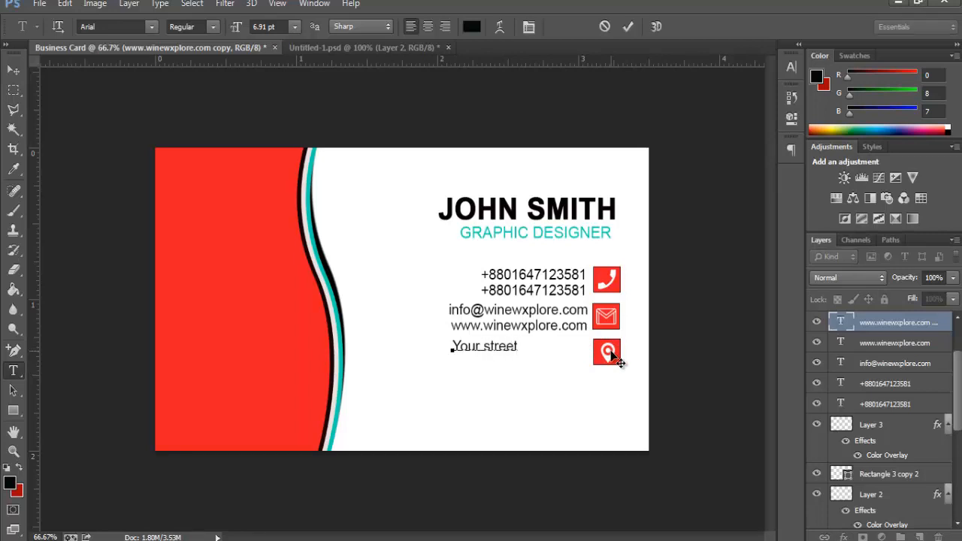
text(ur street Adders)
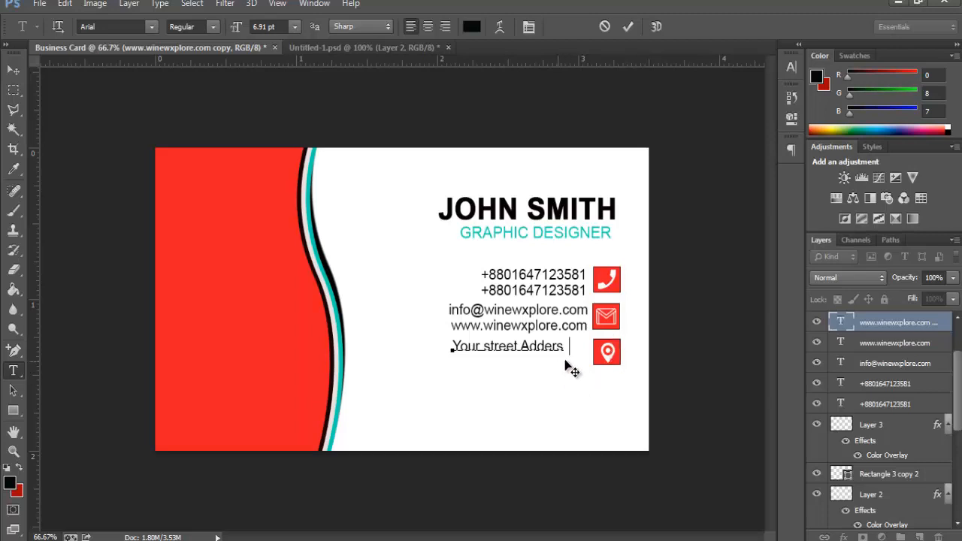
drag(571, 366, 579, 366)
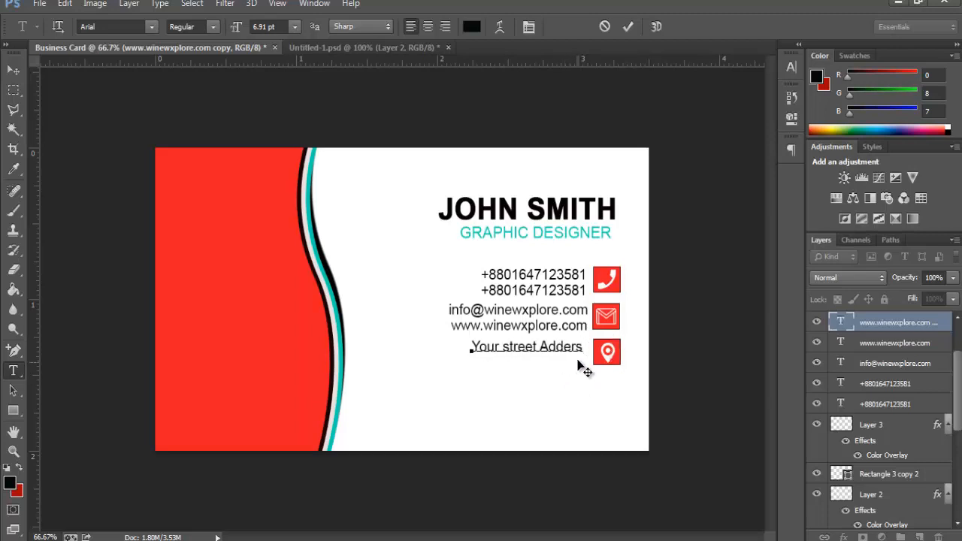
click(628, 27)
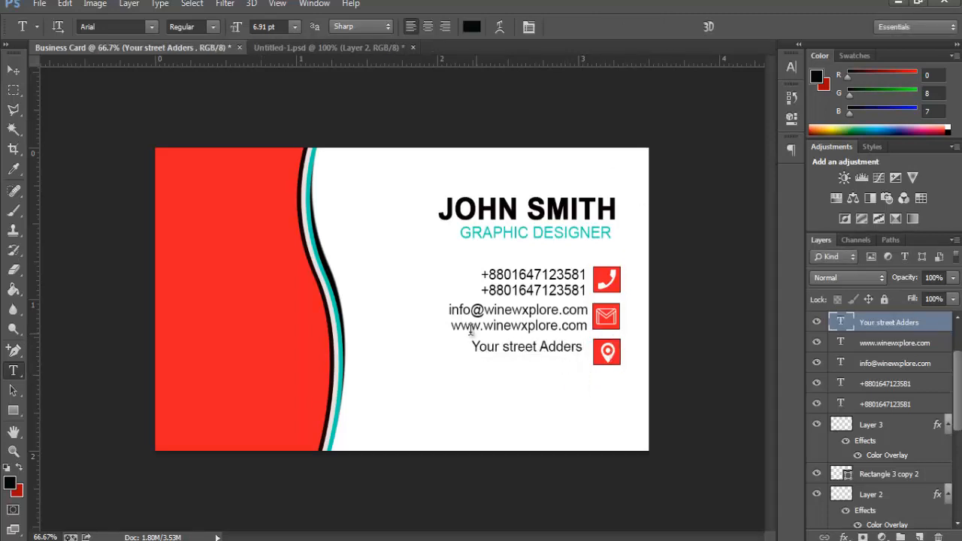
Step: Nudge the street line into alignment and duplicate it one line below
click(14, 70)
key(Right)
key(Right)
key(Right)
key(Right)
key(Right)
key(Right)
key(Right)
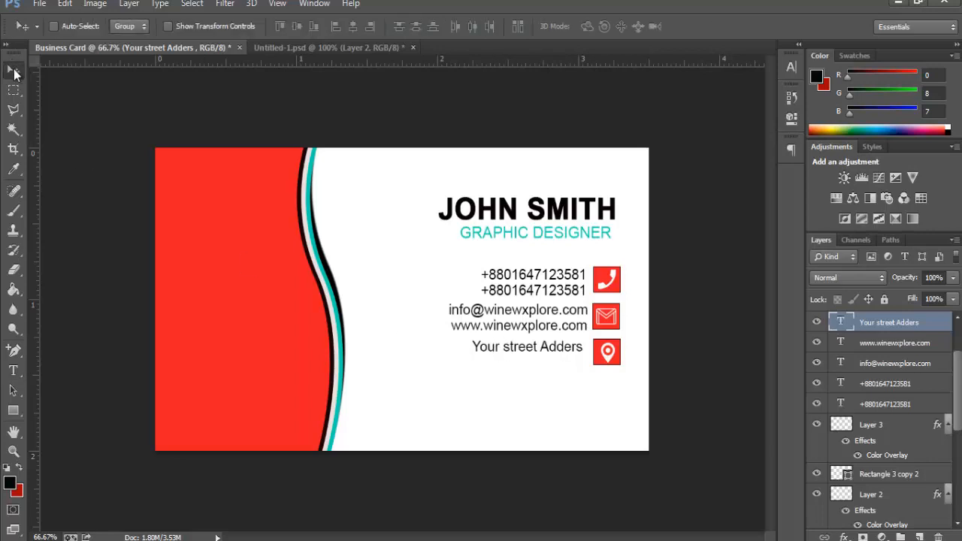
key(Up)
key(Up)
key(Up)
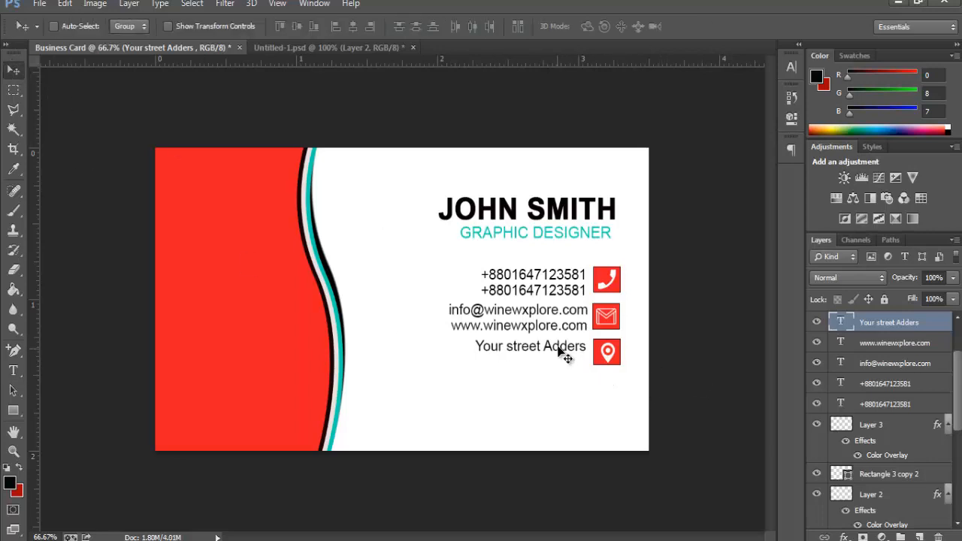
drag(557, 345, 563, 366)
key(Left)
key(Left)
key(Left)
key(Left)
key(Left)
key(Left)
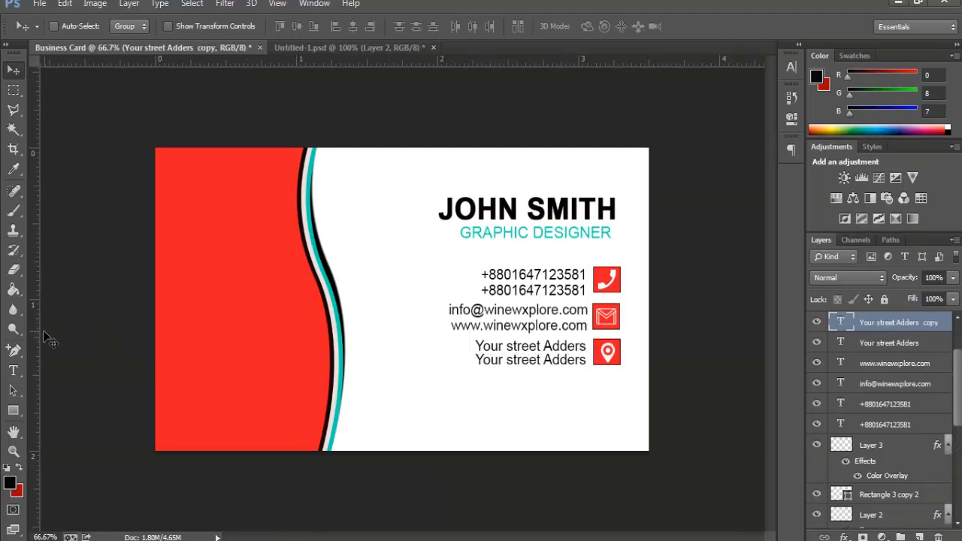
Step: Retype the lower copy as the city-and-postcode line, right-aligned under the street line
click(13, 371)
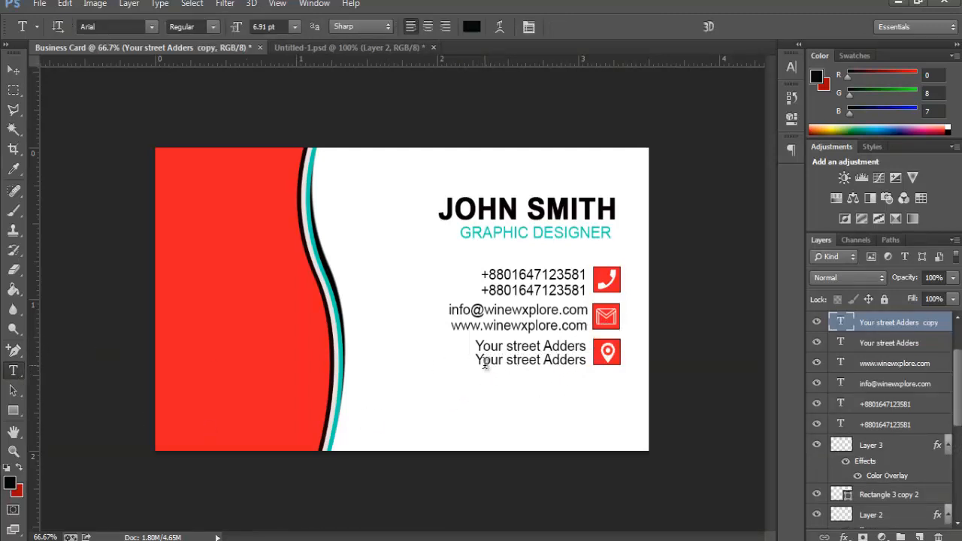
drag(478, 360, 589, 367)
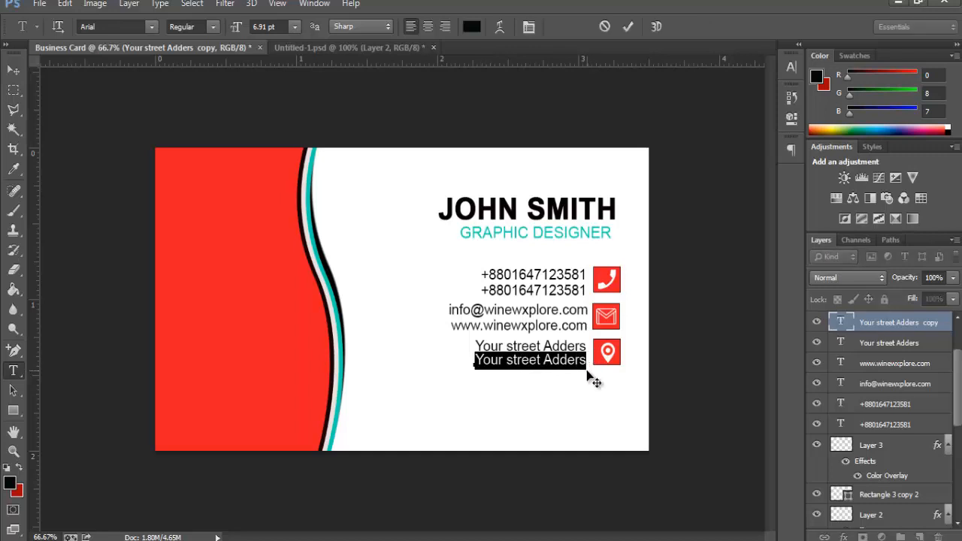
click(587, 369)
text(Dhaka)
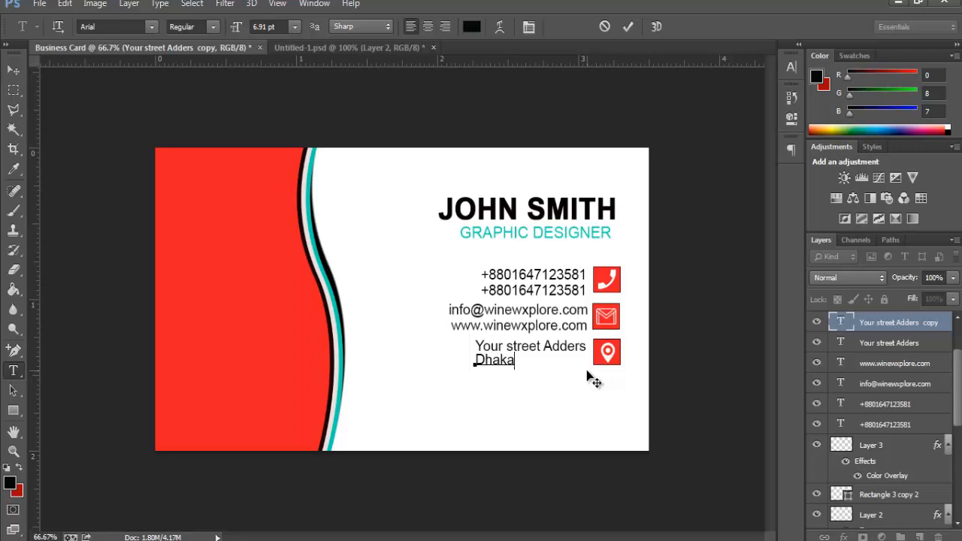
text(- 1212)
drag(516, 392, 550, 396)
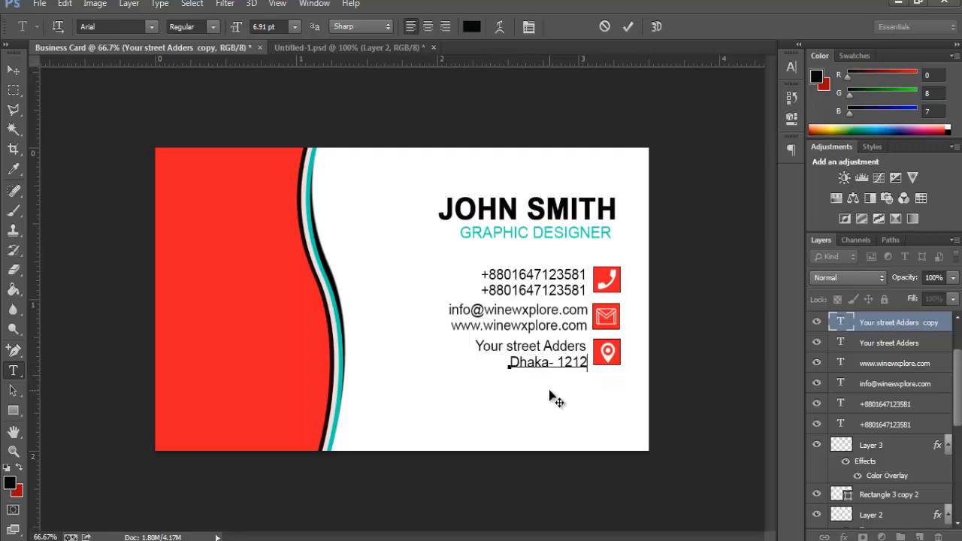
click(13, 69)
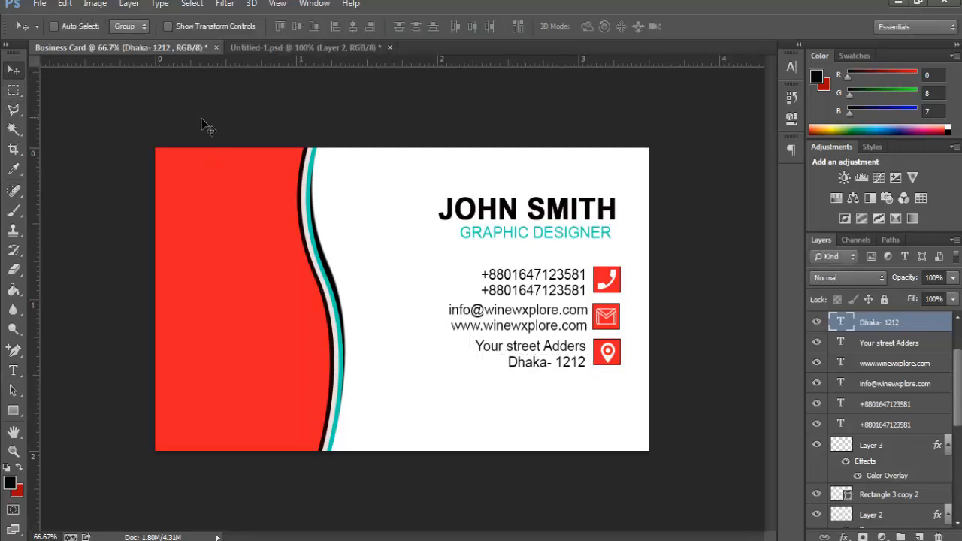
Step: Nudge the city line down and bring the QR code from Untitled-1 onto the business card
key(Down)
key(Down)
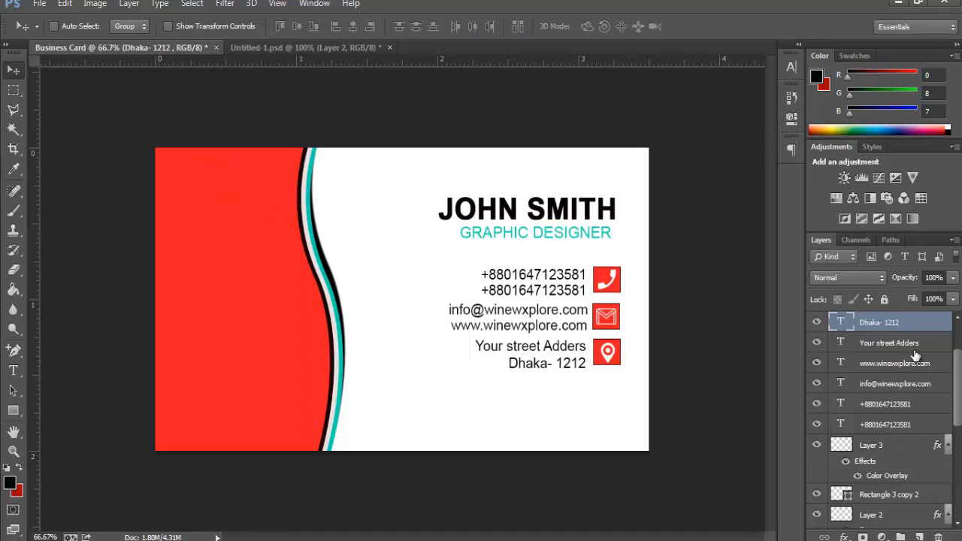
click(353, 47)
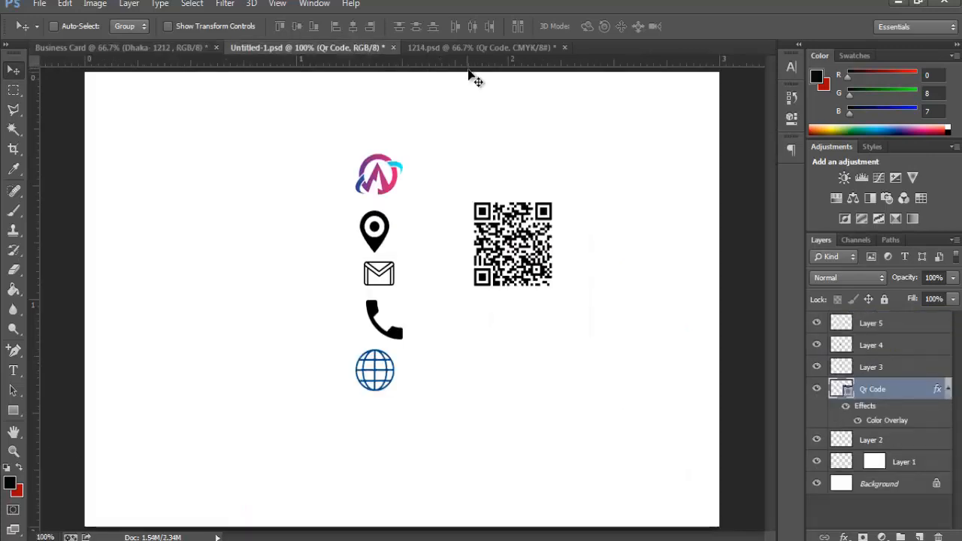
drag(526, 256, 235, 379)
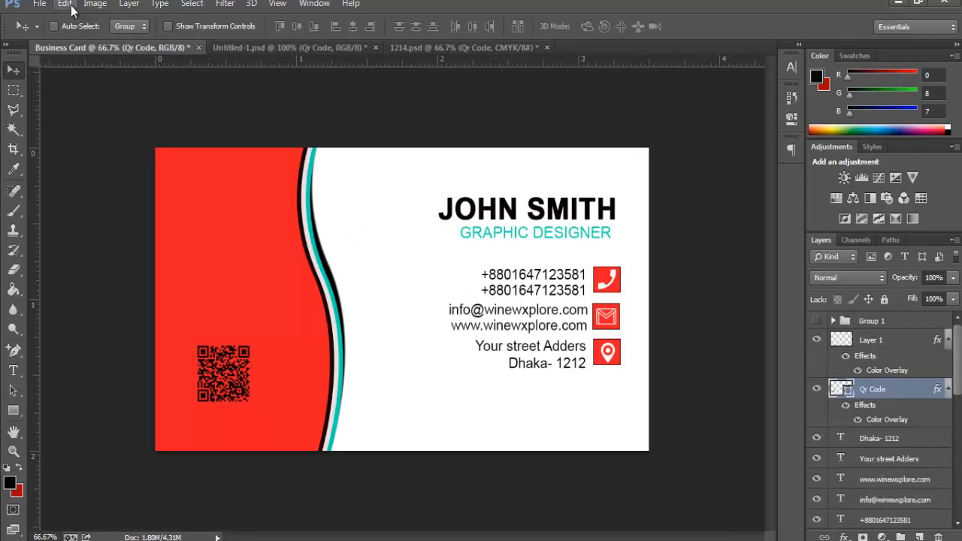
Step: Scale the QR code to about 151% and place it in the lower-left of the red panel
click(71, 6)
click(152, 267)
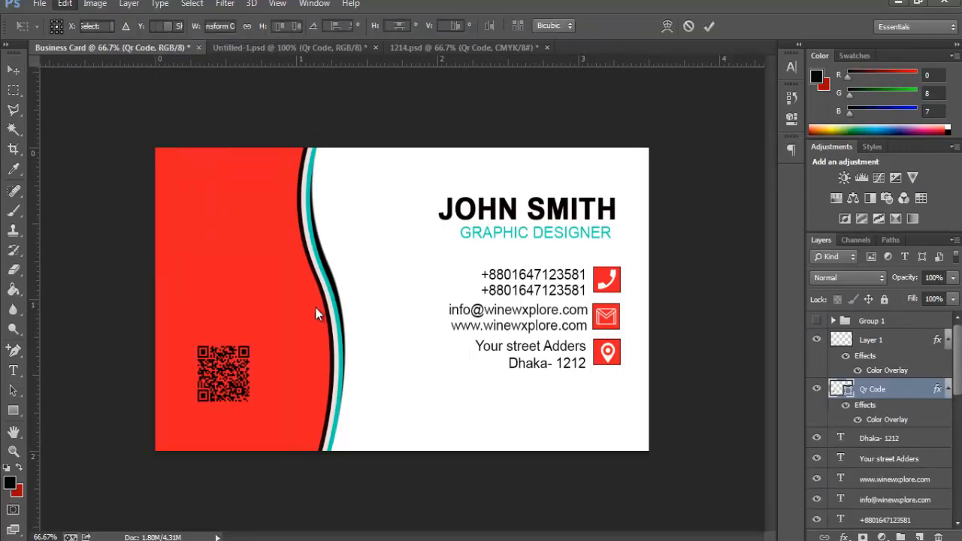
mouse_move(249, 407)
mouse_down()
mouse_move(276, 423)
mouse_move(263, 415)
mouse_up()
drag(247, 380, 253, 381)
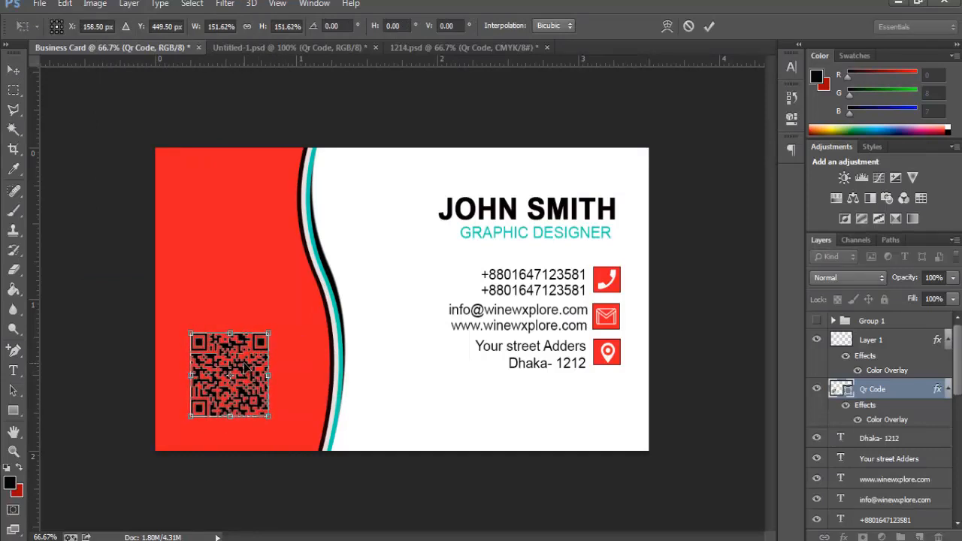
key(Return)
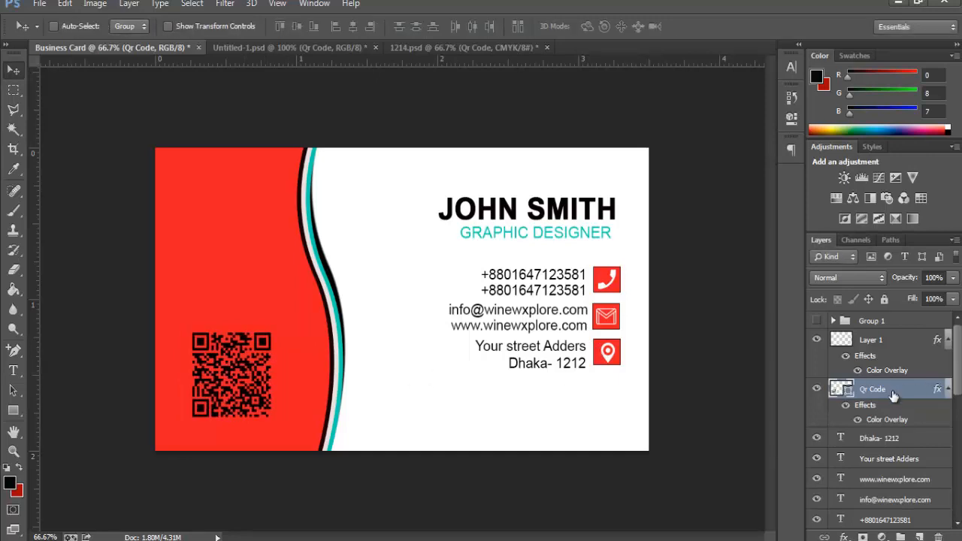
right_click(893, 396)
click(665, 80)
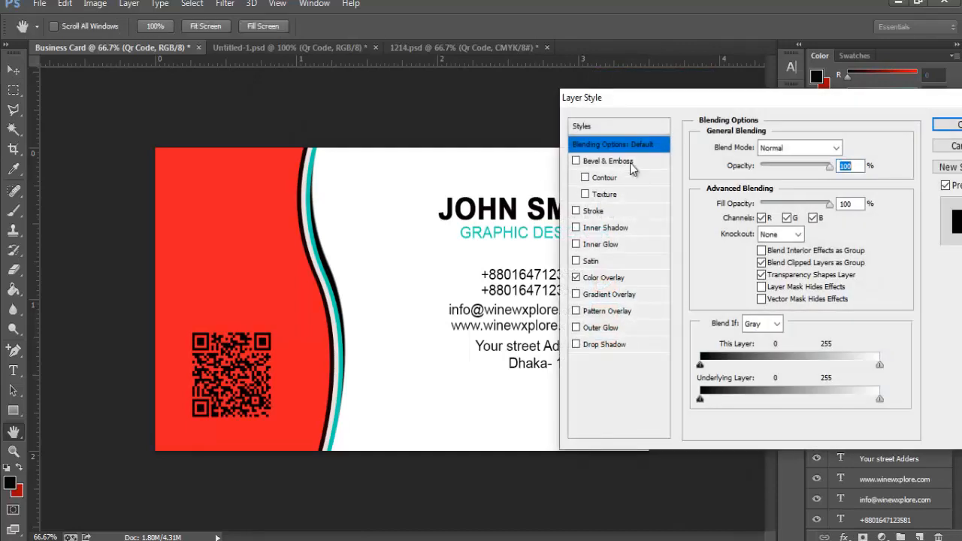
Step: Give the Qr Code layer a near-white Color Overlay
click(601, 277)
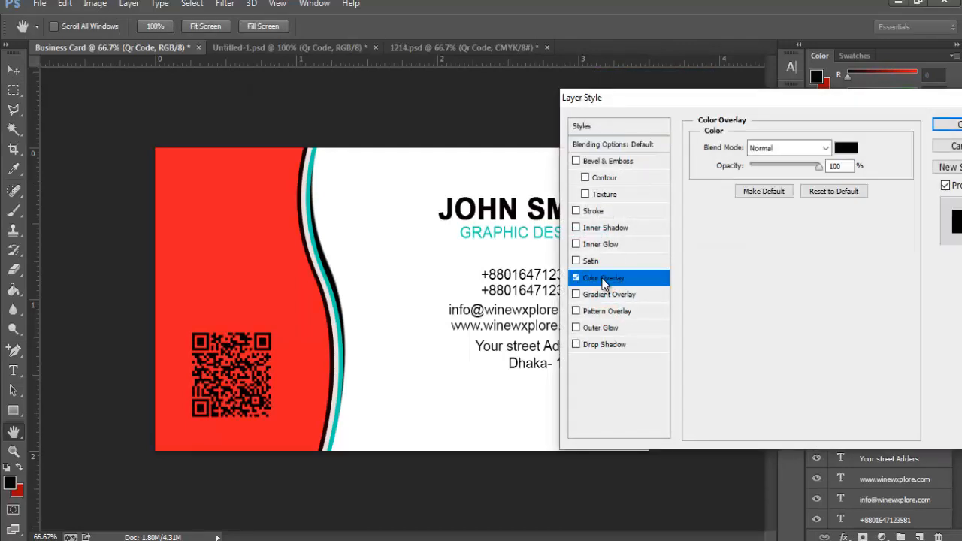
click(846, 148)
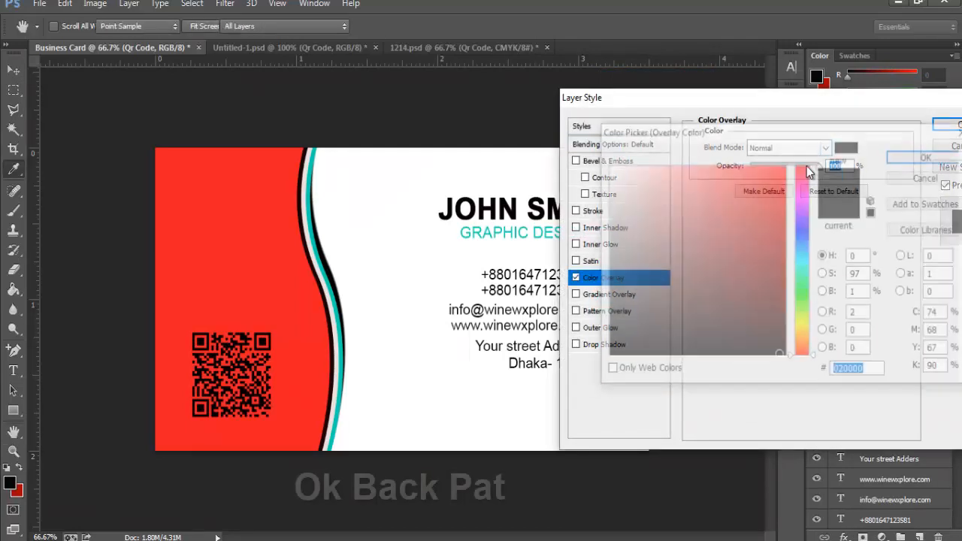
mouse_move(607, 166)
mouse_down()
mouse_move(679, 185)
mouse_move(620, 198)
mouse_move(609, 165)
mouse_up()
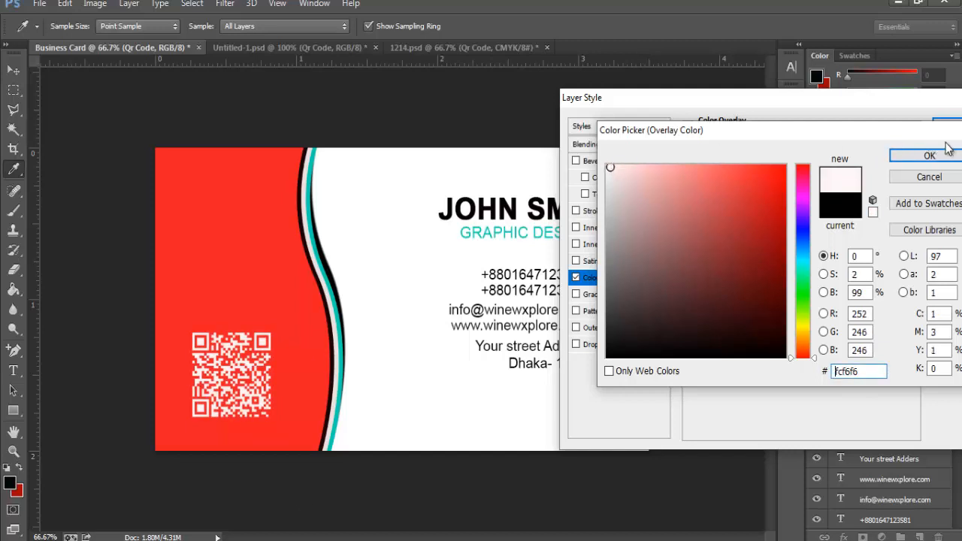
click(907, 157)
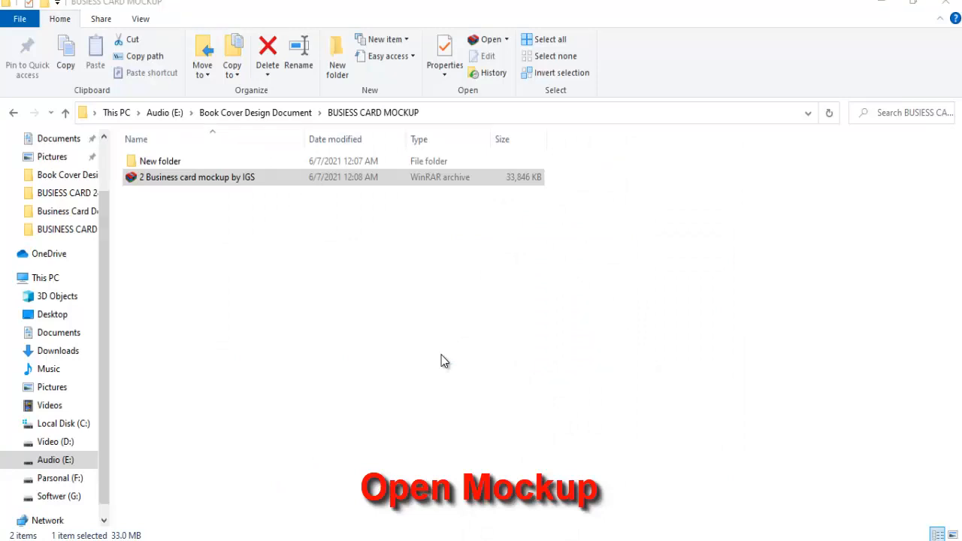
Step: Open the mockup archive's inner folder and extract IGS business card mockup gift.psd
key(Return)
click(114, 229)
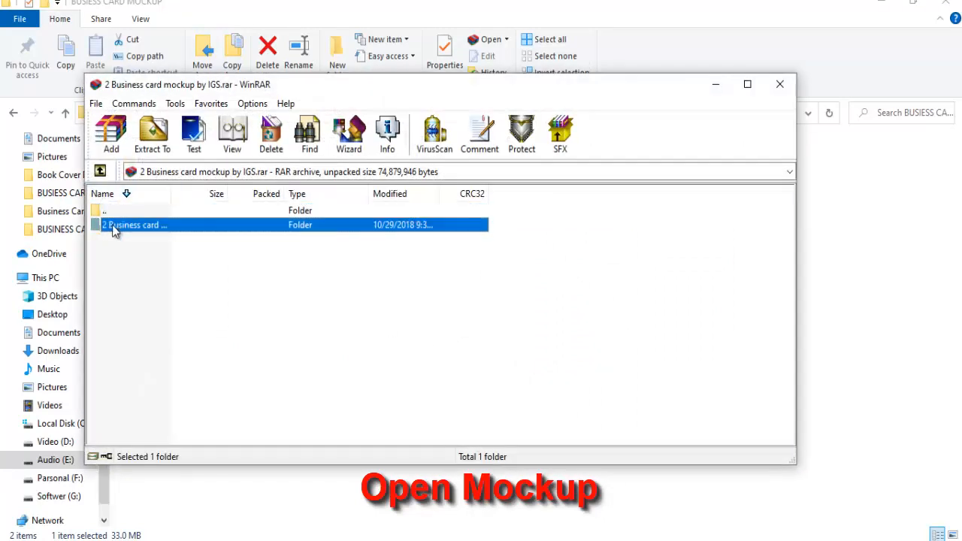
double_click(114, 229)
double_click(131, 225)
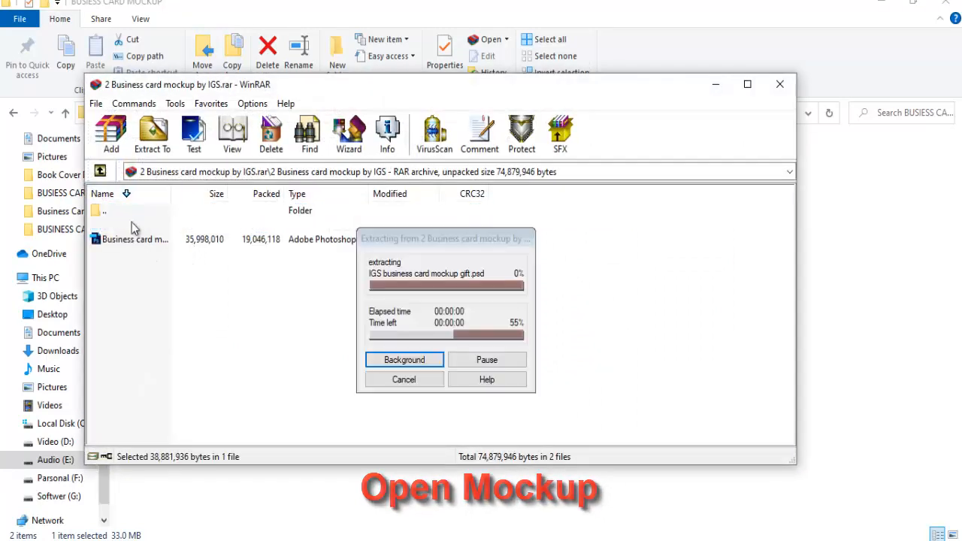
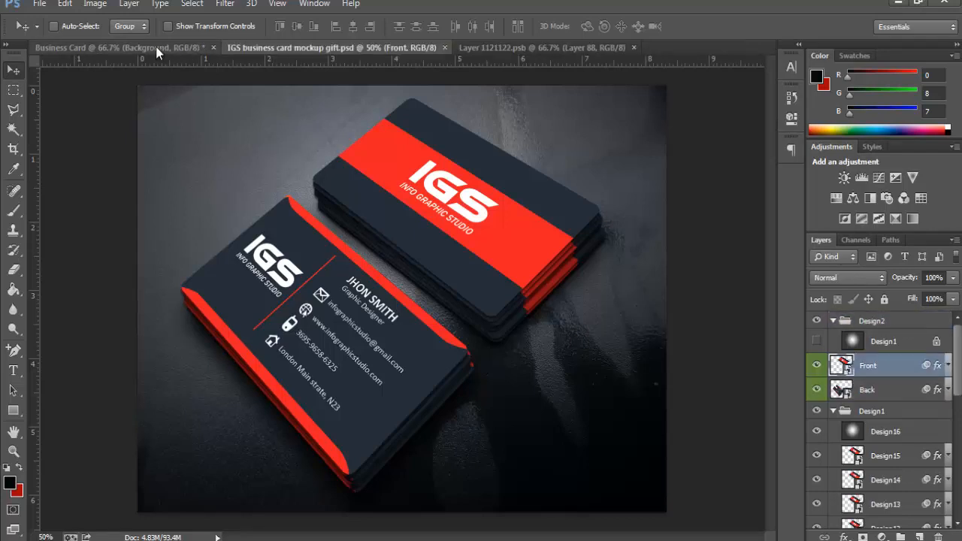
Step: In Business Card, show the Font group, stamp the visible front into Layer 4, and copy the card
click(157, 50)
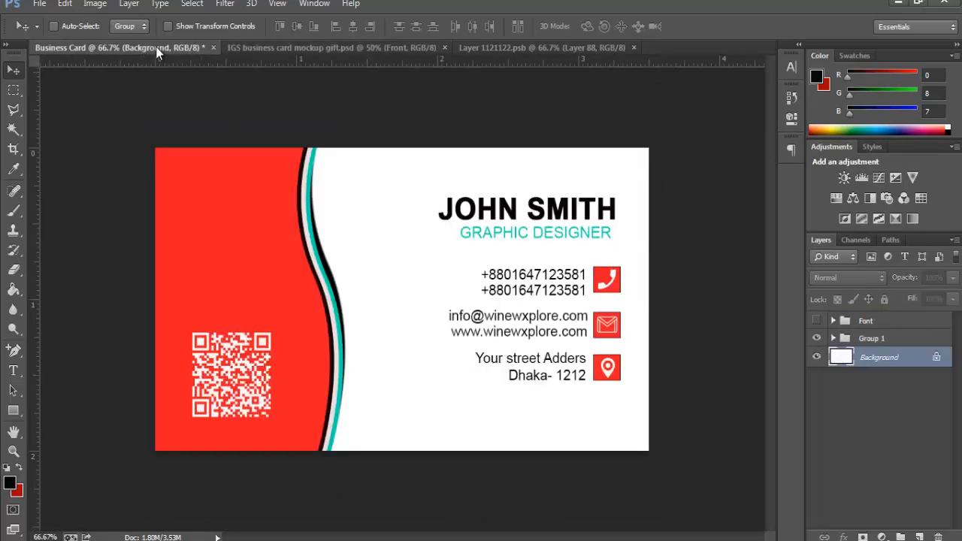
click(845, 322)
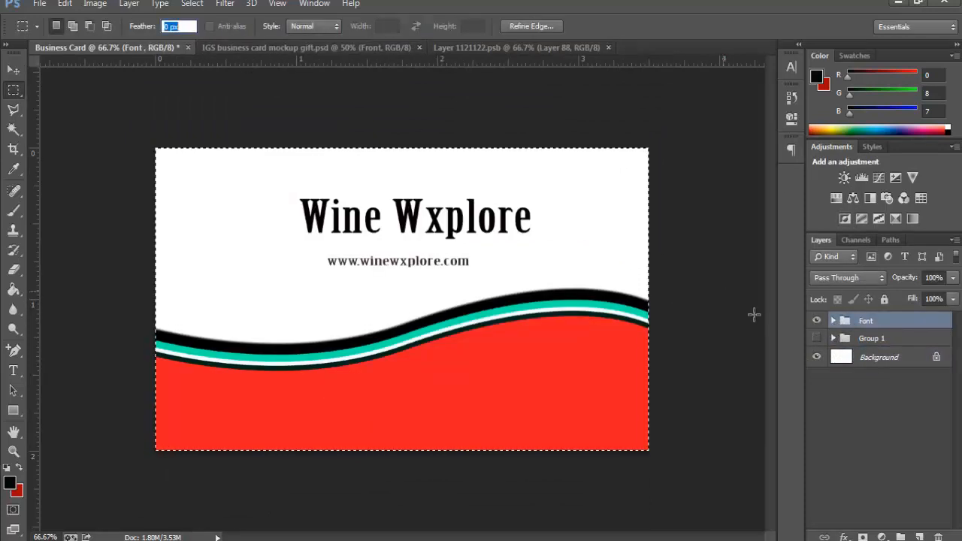
click(683, 262)
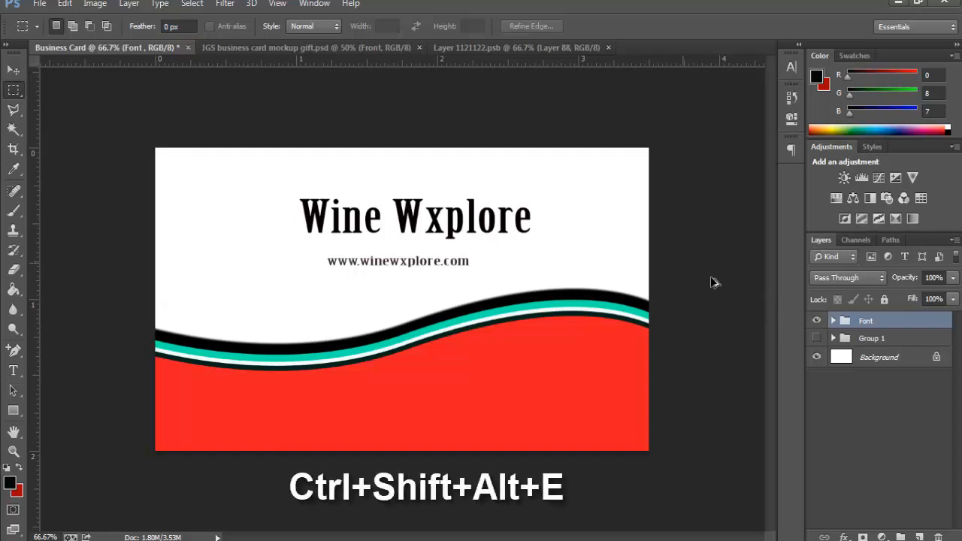
key(ctrl+shift+alt+e)
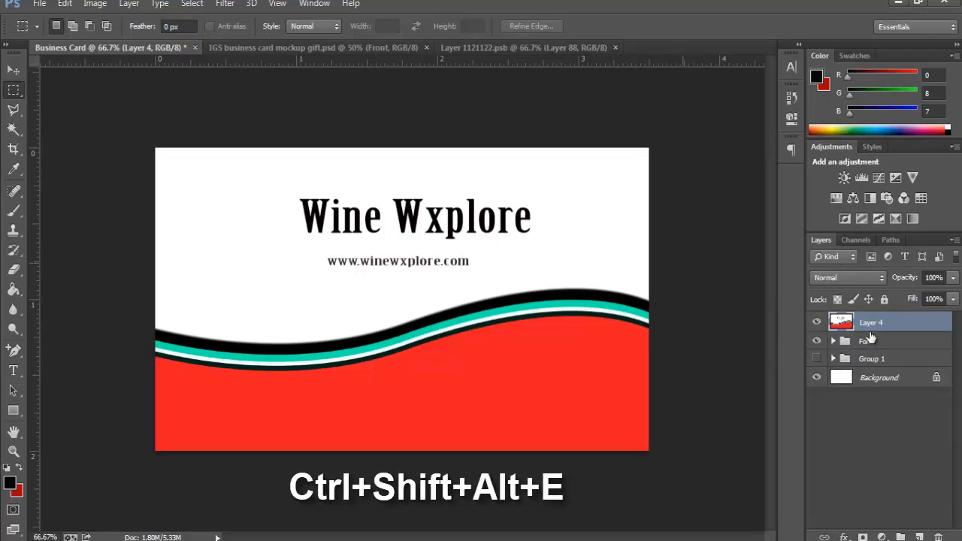
click(875, 343)
click(873, 318)
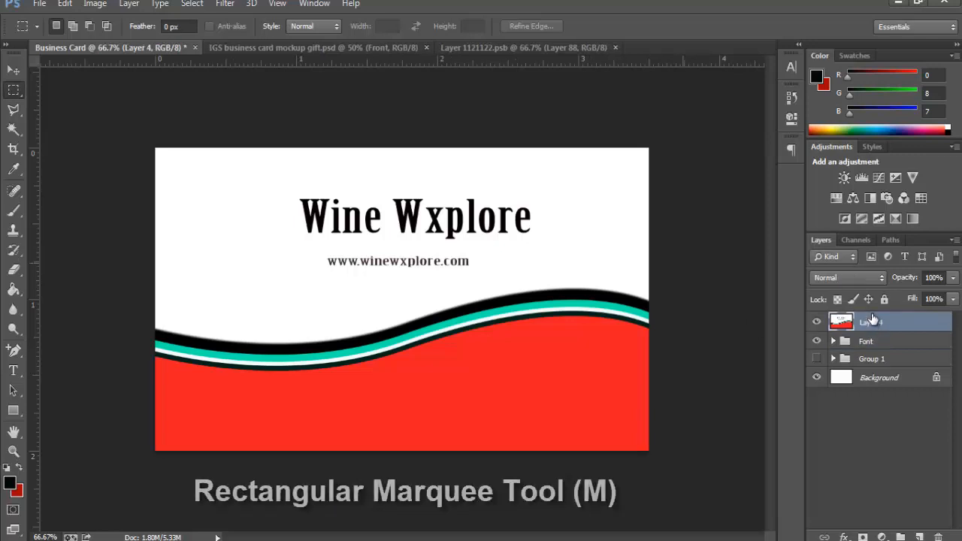
drag(155, 148, 693, 454)
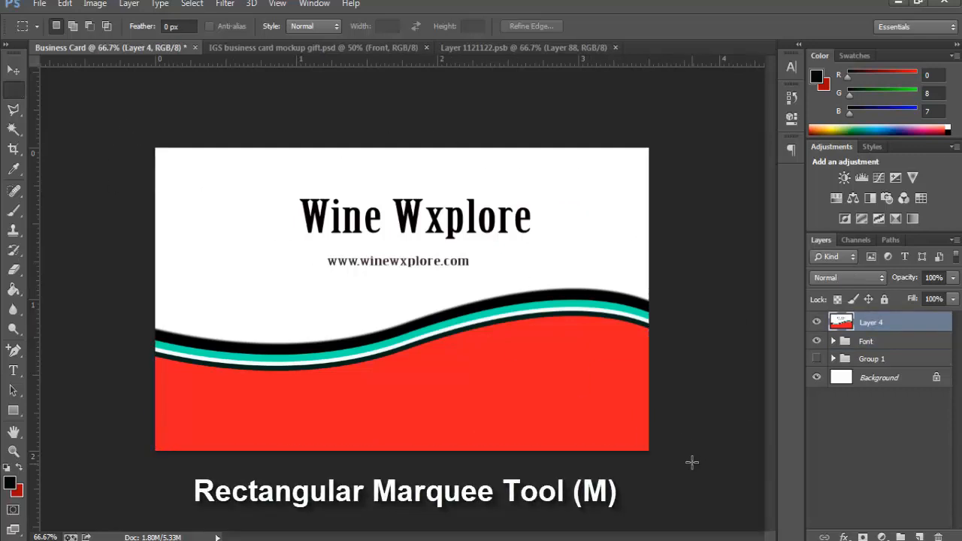
key(ctrl+c)
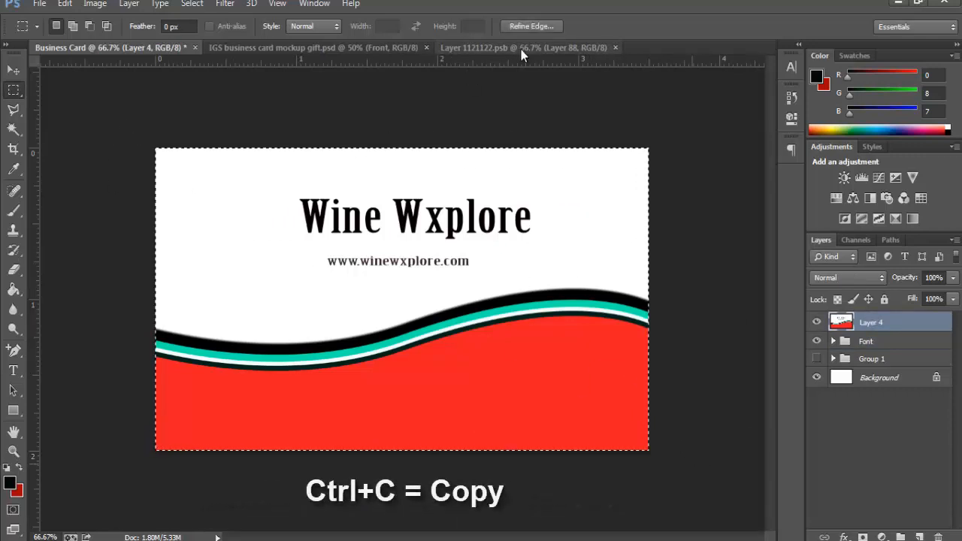
Step: Paste the Wine Wxplore front into Layer 1121122.psb and enlarge it slightly to cover the edges
click(519, 47)
key(ctrl+v)
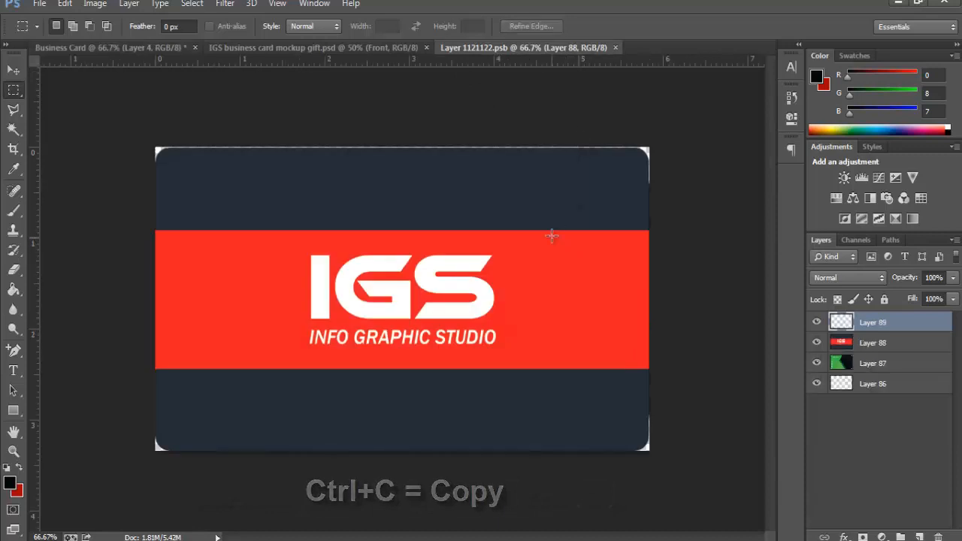
click(65, 4)
click(115, 267)
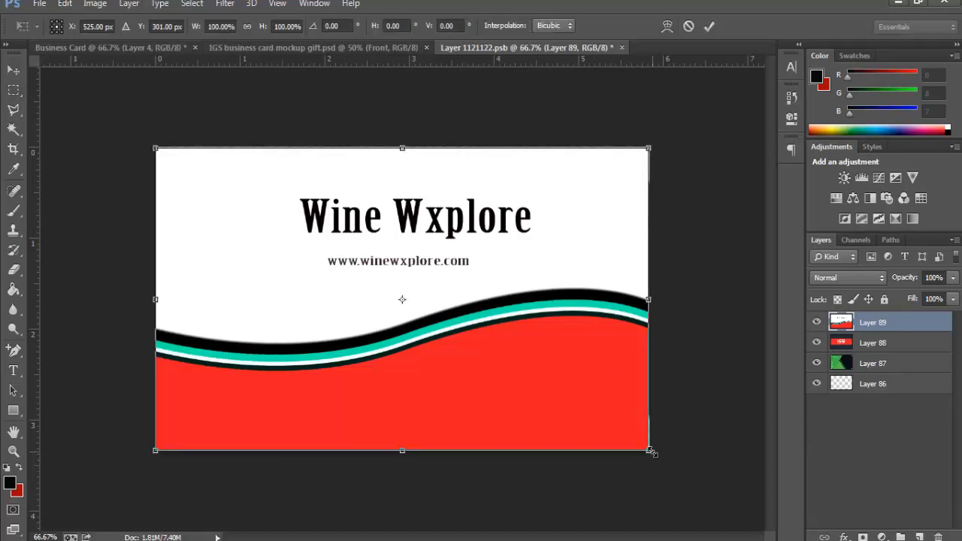
drag(651, 451, 656, 454)
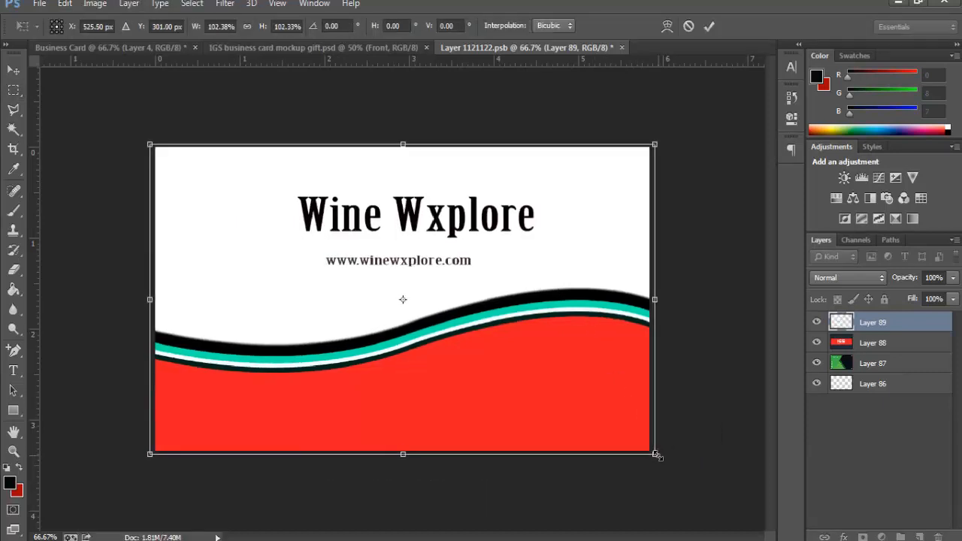
key(Return)
key(ctrl+s)
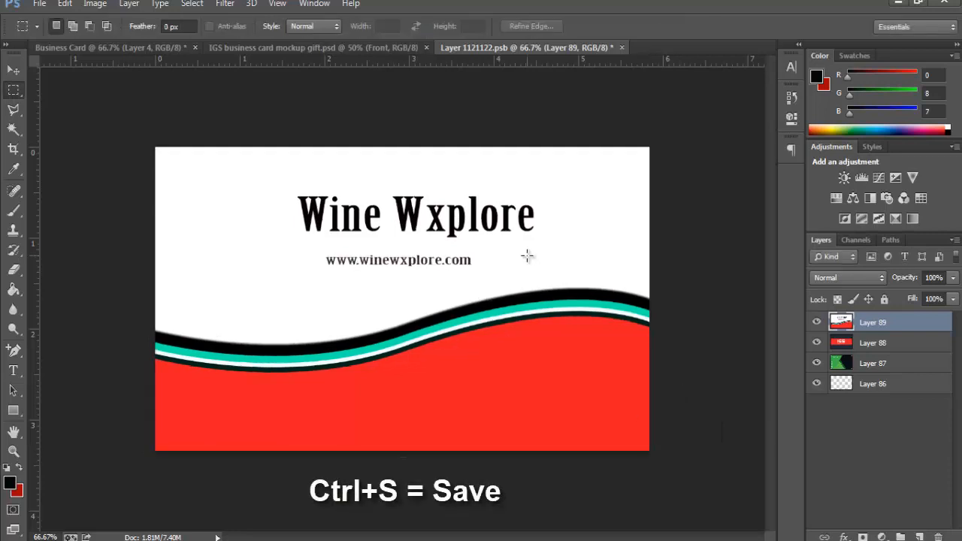
Step: Clip Layer 89 to the card shape and save the smart object
right_click(884, 324)
click(657, 272)
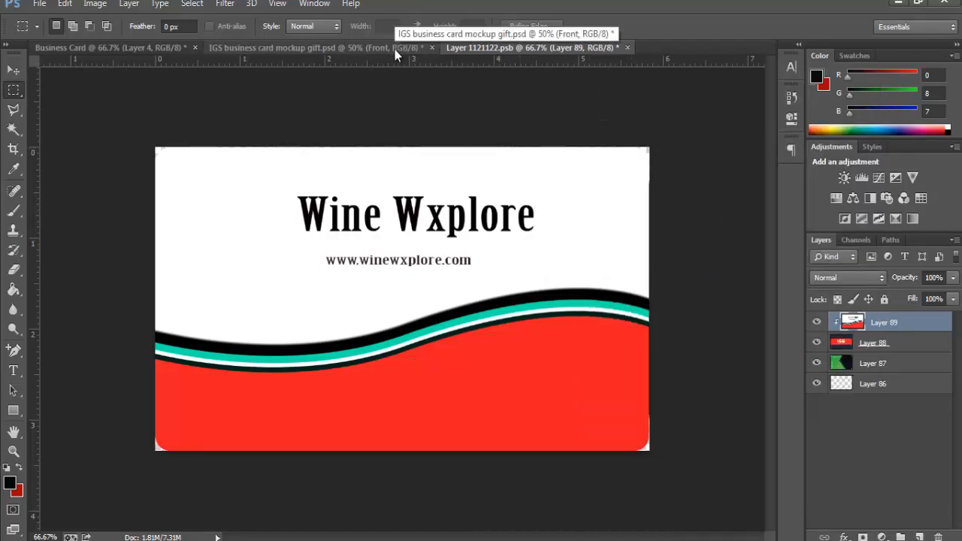
key(ctrl+s)
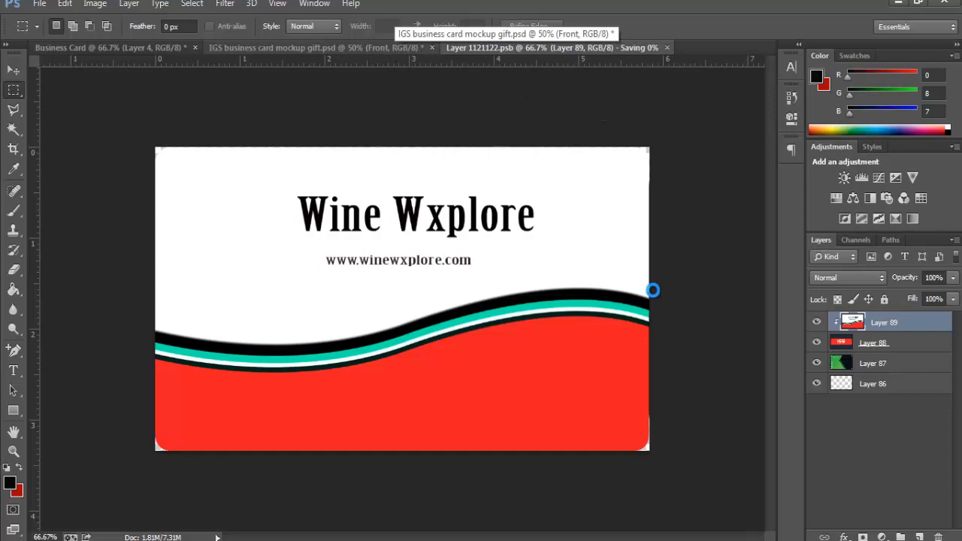
click(342, 49)
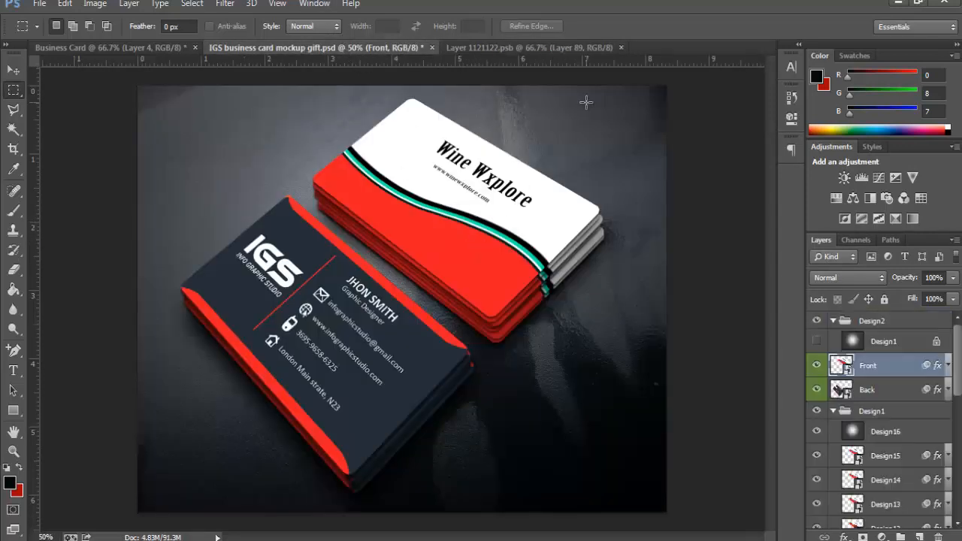
click(528, 47)
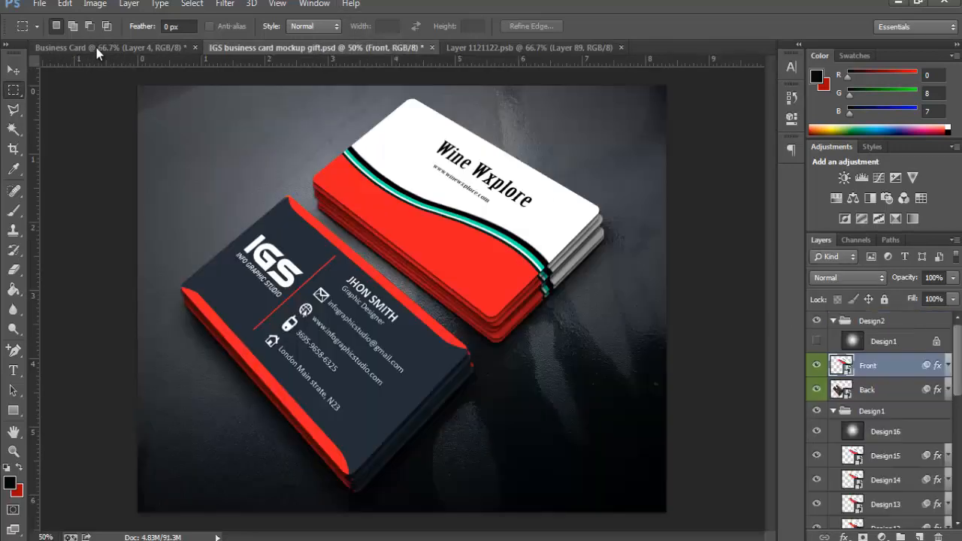
Step: Delete the merged front Layer 4, hide the Font group, and stamp the back design into a new layer
click(96, 47)
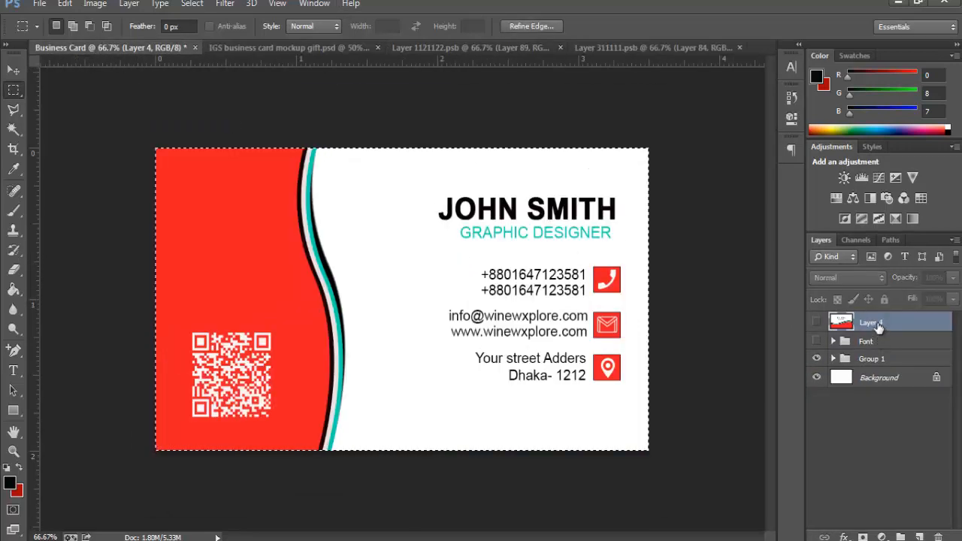
drag(872, 323, 938, 537)
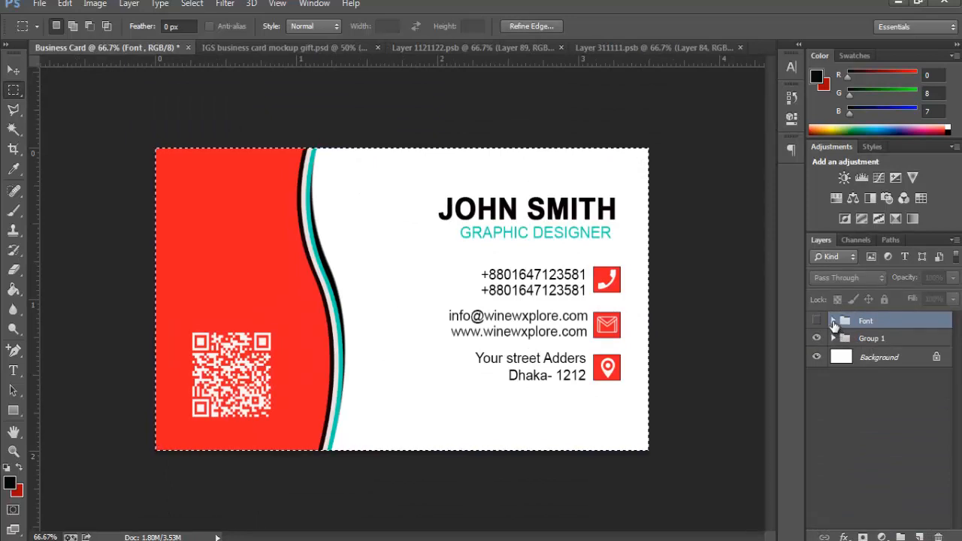
click(818, 323)
click(819, 323)
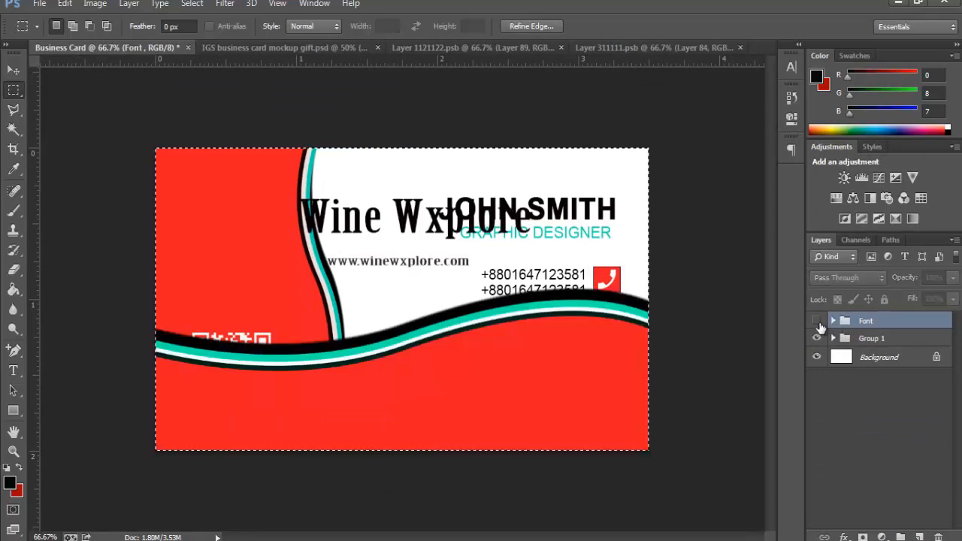
click(713, 279)
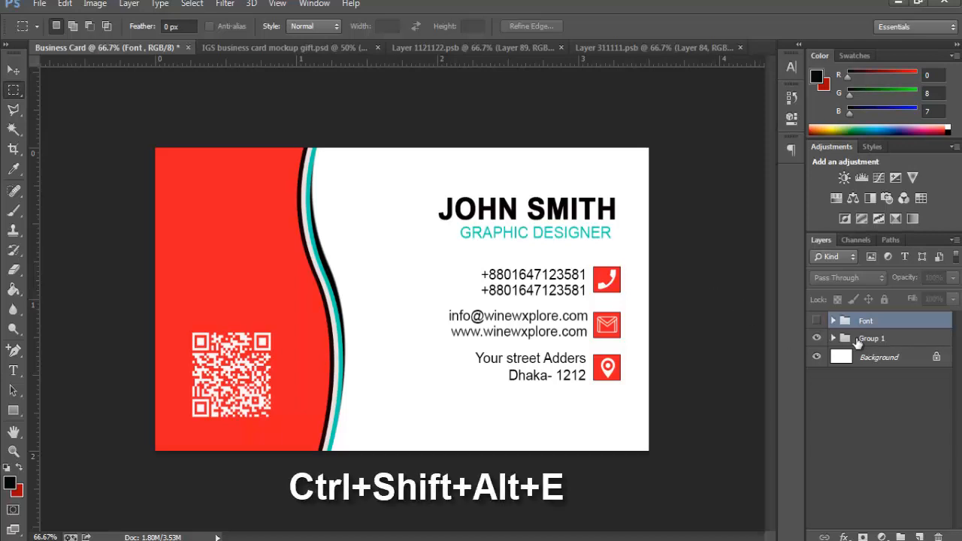
click(860, 342)
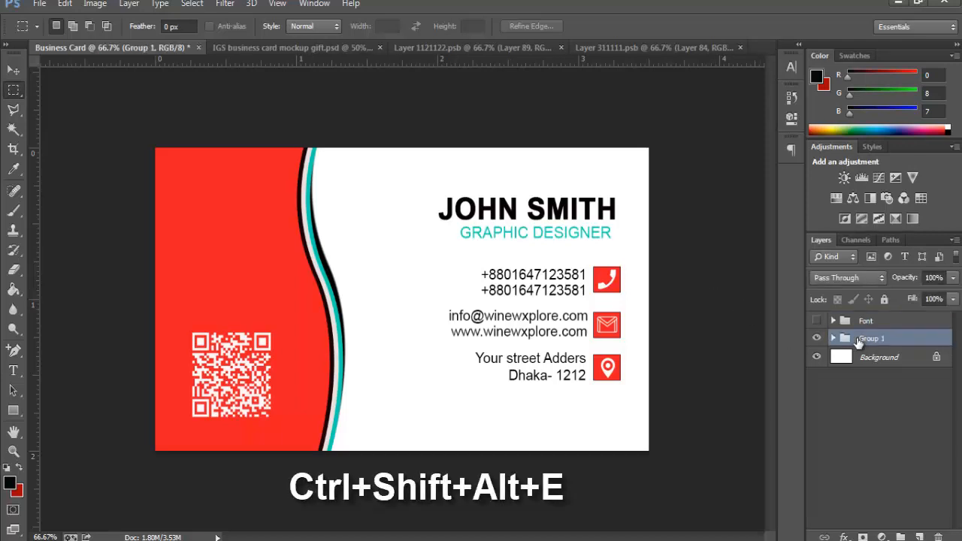
key(ctrl+shift+alt+e)
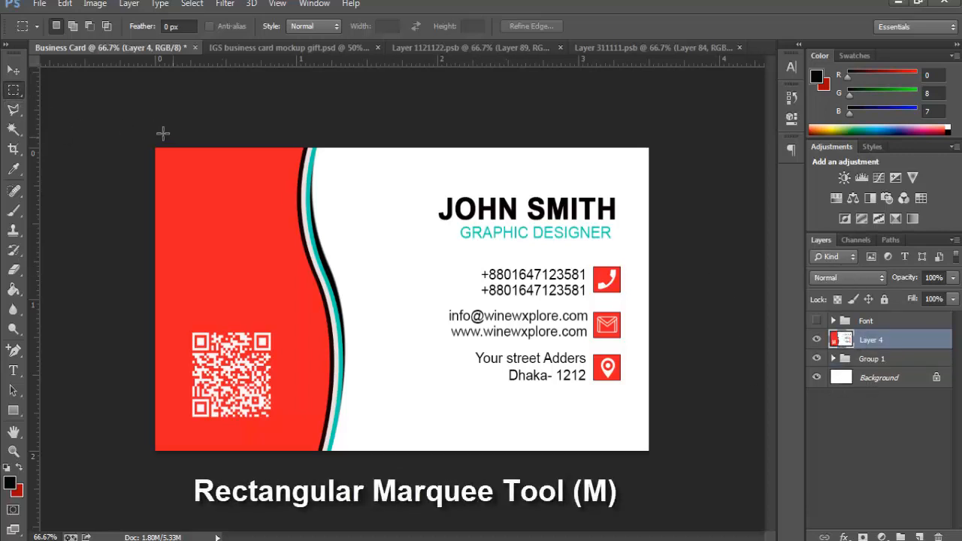
Step: Marquee-select the whole back-side card and copy it
drag(156, 149, 252, 278)
drag(433, 394, 670, 436)
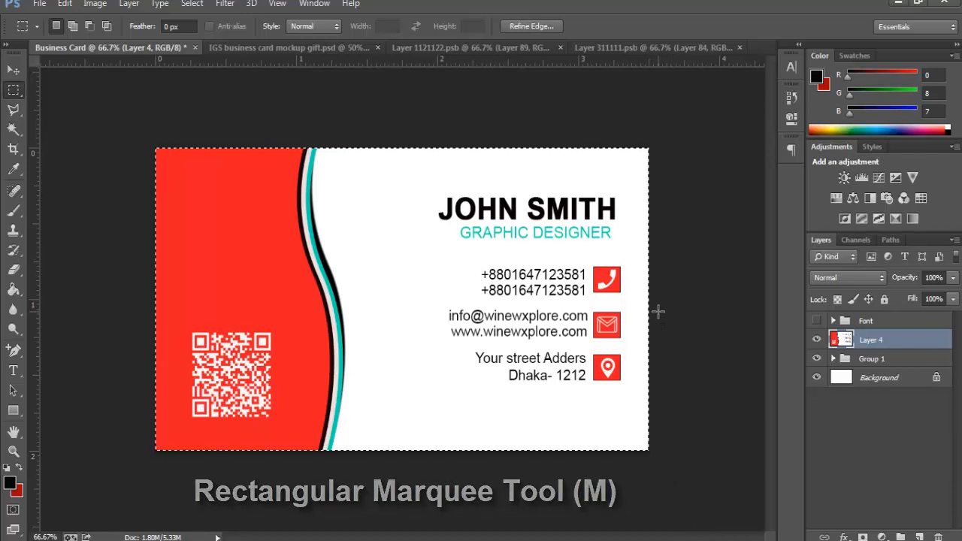
key(ctrl+c)
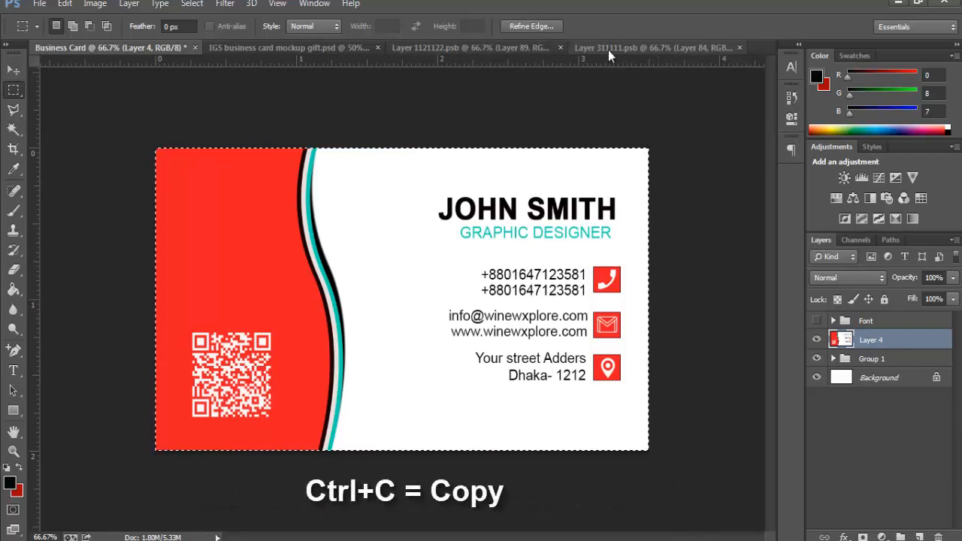
Step: Paste the QR-code back design into Layer 311111.psb and enlarge it slightly to cover the edges
click(608, 48)
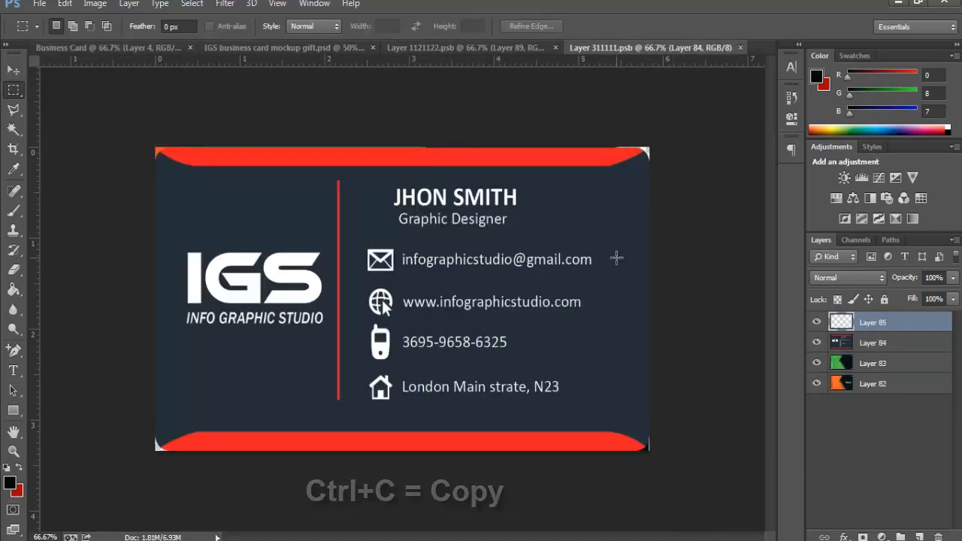
key(ctrl+v)
click(65, 4)
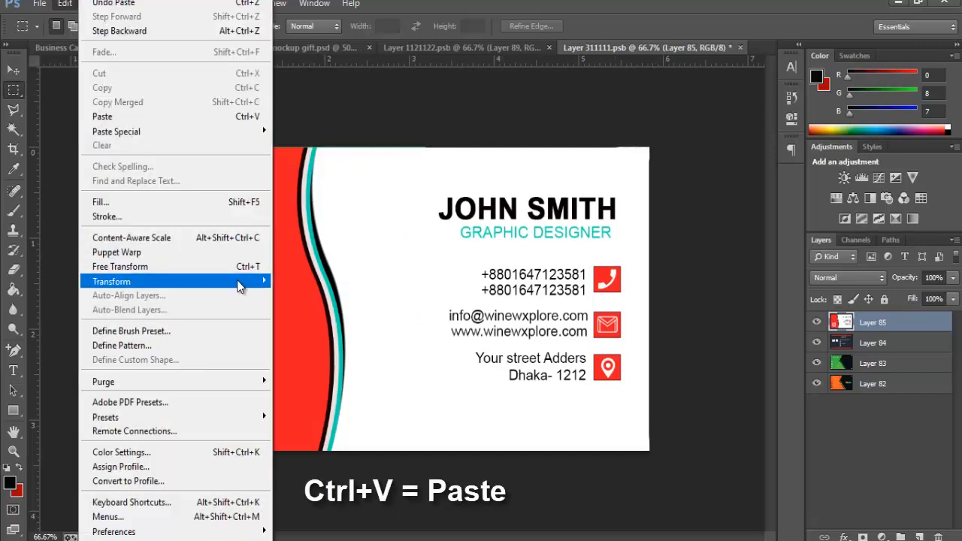
click(229, 268)
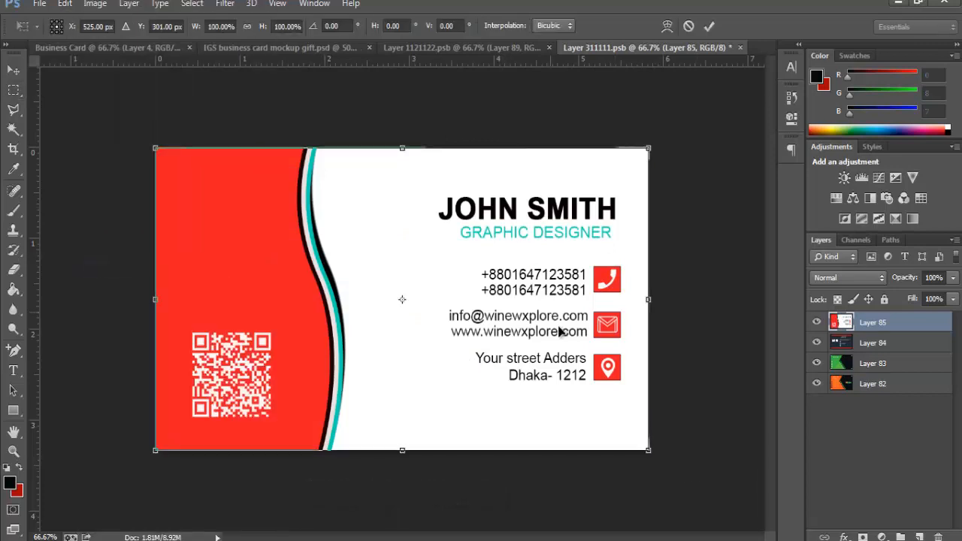
drag(650, 452, 655, 455)
key(Return)
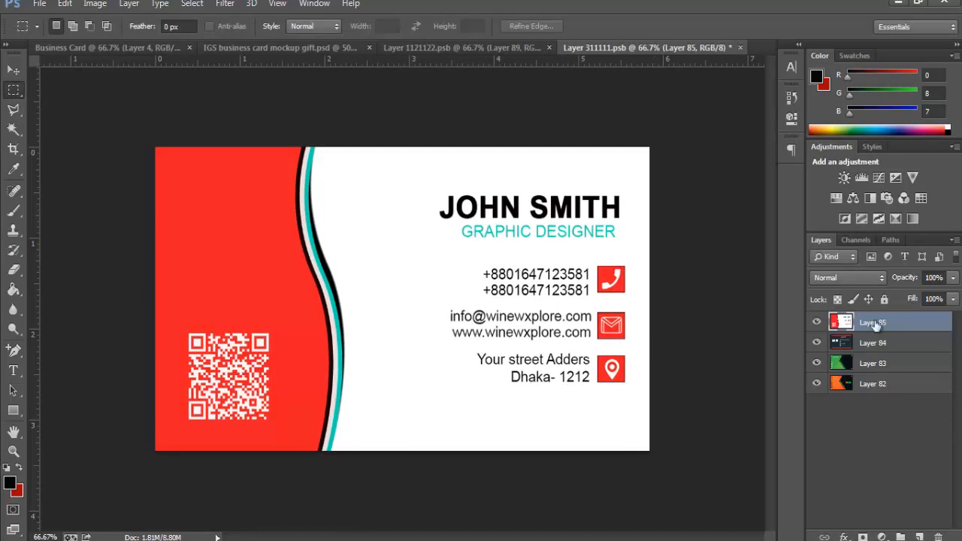
Step: Clip Layer 85 to the card shape, save, and view the finished mockup
right_click(875, 324)
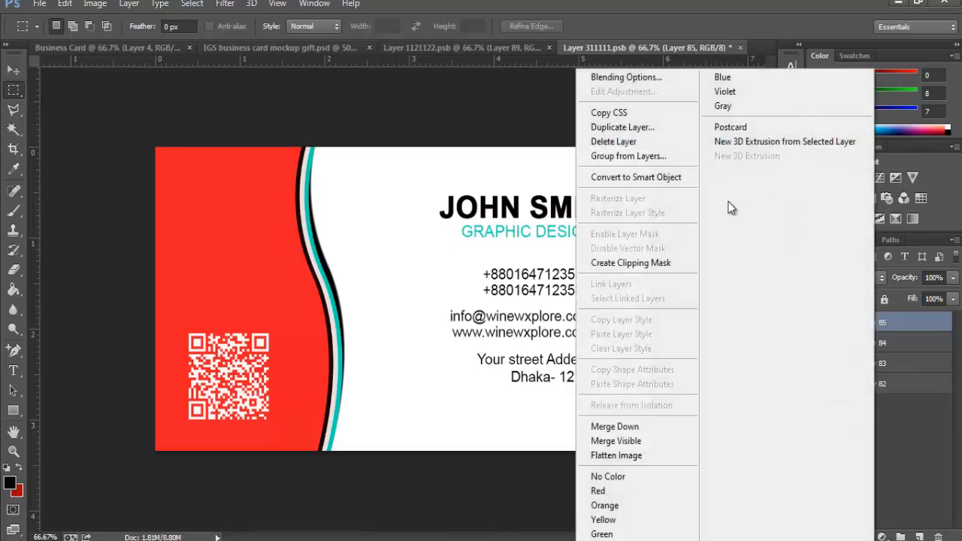
click(681, 263)
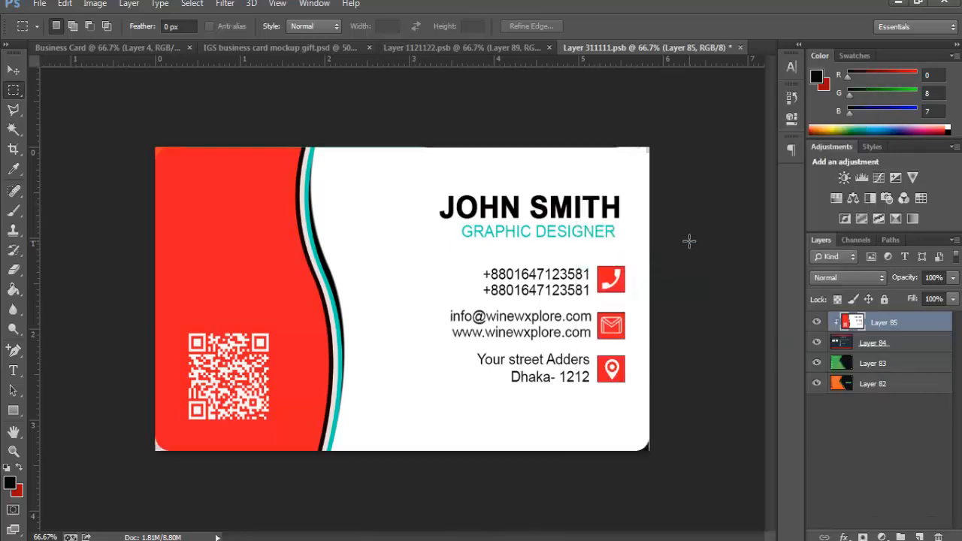
key(ctrl+s)
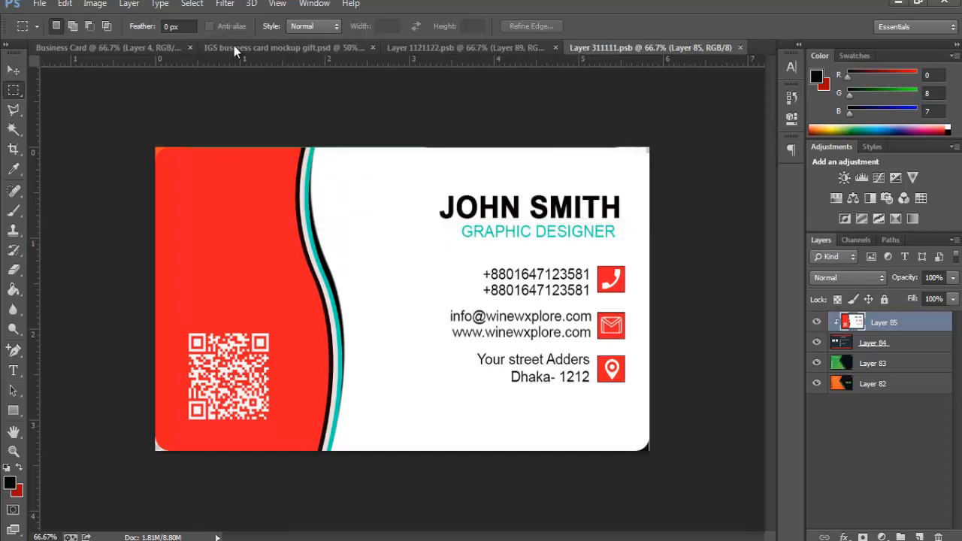
click(272, 48)
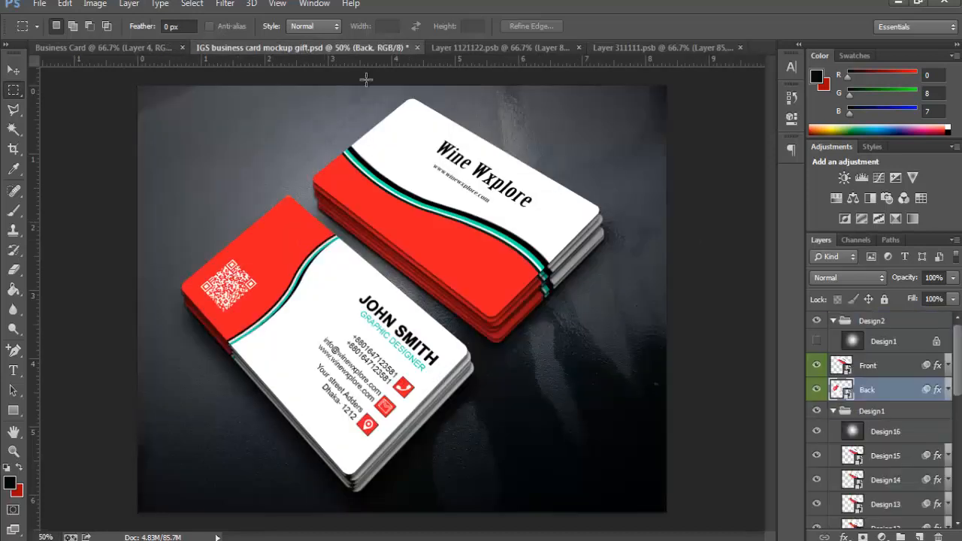